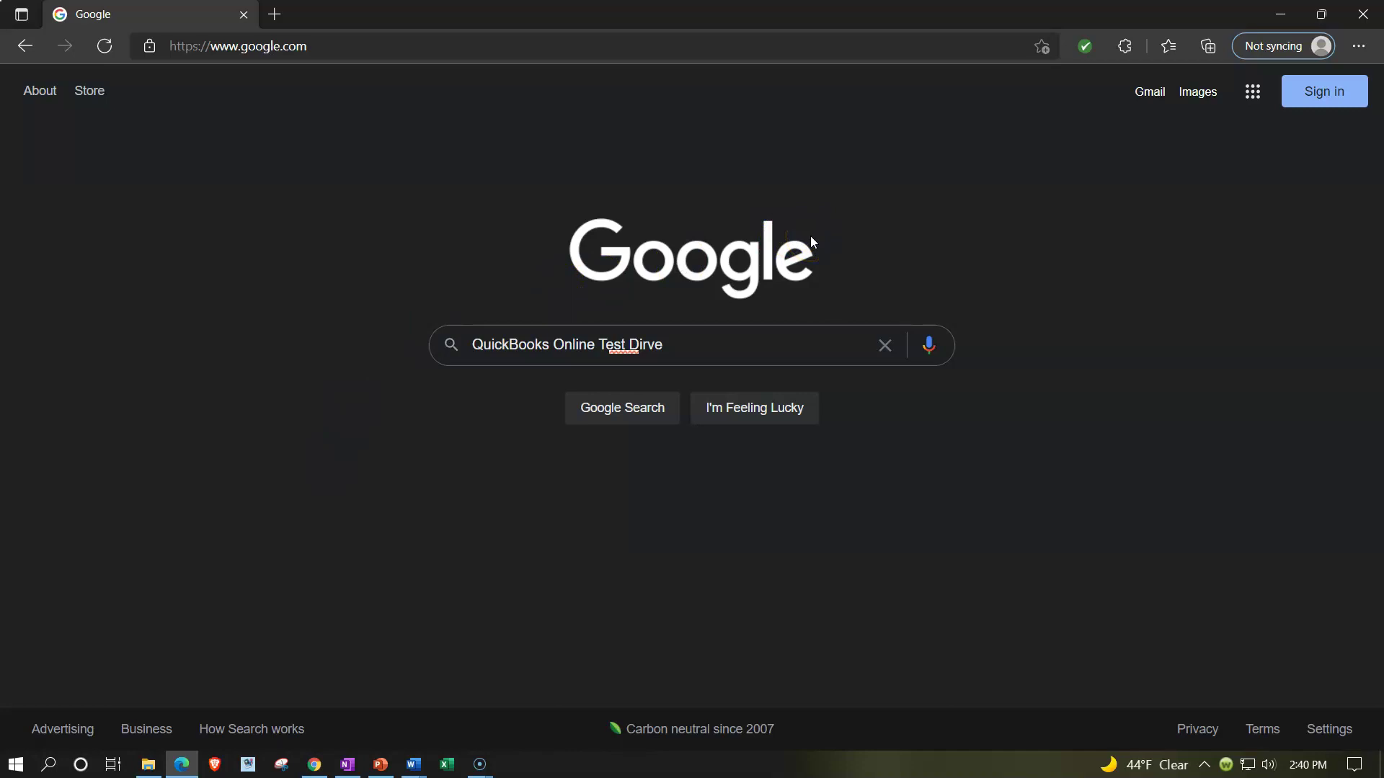
Search Google for the QuickBooks Online Test Drive and open the sample company result.
left_click(727, 333)
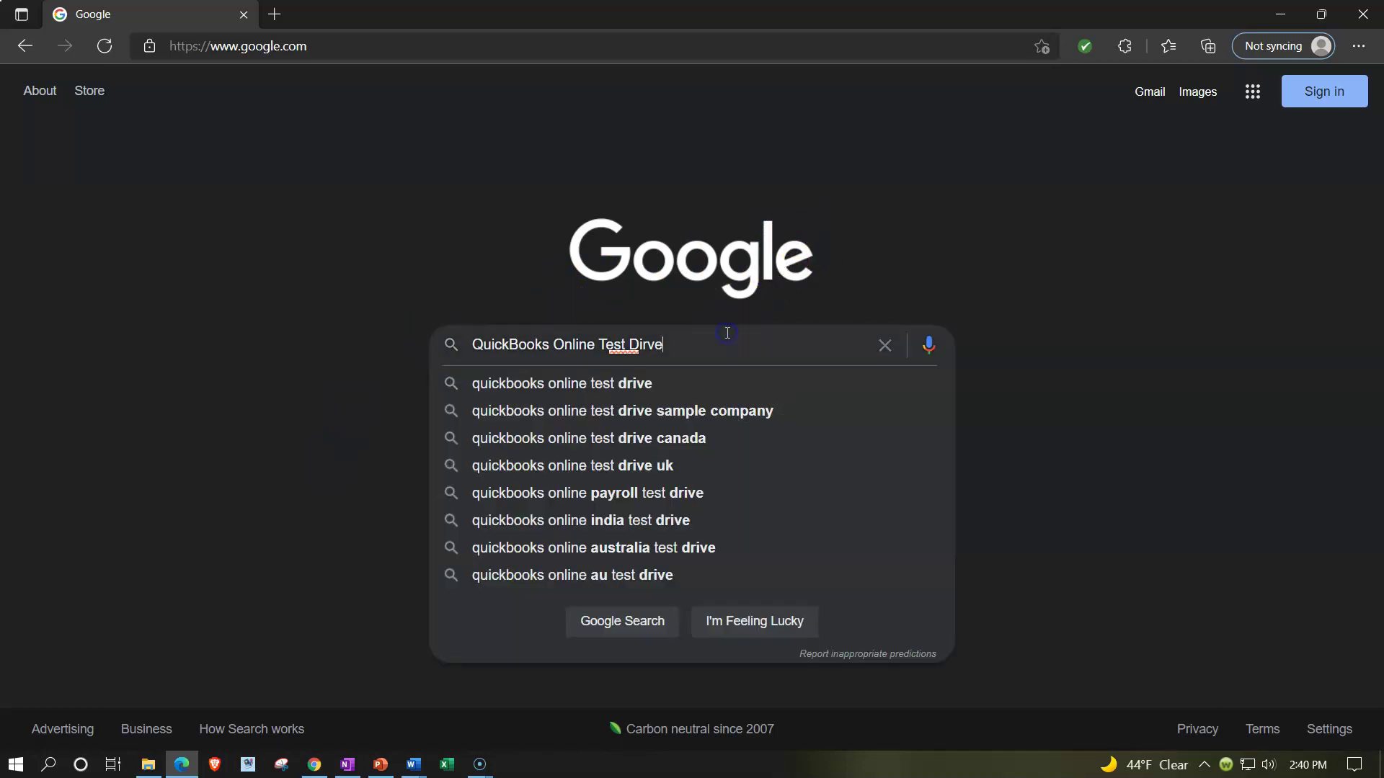
key("Return")
left_click(364, 455)
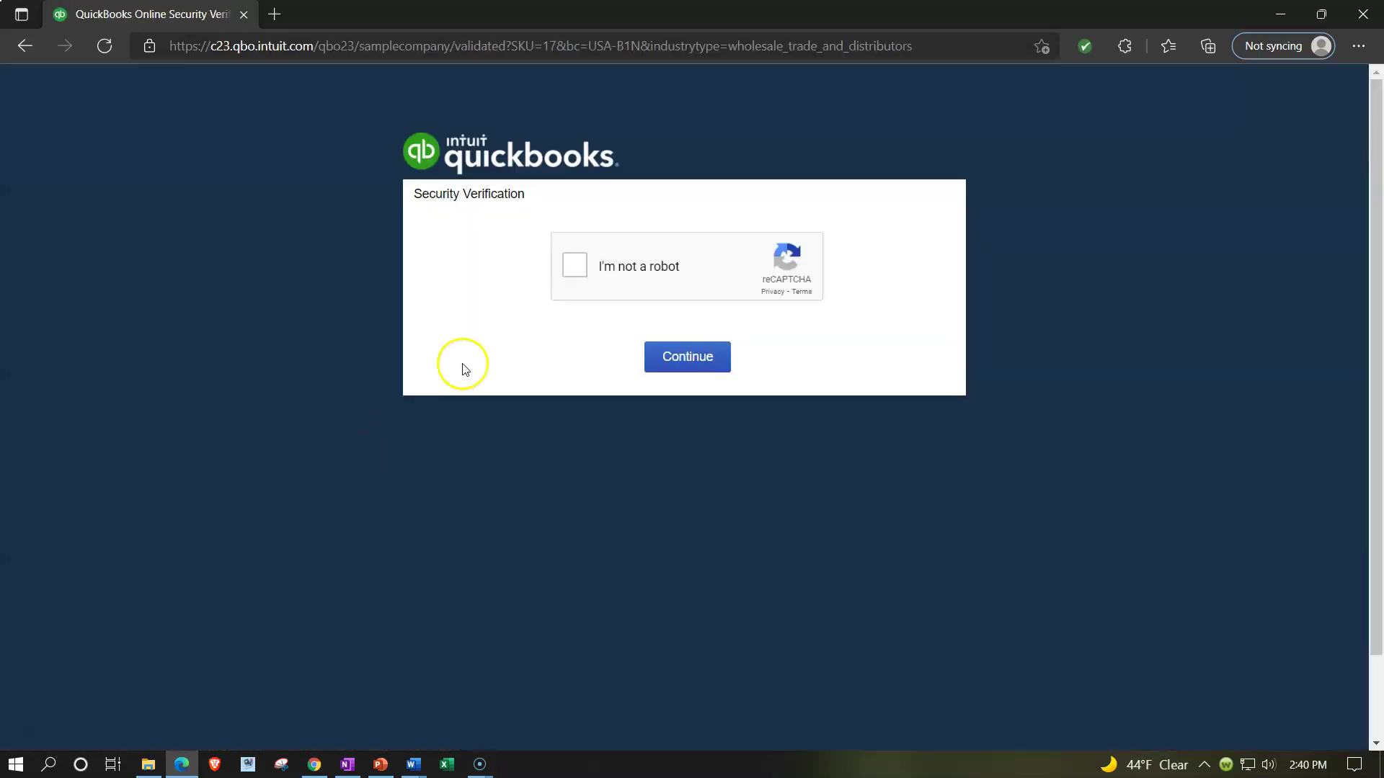
Pass the robot verification to enter the sample company and enlarge the page to 125%.
left_click(570, 267)
left_click(684, 358)
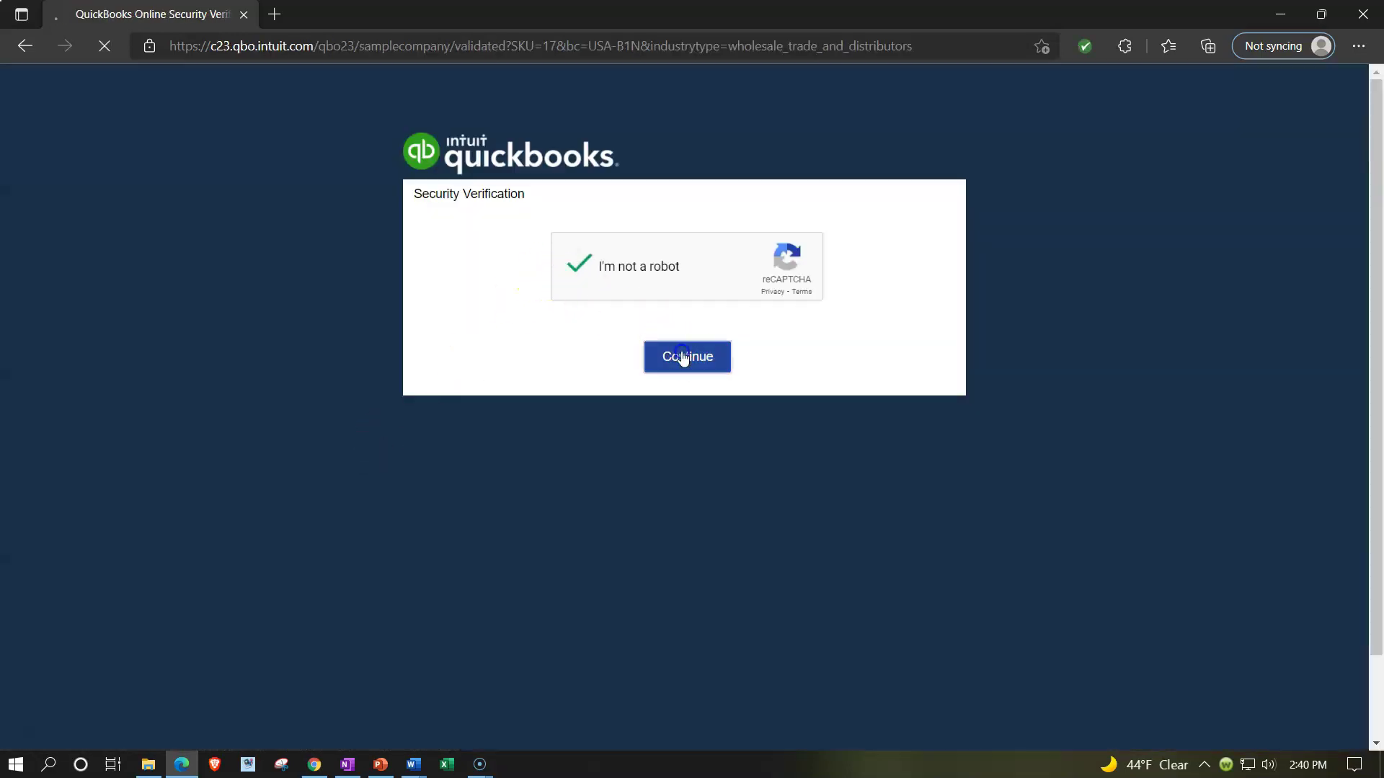
left_click(1122, 84)
left_click(407, 113)
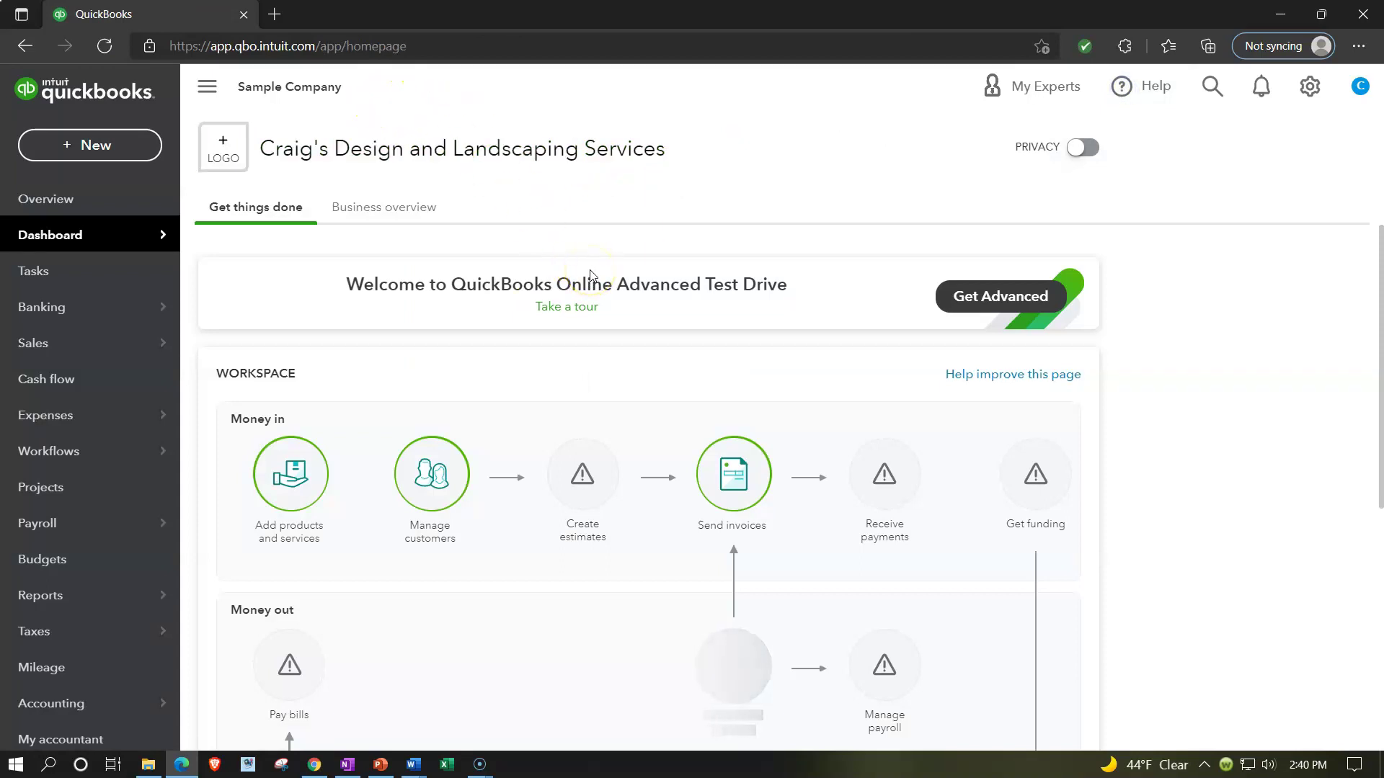
key("ctrl+plus")
key("ctrl+plus")
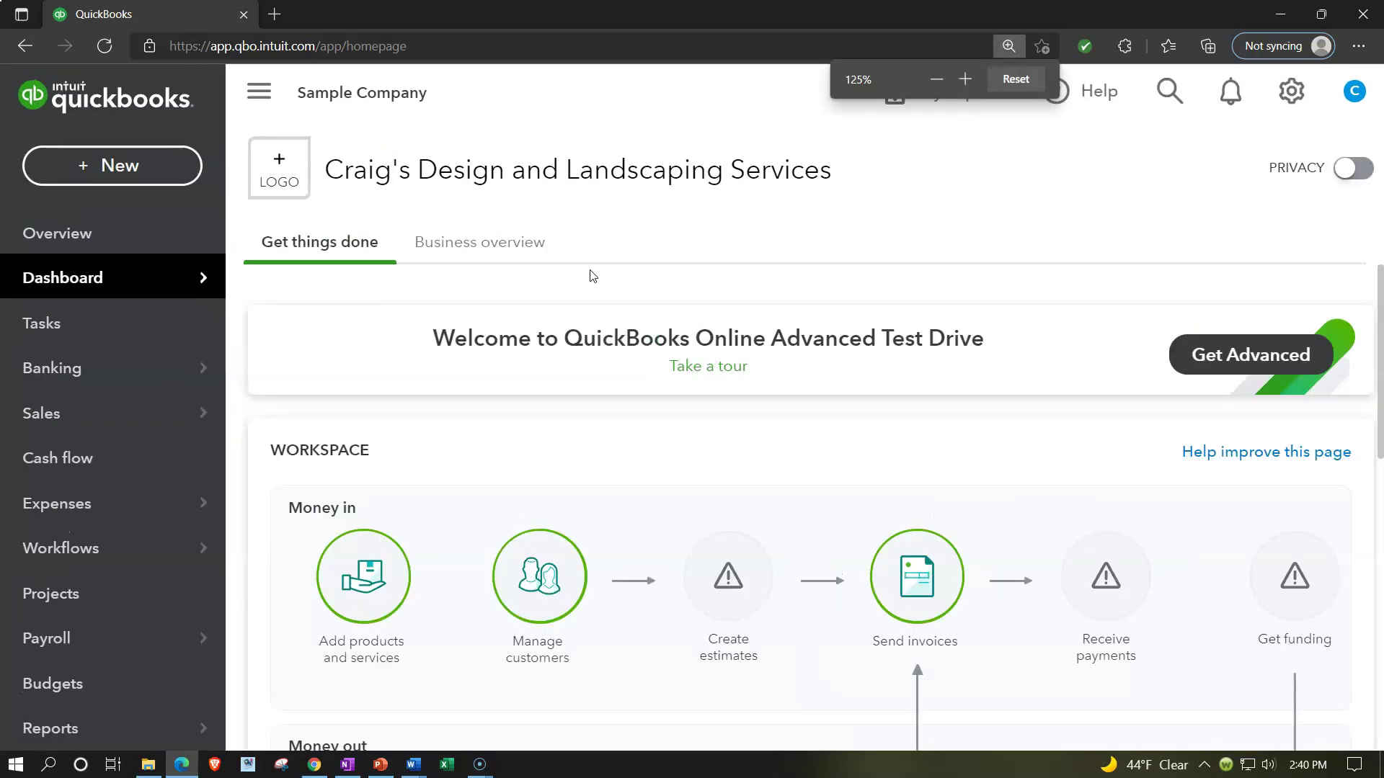
Switch to Chrome to view the Get Great Guitars company homepage, and return to the sample company in Edge.
left_click(317, 764)
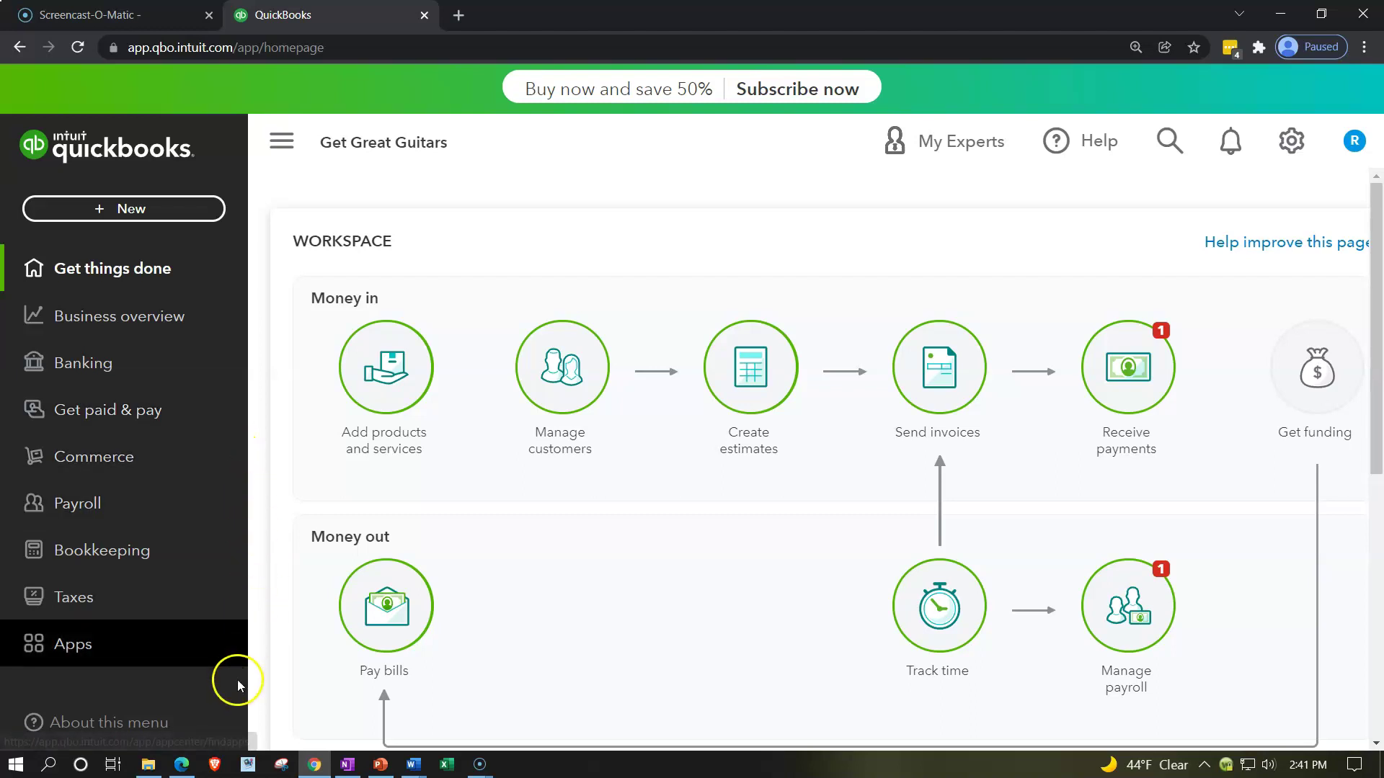
left_click(183, 768)
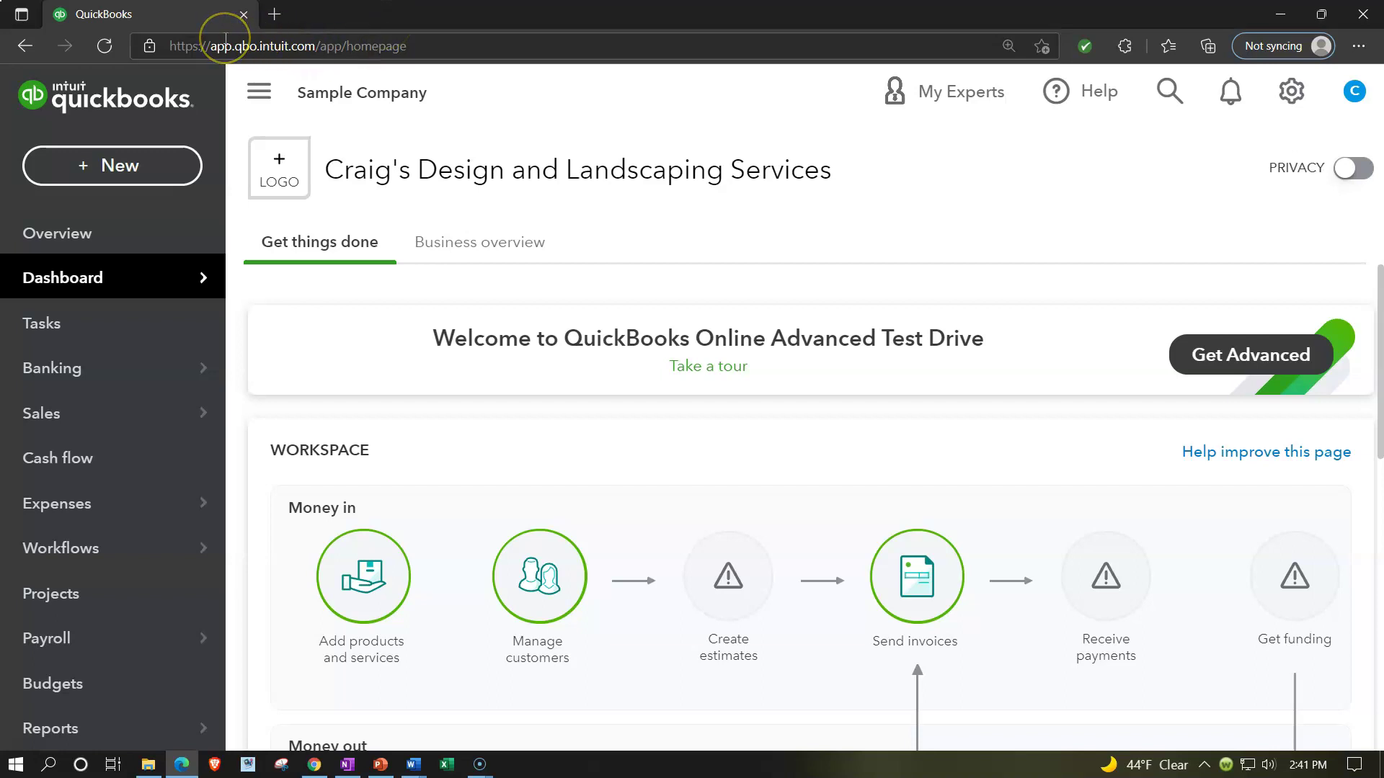
Duplicate the sample company's browser tab twice so that three QuickBooks tabs are open.
left_click(193, 16)
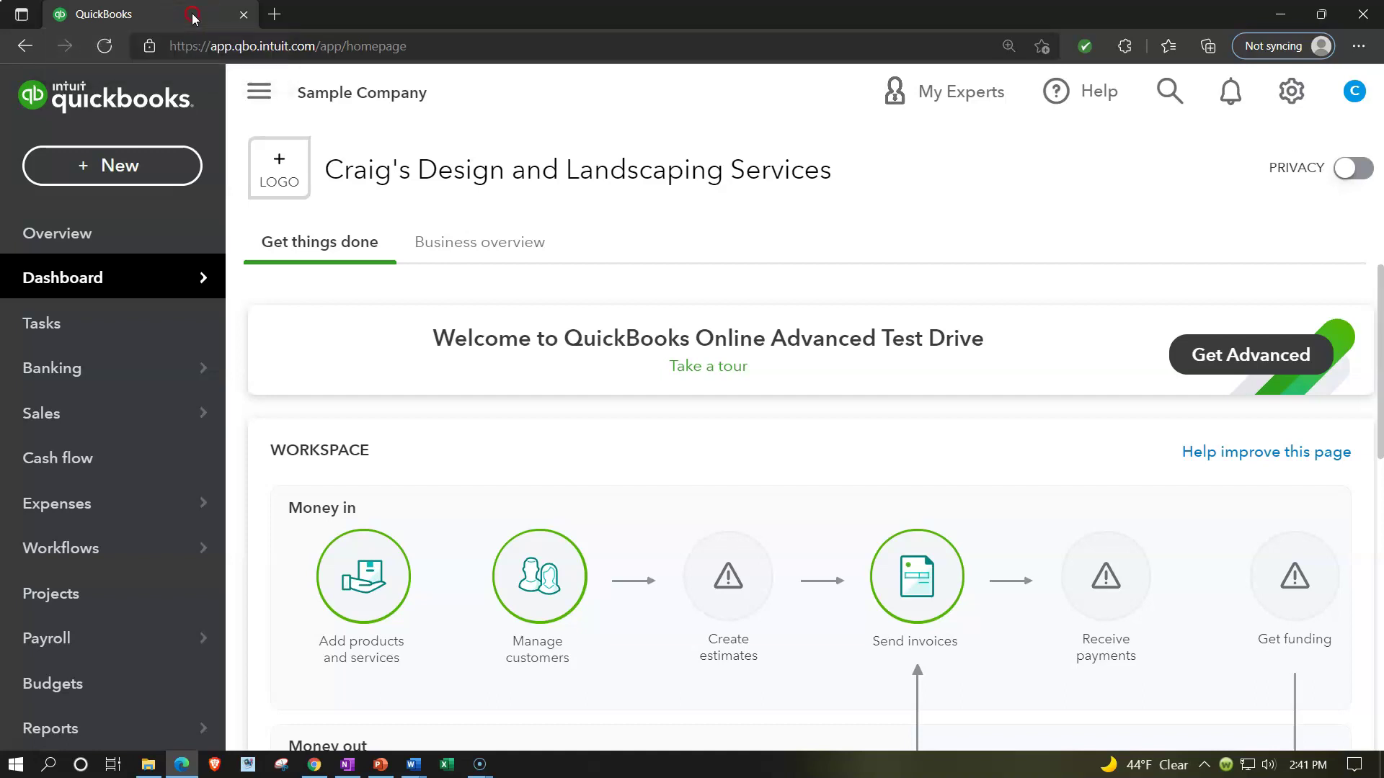
right_click(193, 16)
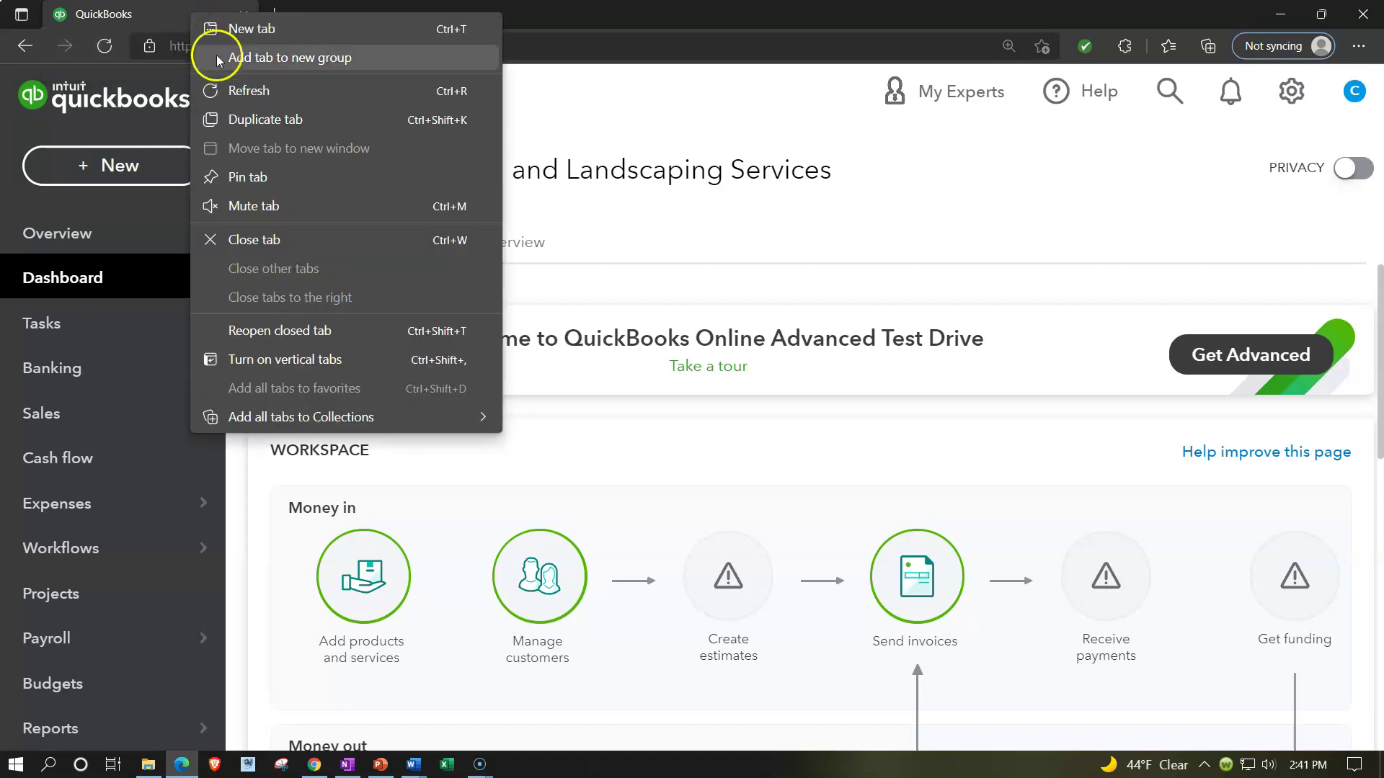
left_click(247, 117)
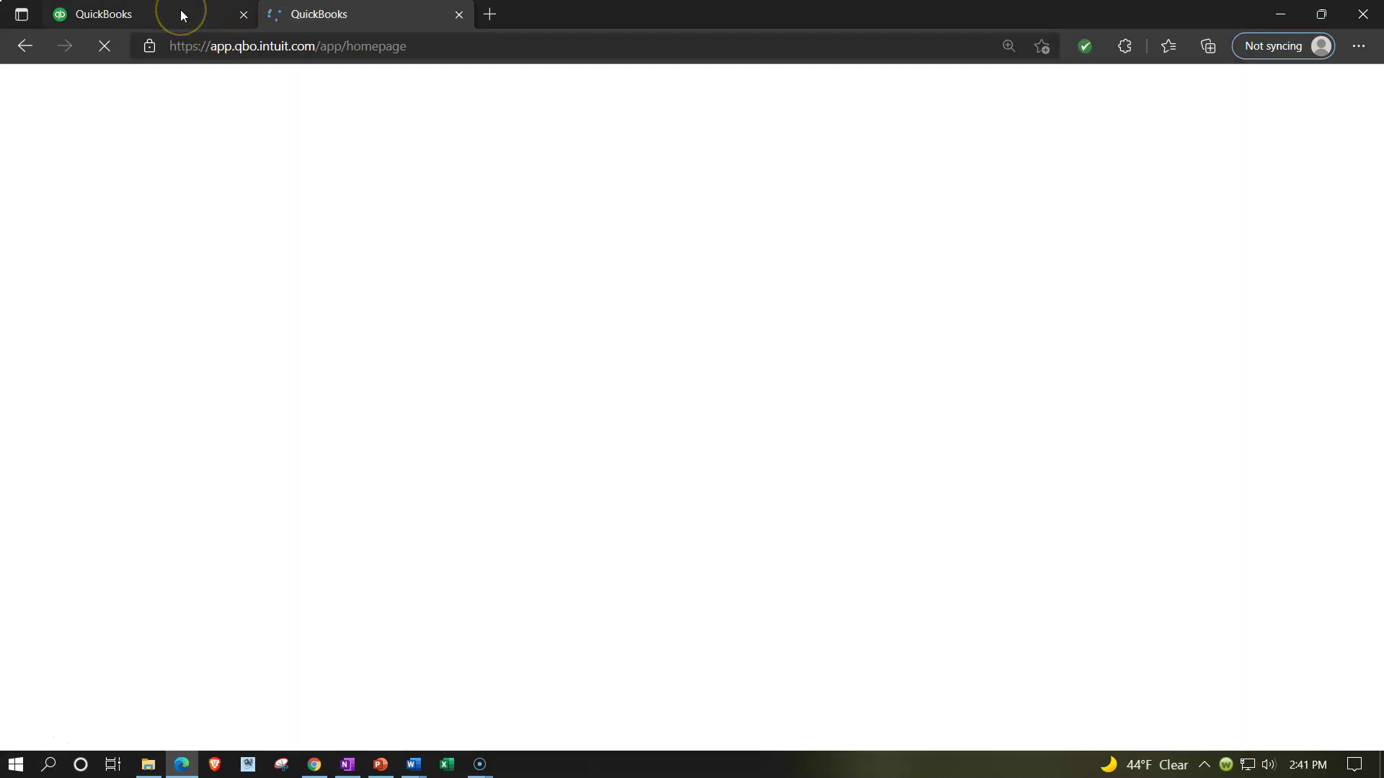
left_click(183, 15)
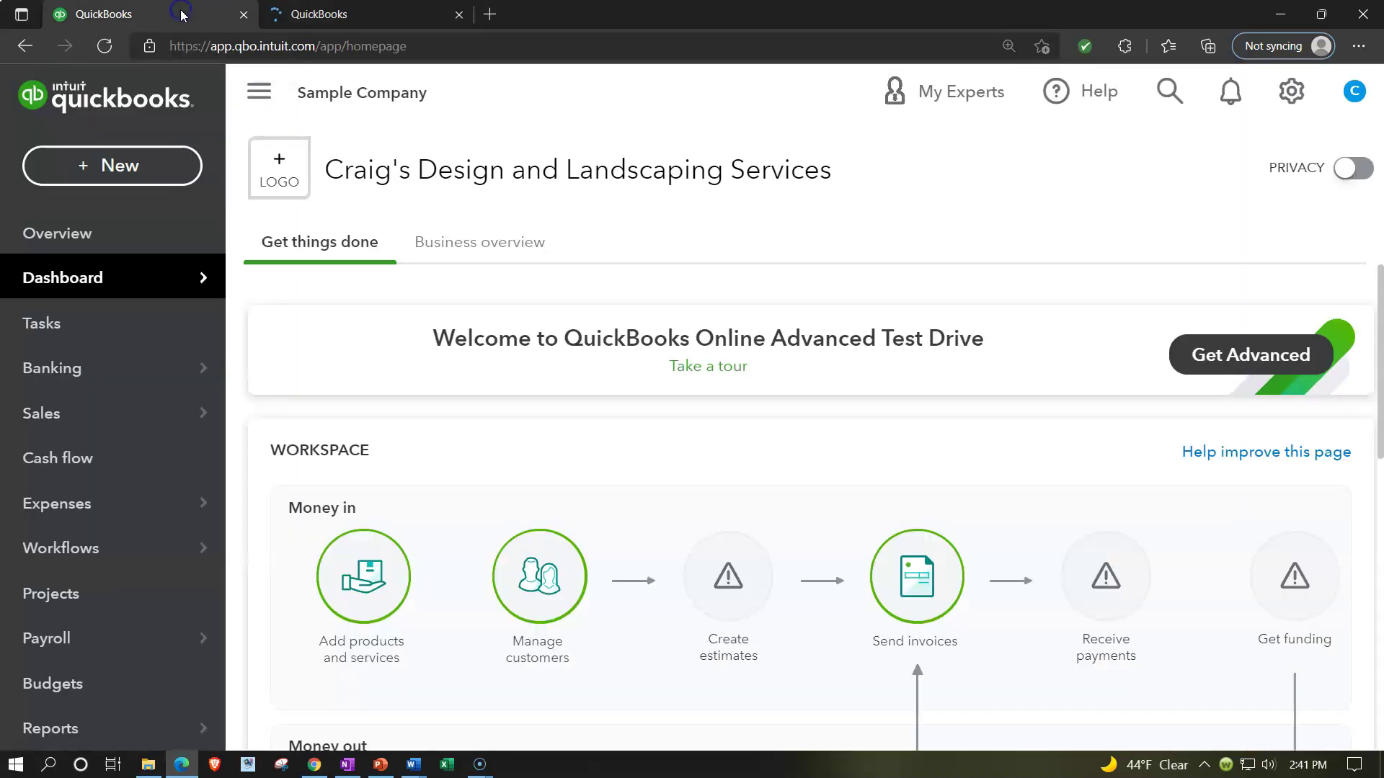
right_click(183, 15)
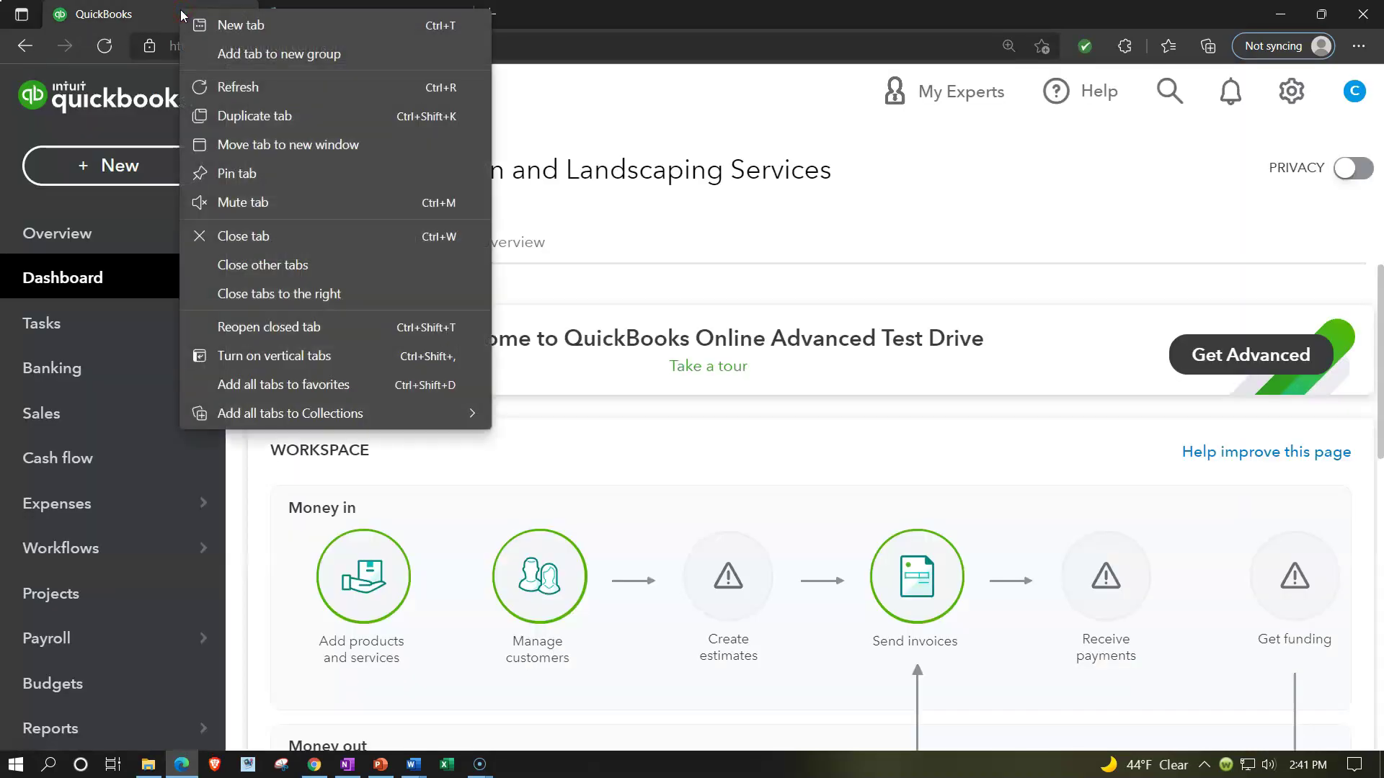
left_click(214, 114)
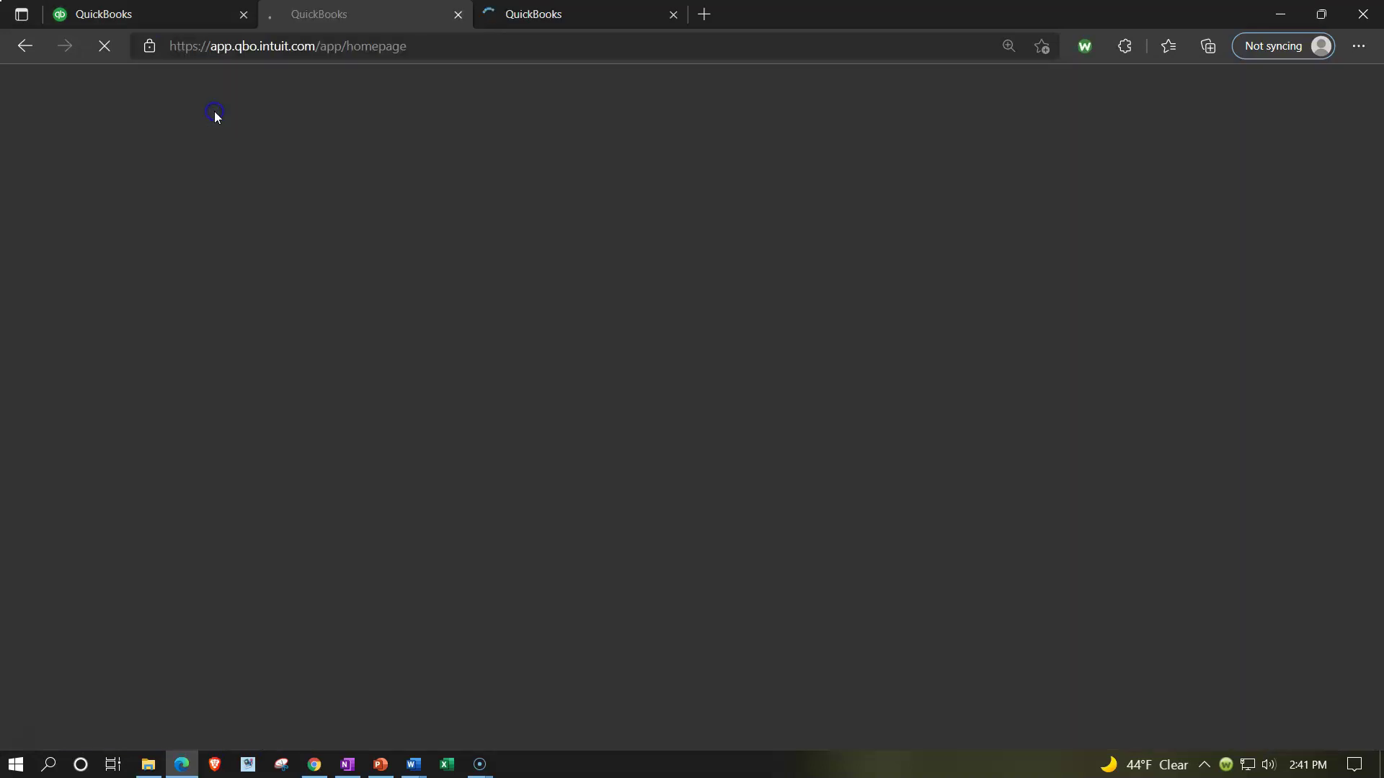
Open the favorite Balance Sheet report in the second browser tab.
left_click(371, 17)
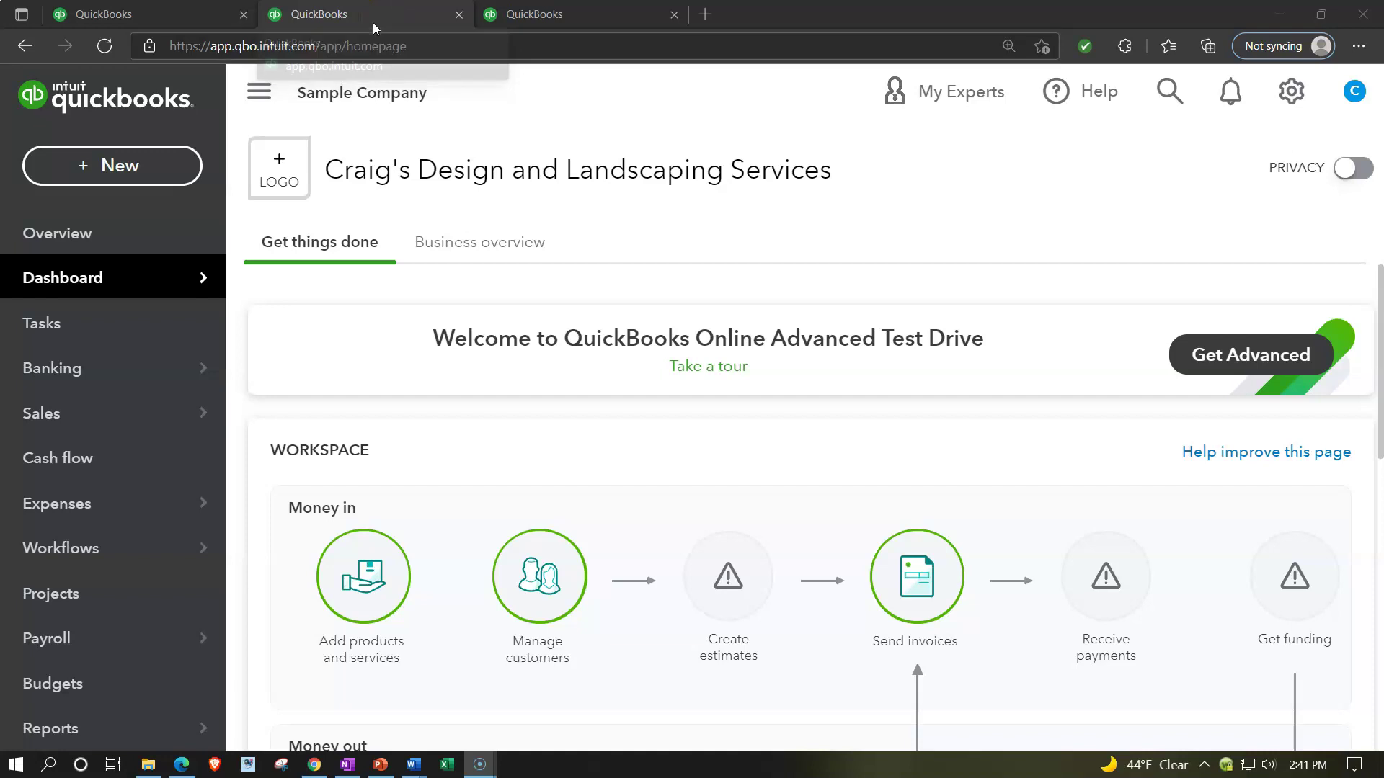
scroll(186, 382, "down", 3)
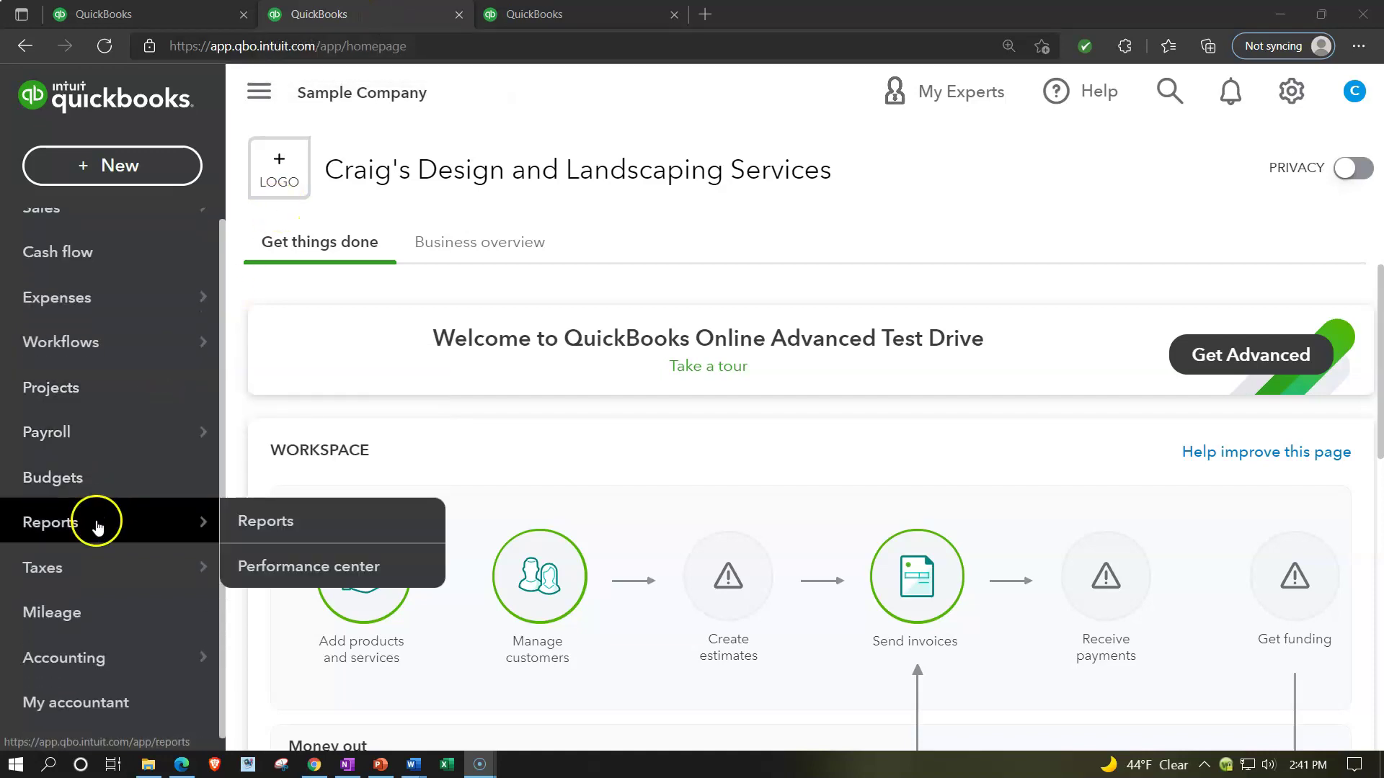
left_click(99, 527)
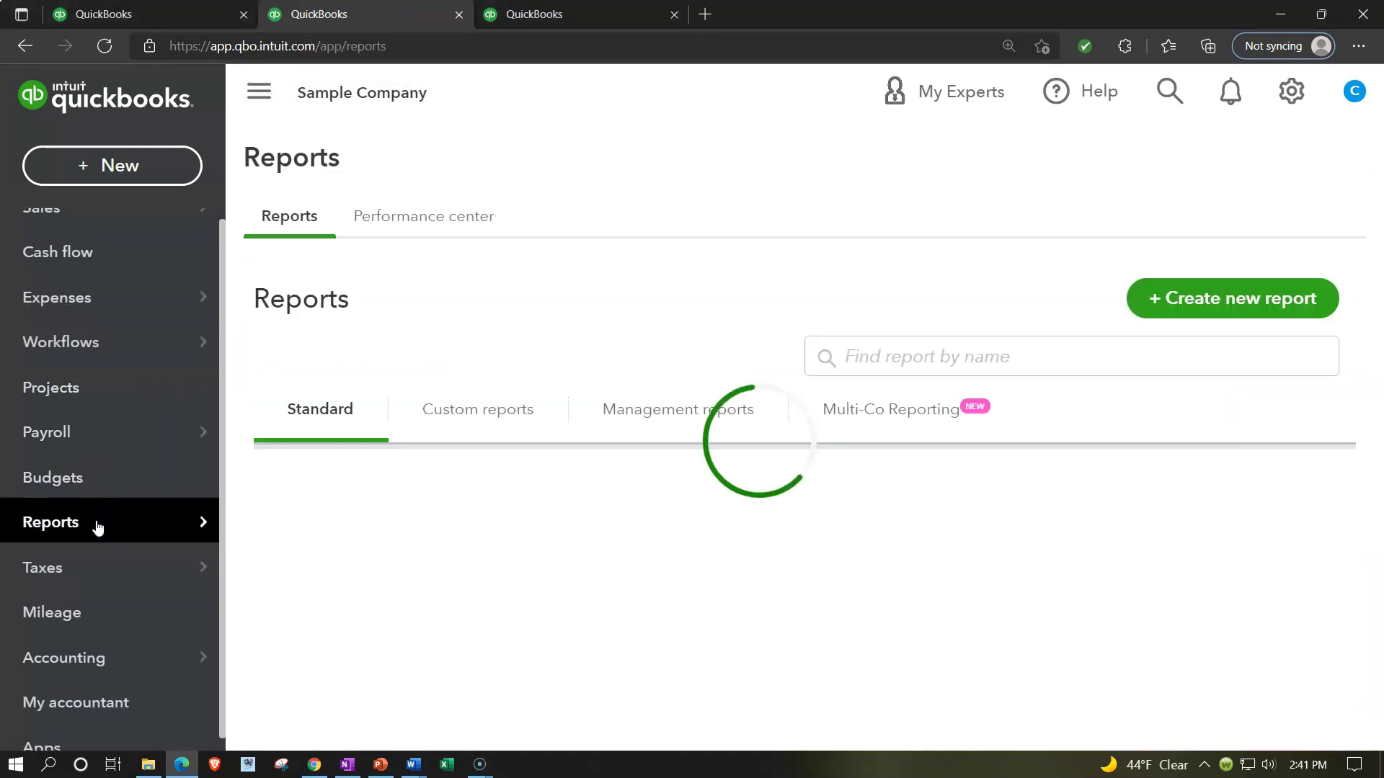
scroll(453, 497, "down", 3)
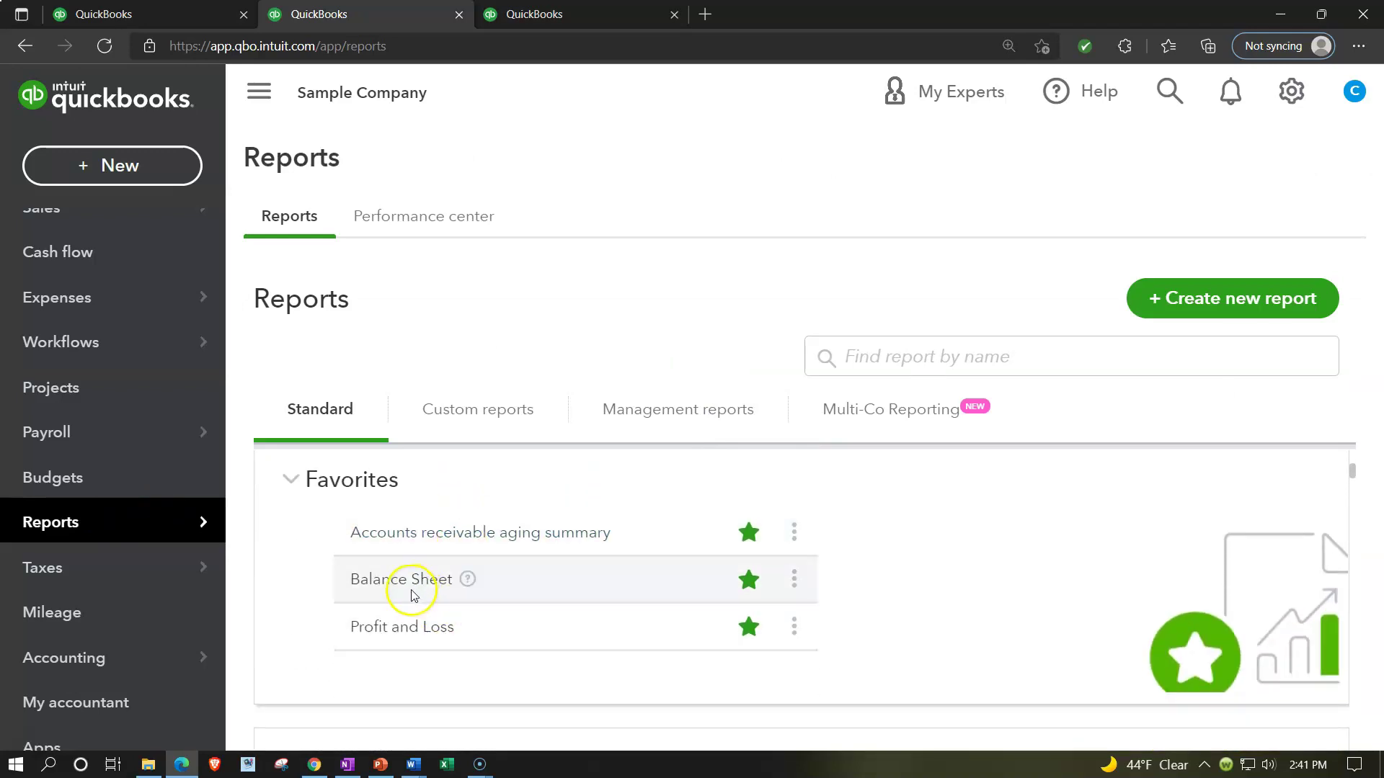
left_click(403, 585)
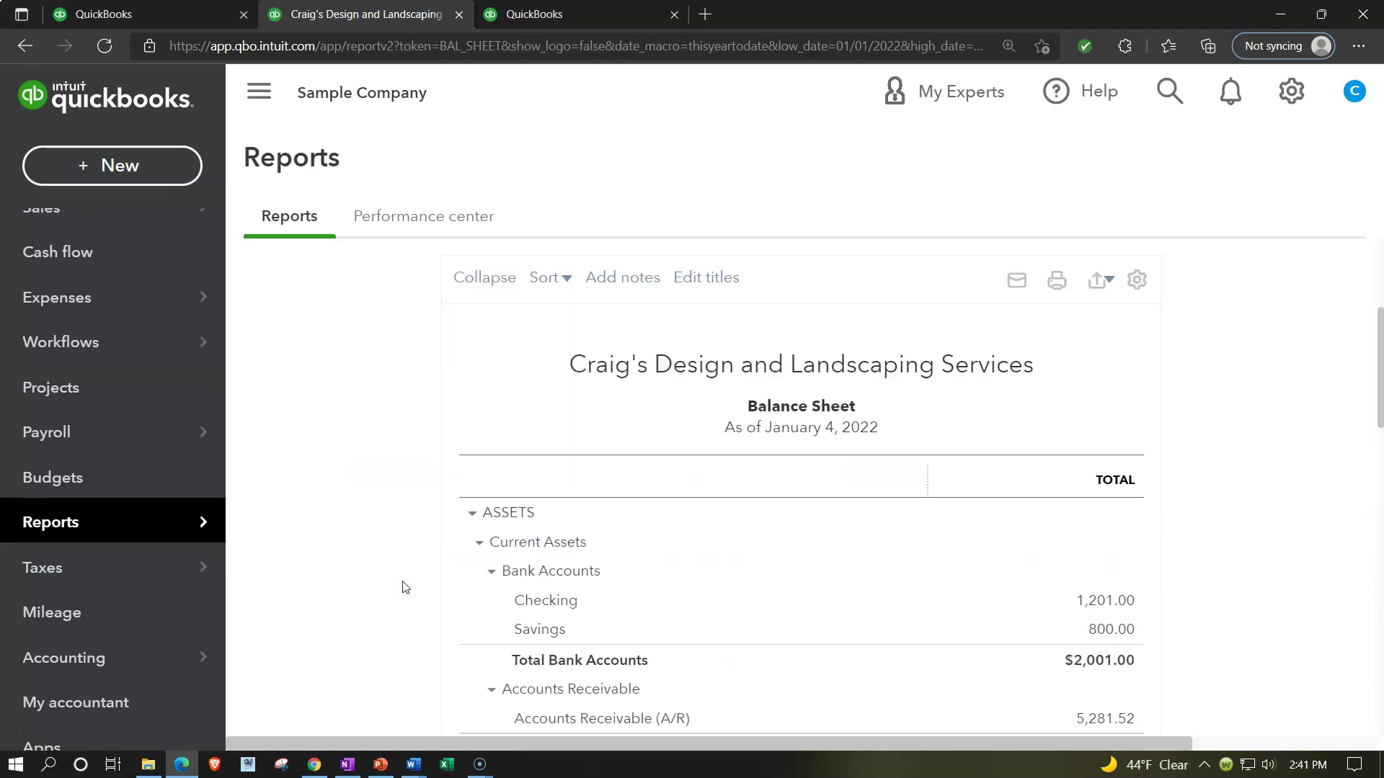
Run the Balance Sheet report for the period 01/01/2021 to 12/31/2021.
left_click_drag(581, 382, 485, 383)
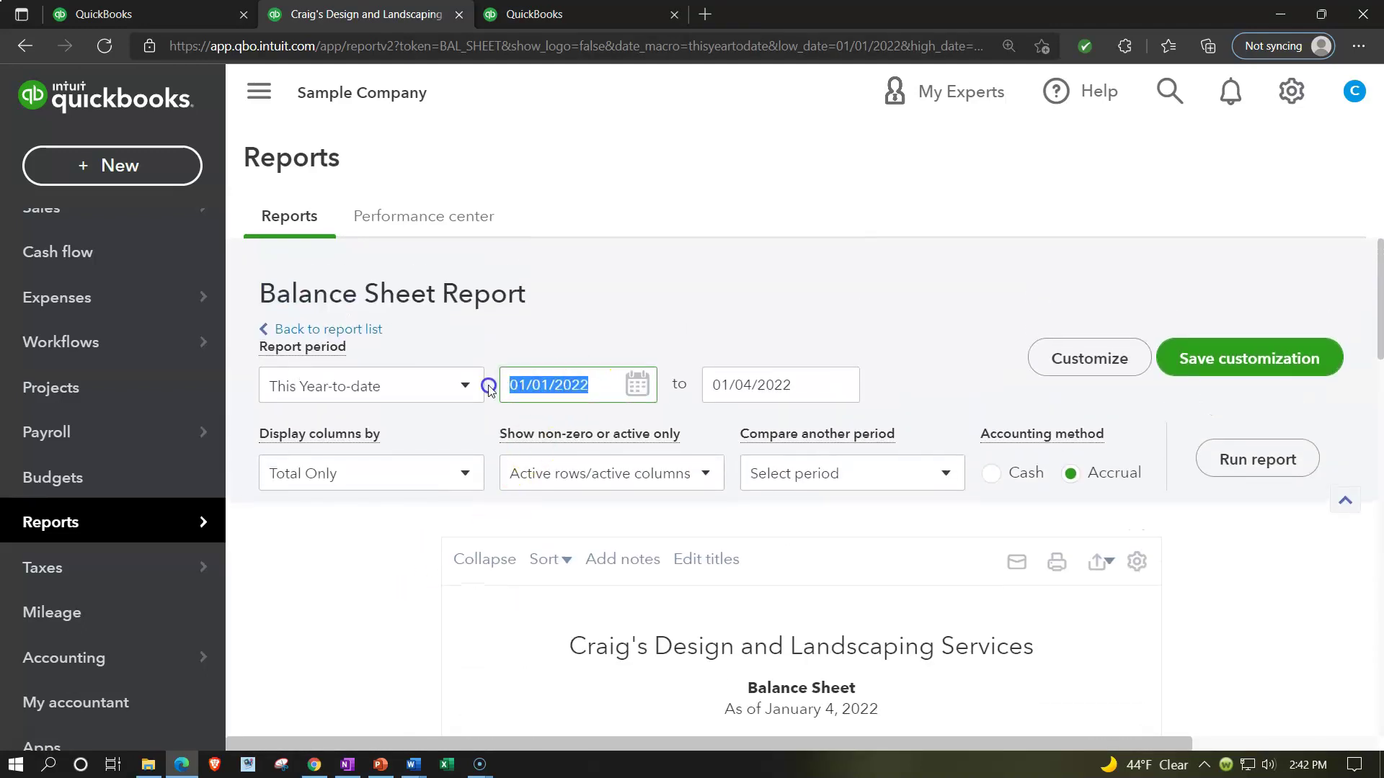
type("01/01/2021")
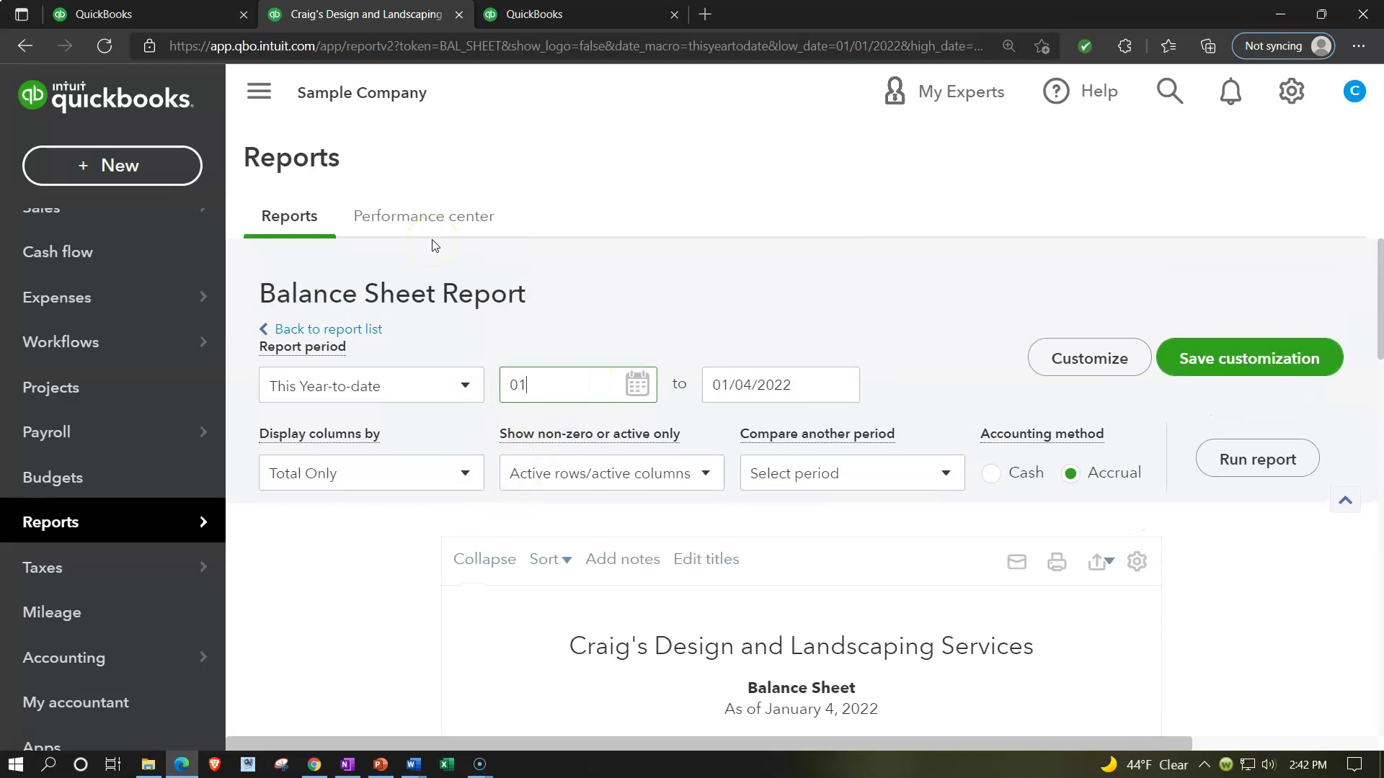
key("Tab")
type("12/31/2021")
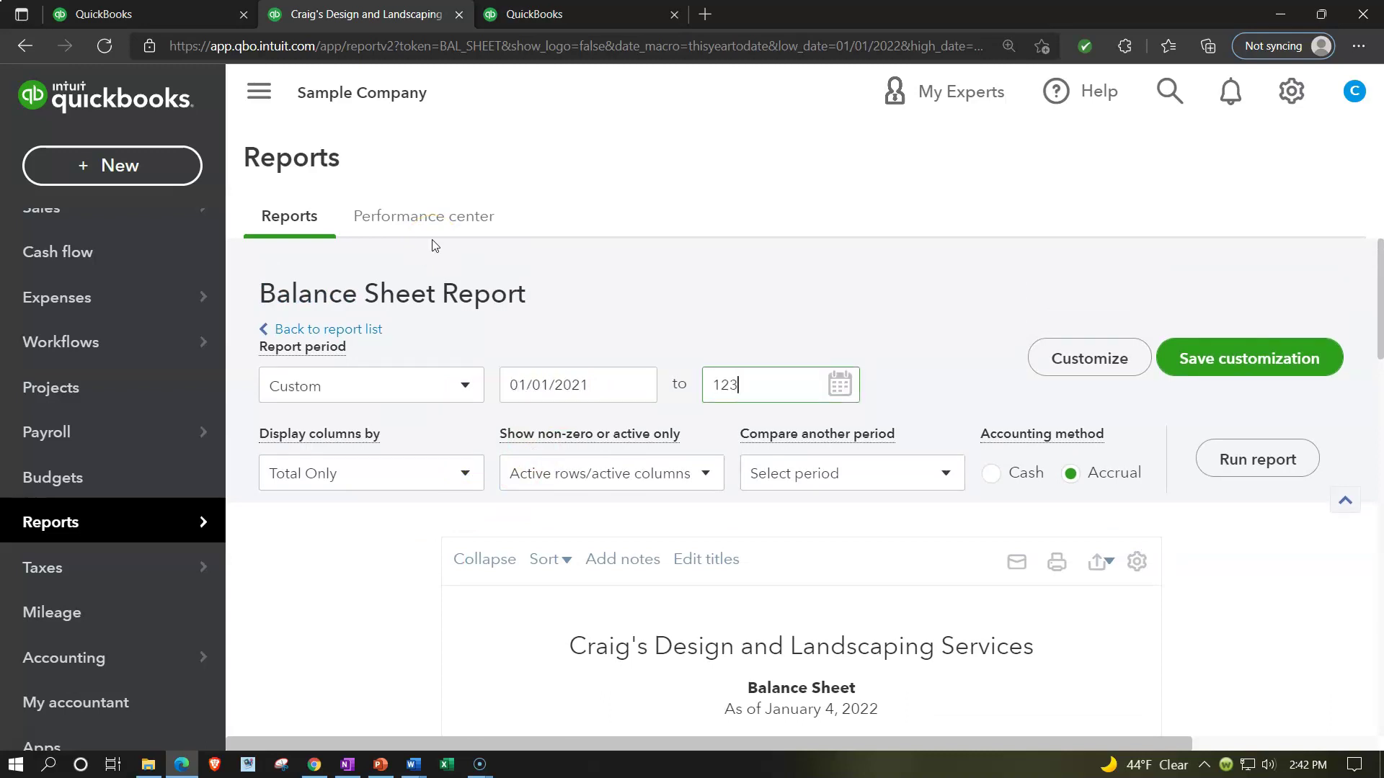
left_click(1242, 458)
scroll(1243, 467, "down", 4)
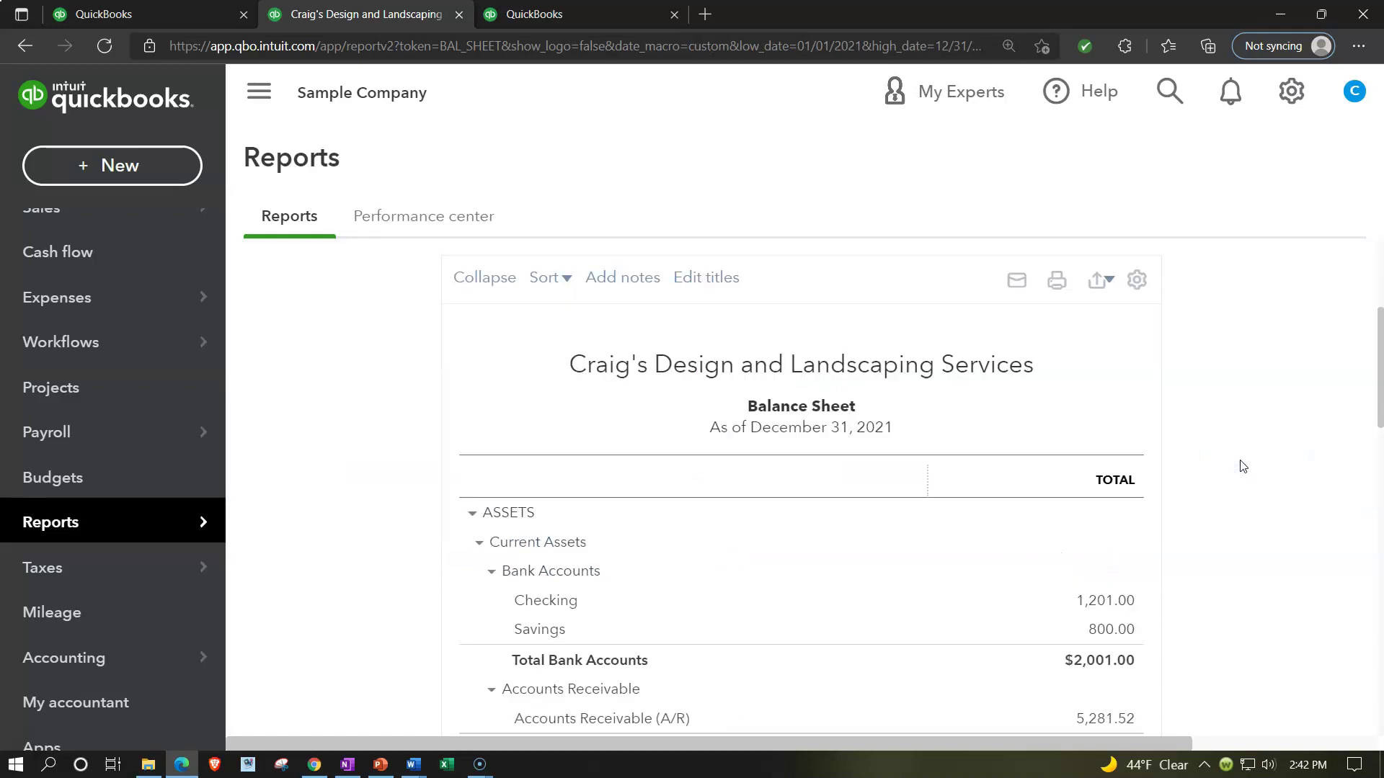
Open the favorite Profit and Loss report in the third browser tab.
left_click(587, 15)
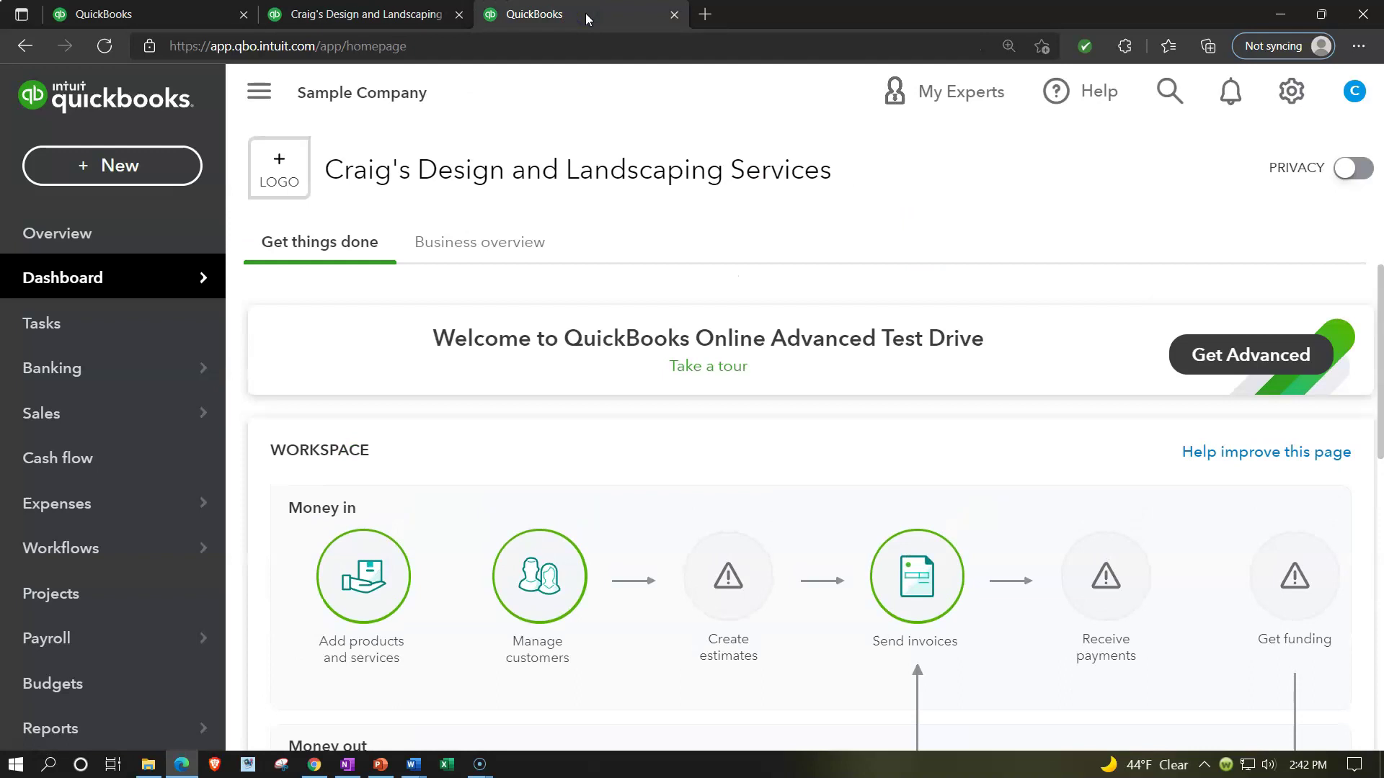
mouse_move(148, 516)
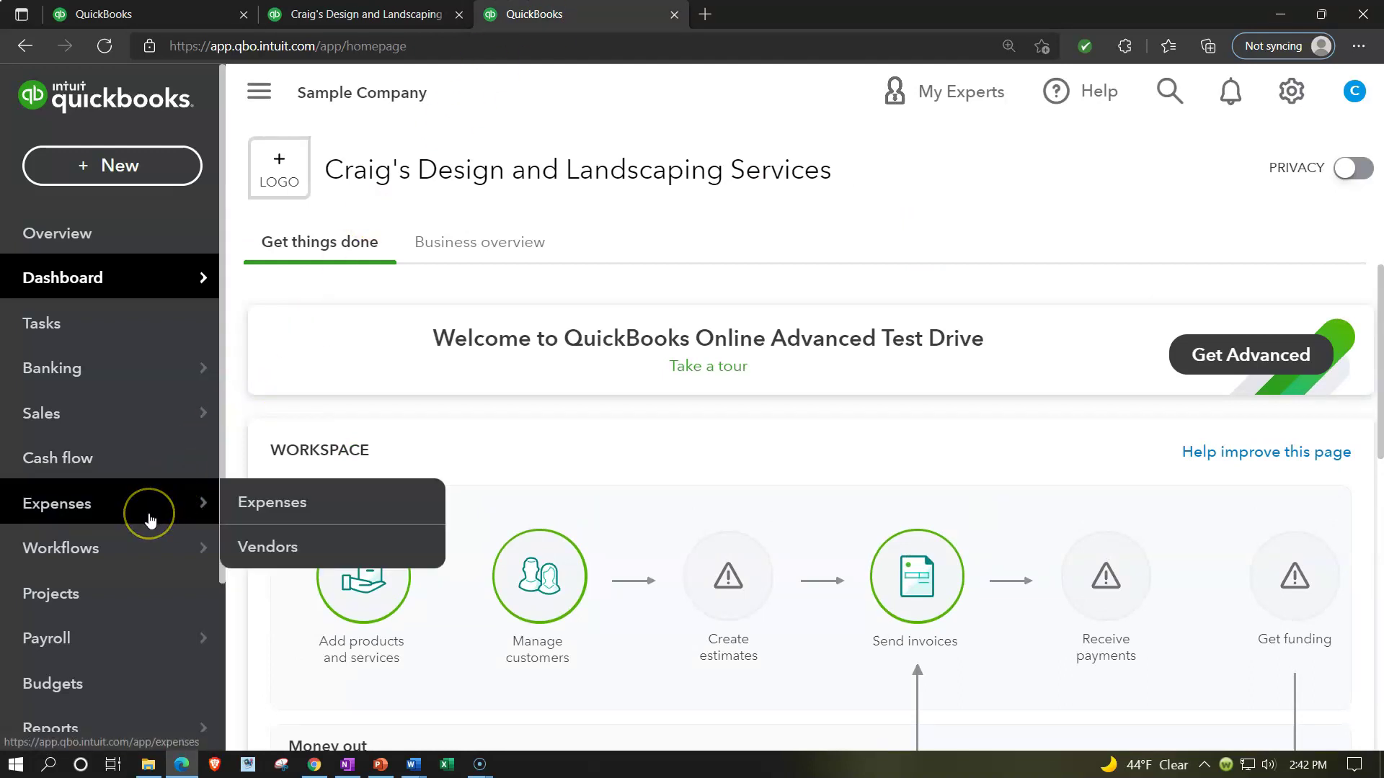
scroll(148, 516, "down", 1)
left_click(107, 631)
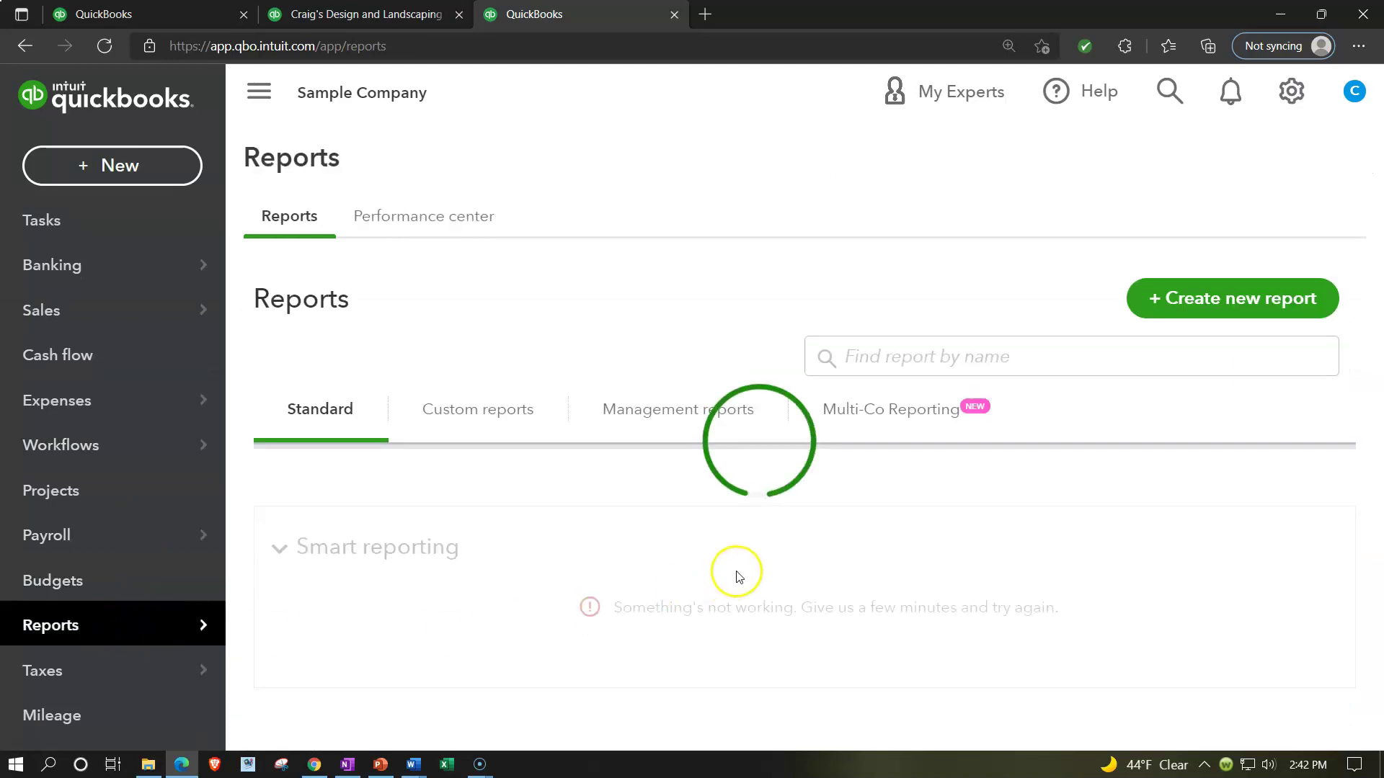
scroll(735, 571, "down", 3)
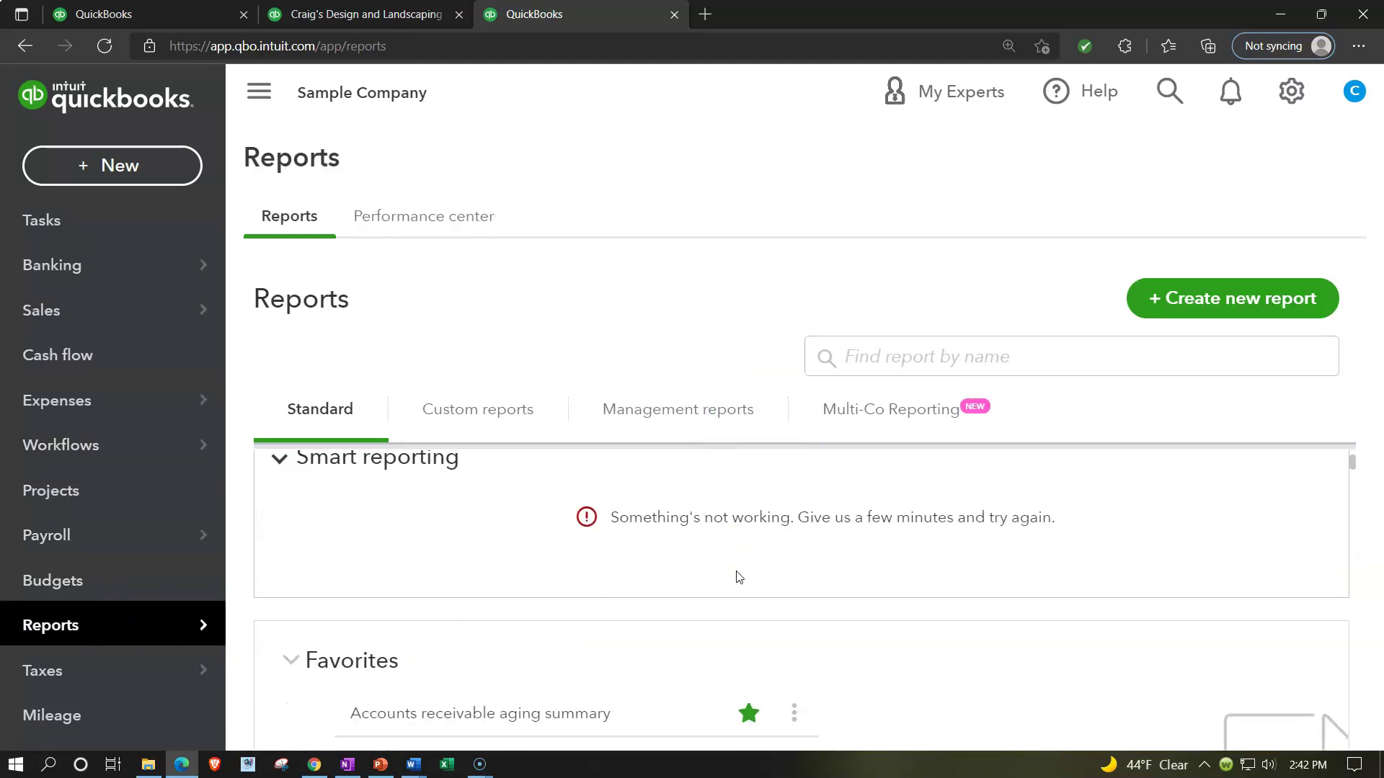
left_click(472, 648)
left_click(372, 665)
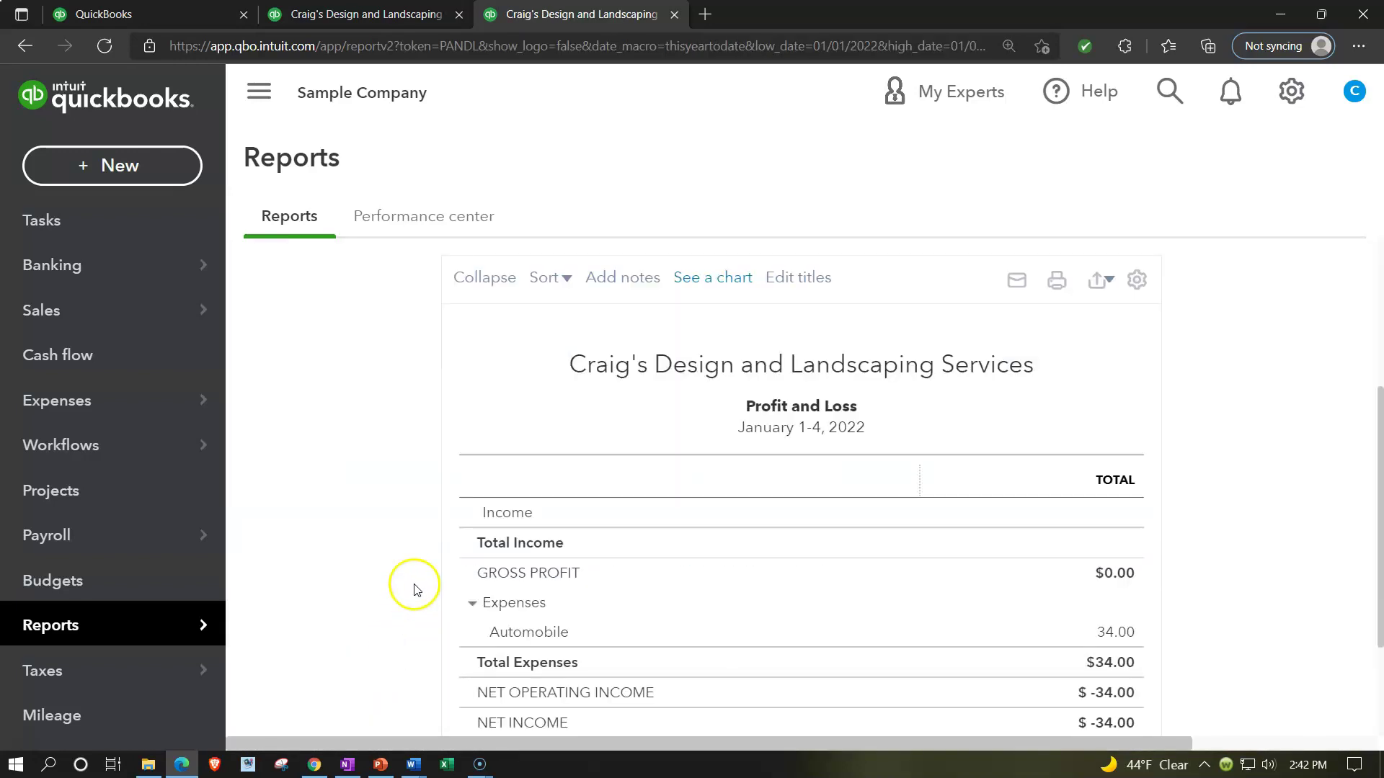
Run the Profit and Loss report for the period 01/01/2021 to 12/31/2021.
left_click(600, 400)
left_click_drag(600, 400, 427, 552)
type("1/1/21")
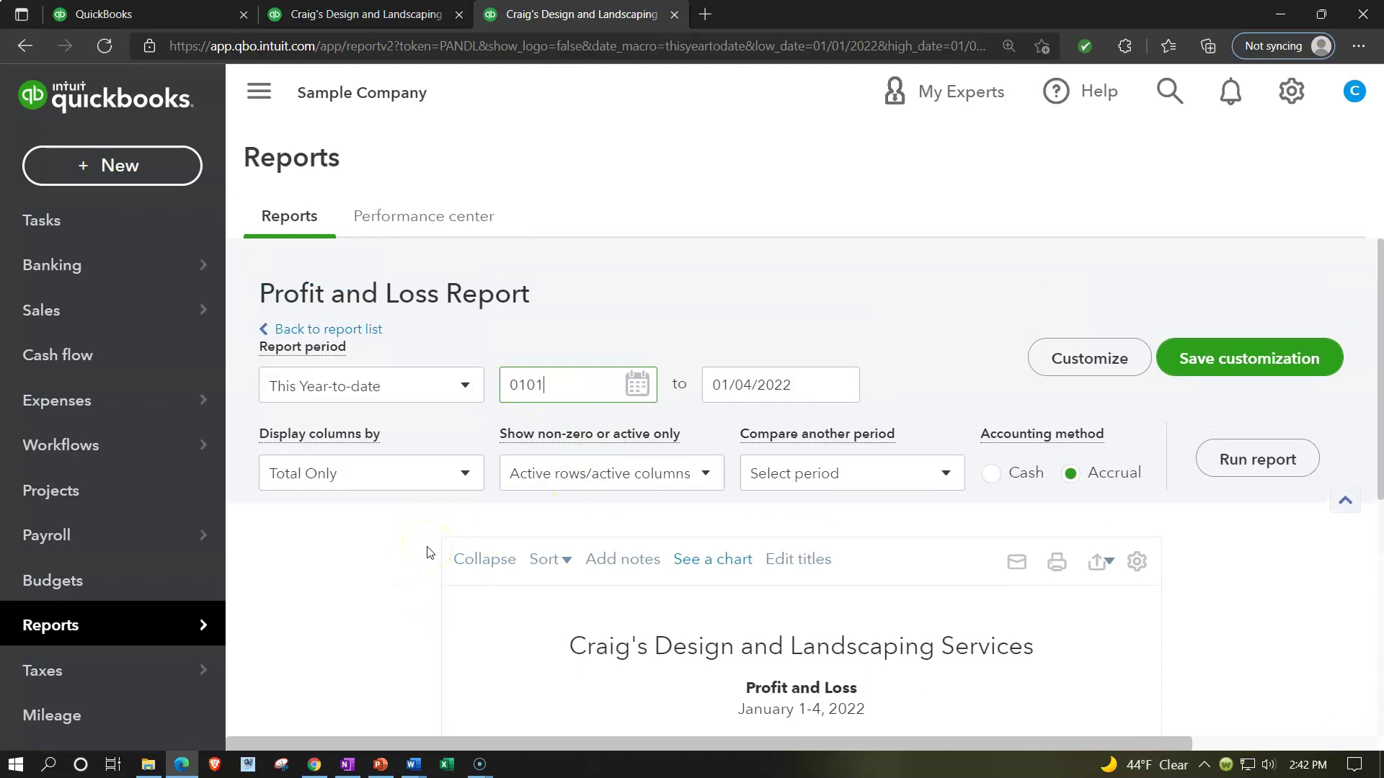
key("Tab")
type("12/31/2021")
key("Tab")
left_click(1263, 461)
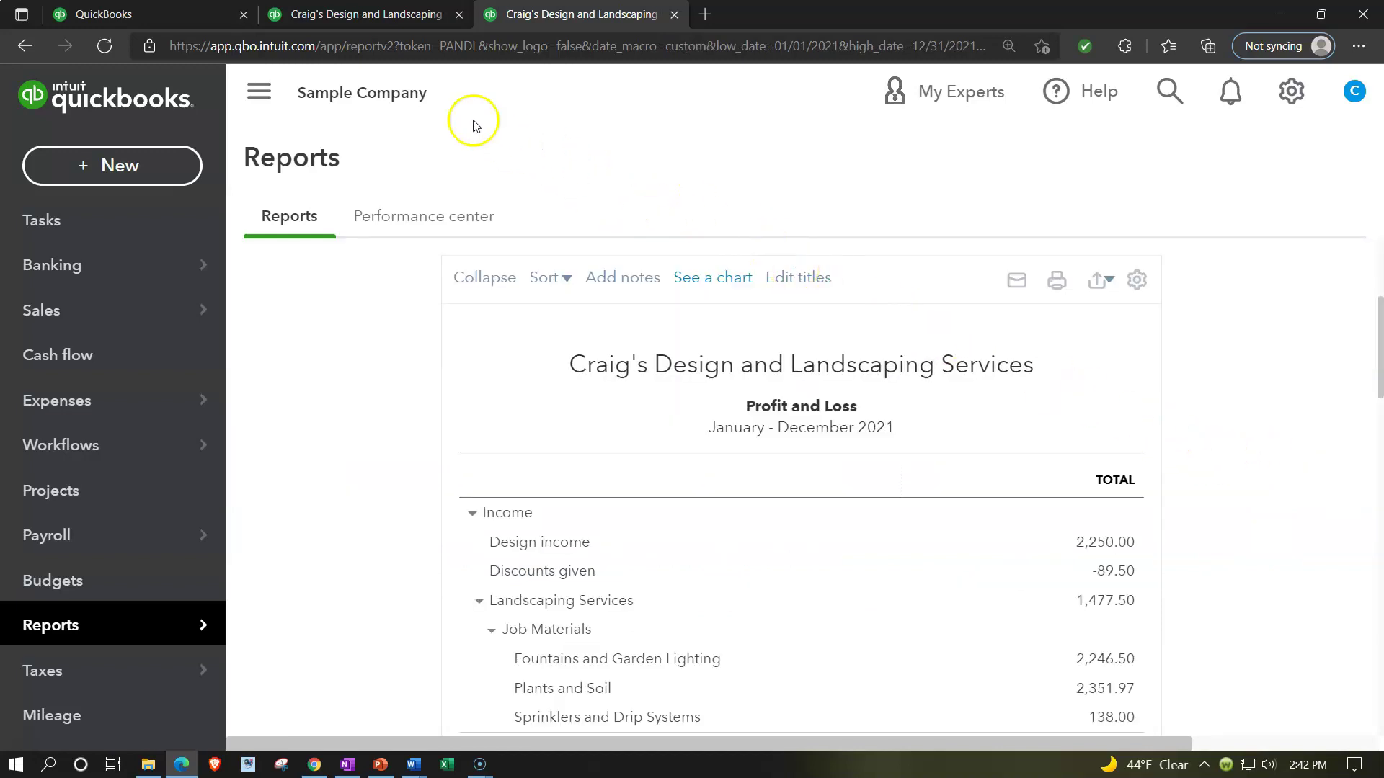
Return to the homepage in the first browser tab and review the forms for new transactions, especially the vendor Expense and Bill forms.
left_click(197, 10)
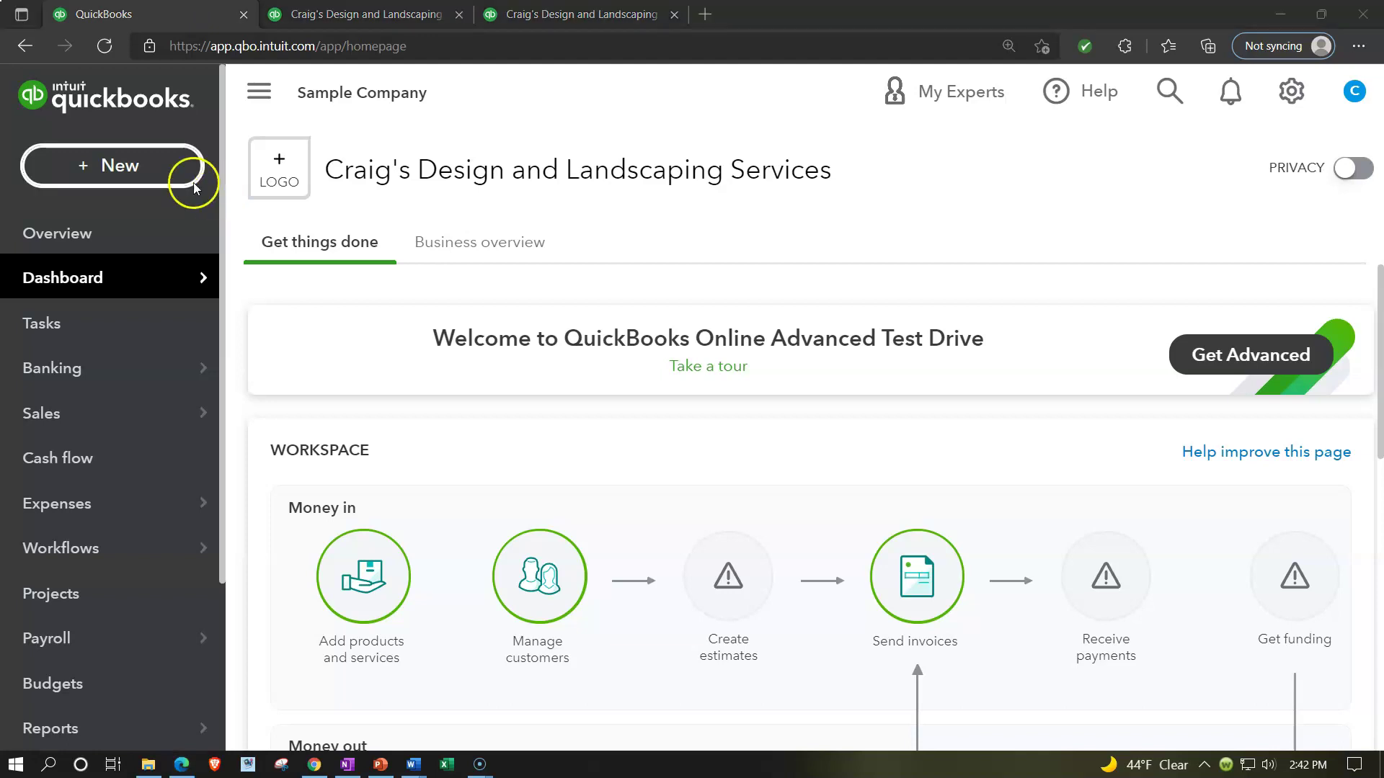
left_click(148, 176)
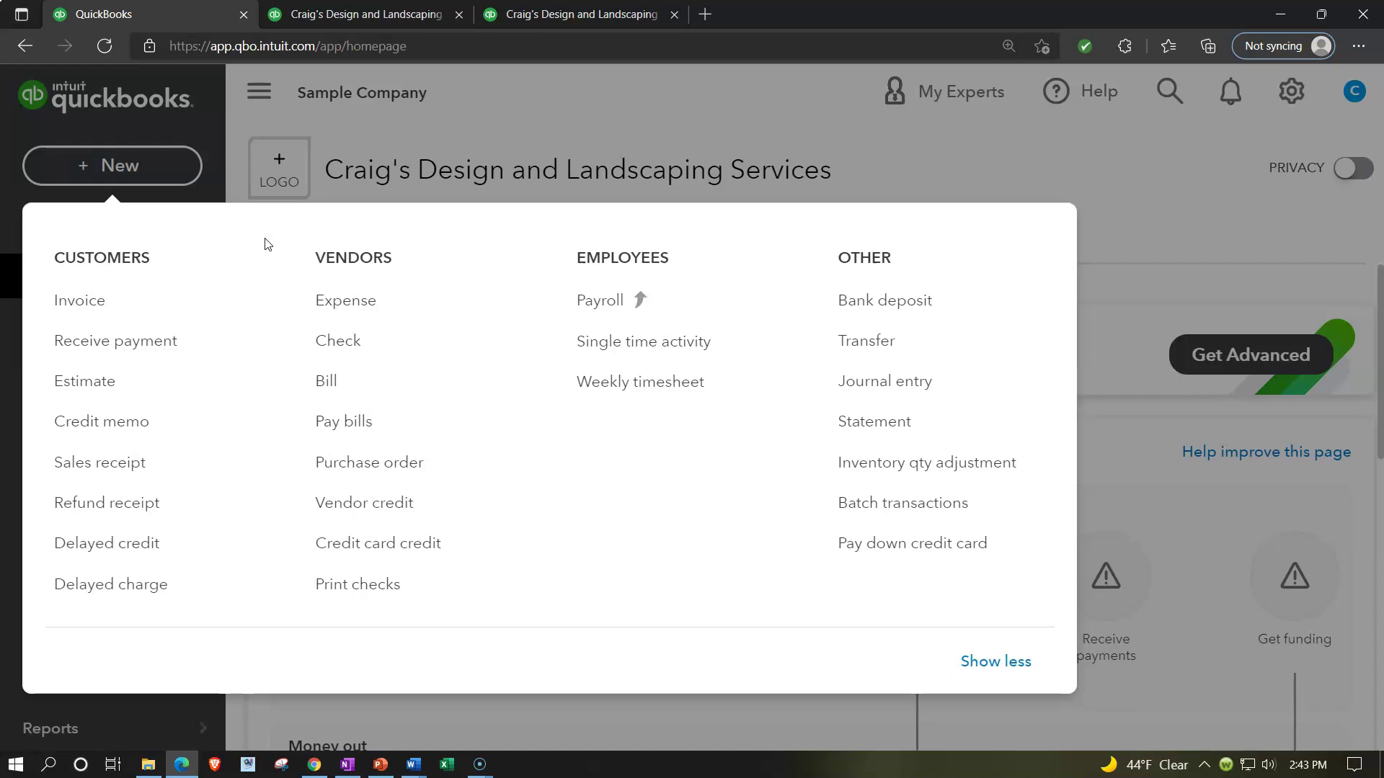
left_click(296, 292)
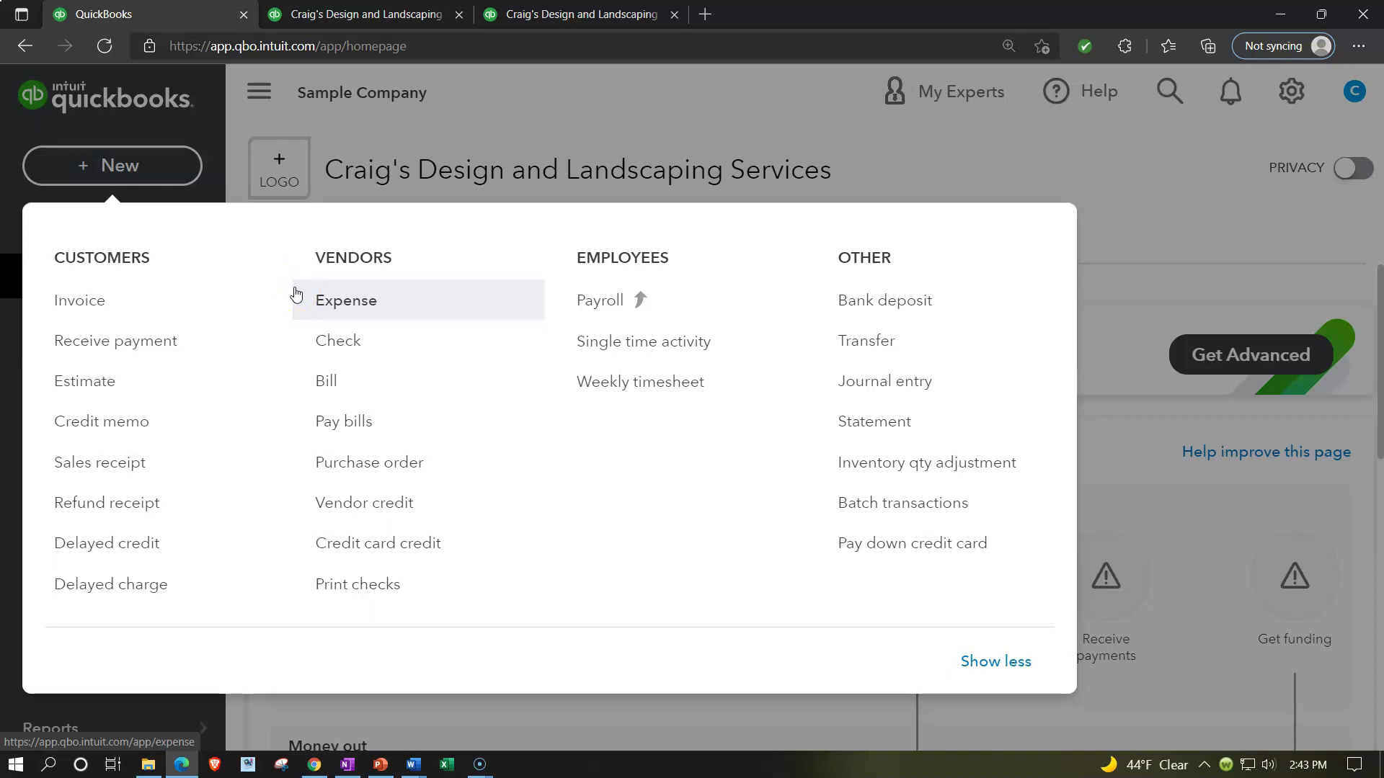
left_click(294, 313)
left_click(299, 311)
left_click(360, 387)
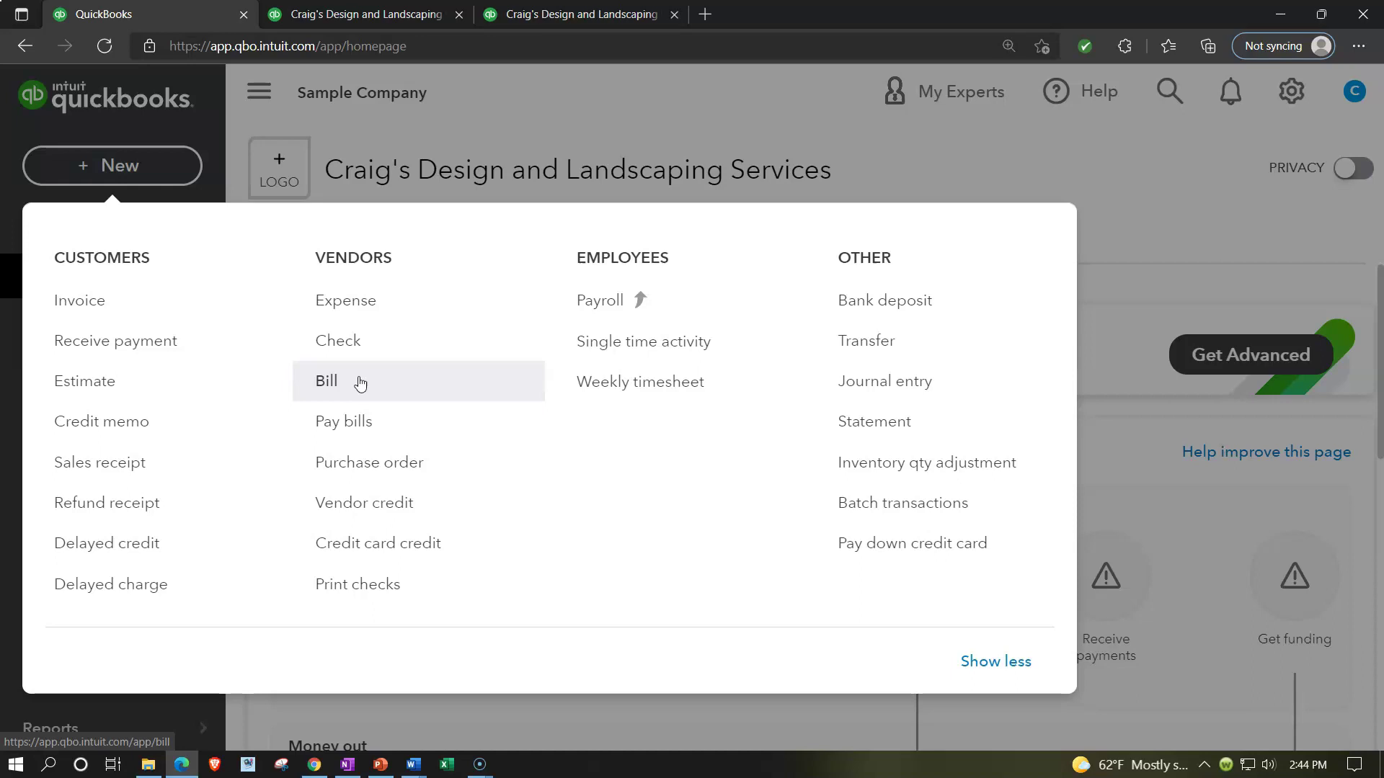
left_click(500, 85)
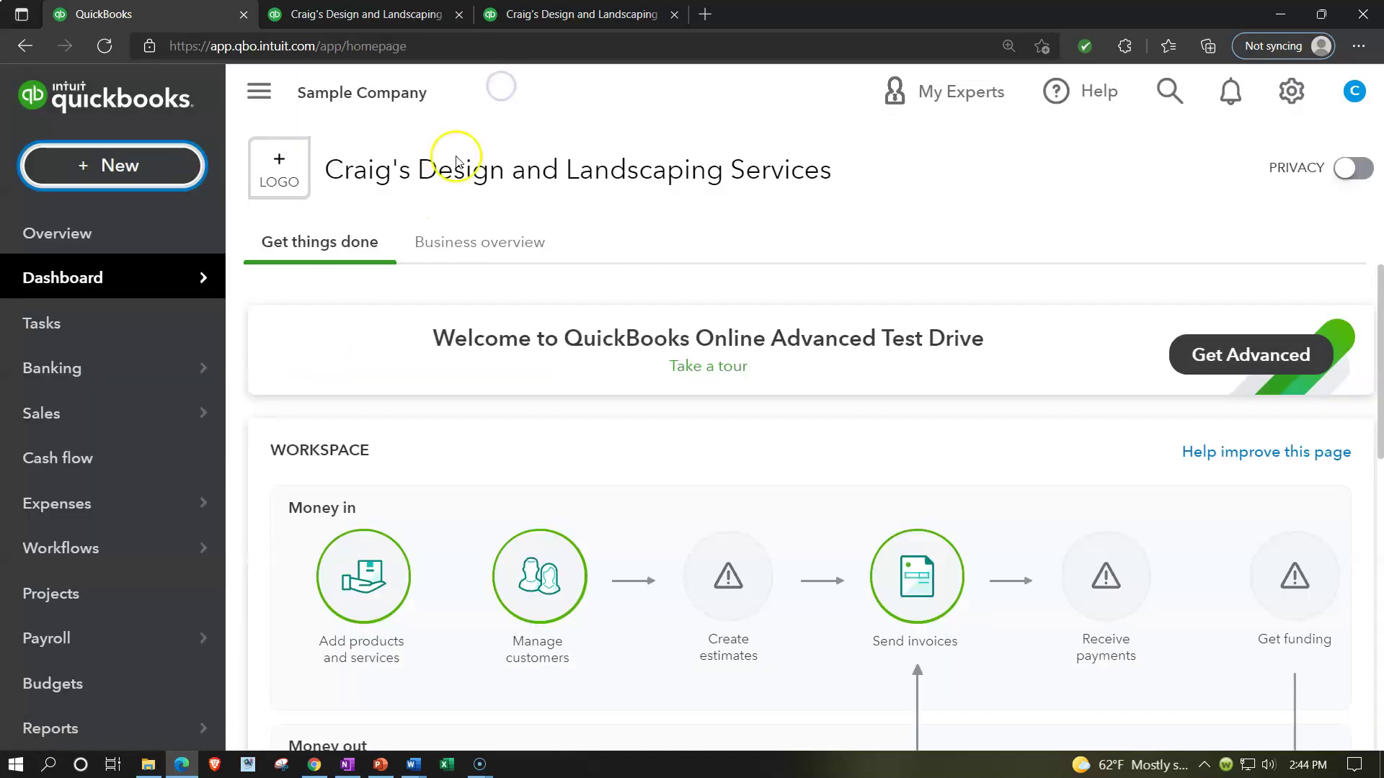
Open the Expenses page and review the available new transaction forms, including Bill.
left_click(100, 509)
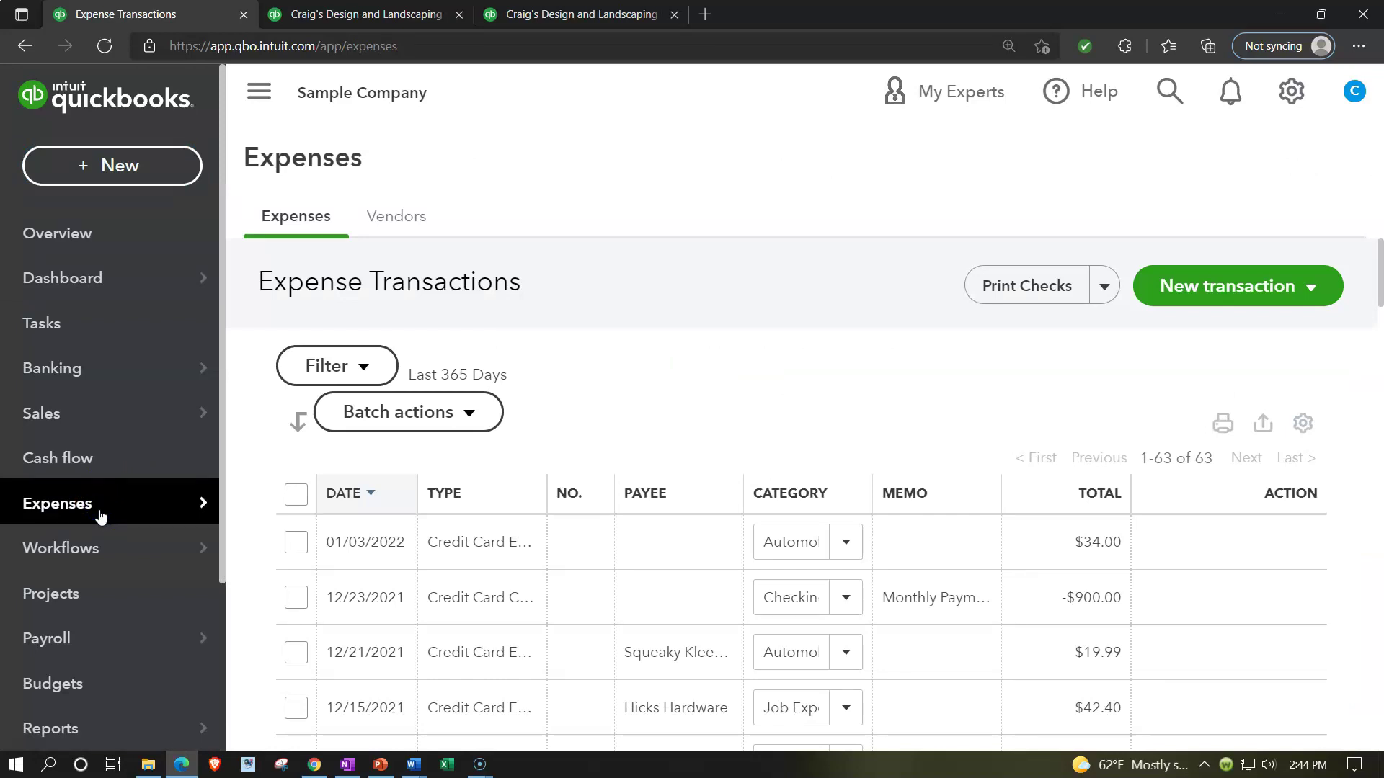
left_click(1297, 292)
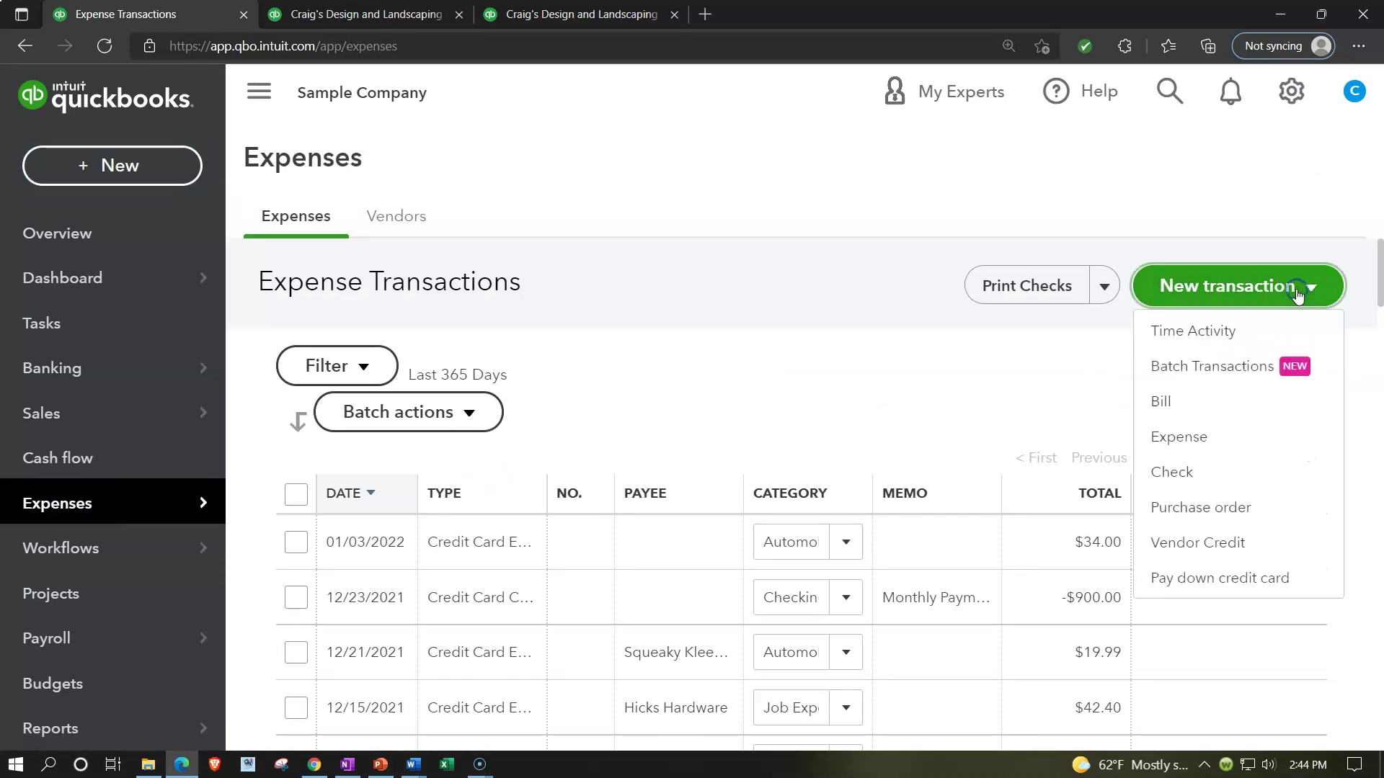
left_click(1175, 408)
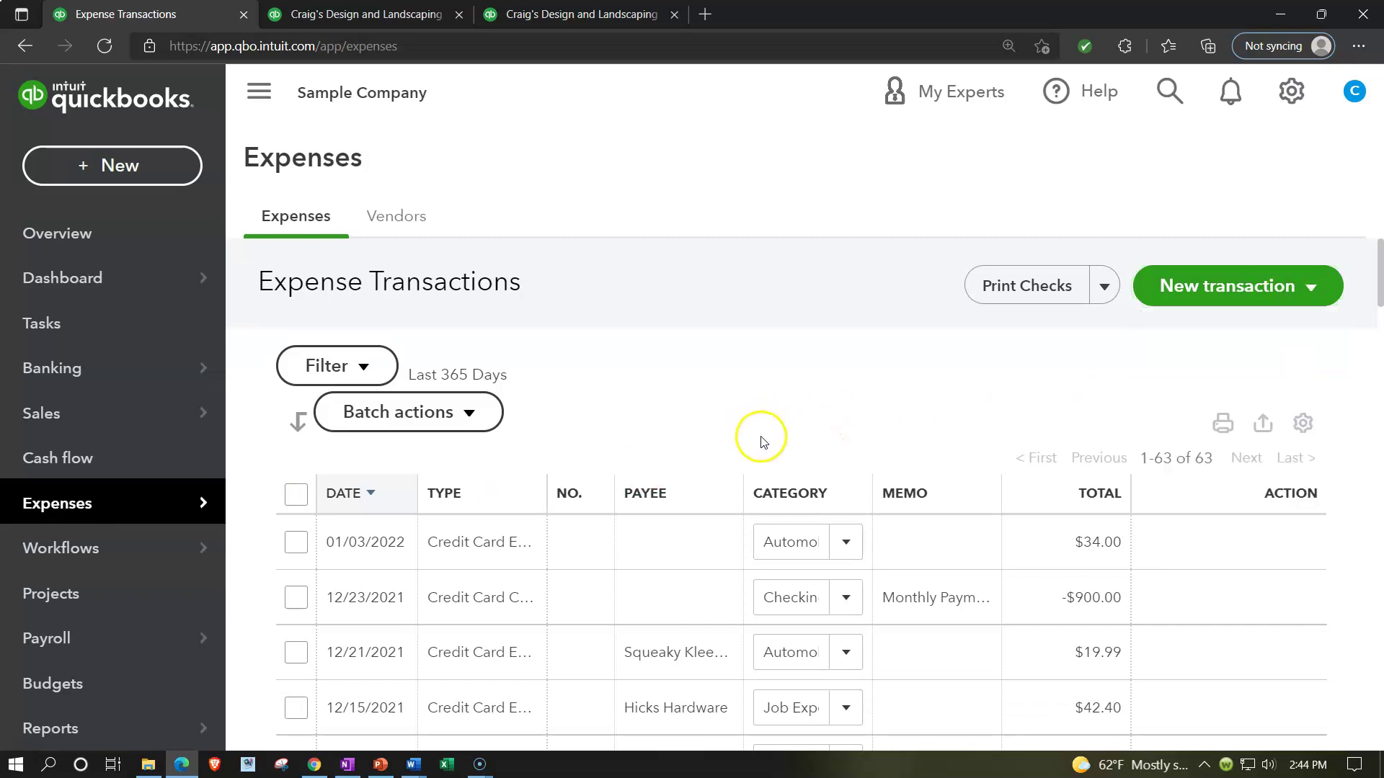
Return to the Dashboard and review the Money out section of the workspace flow chart, especially Pay bills.
left_click(105, 271)
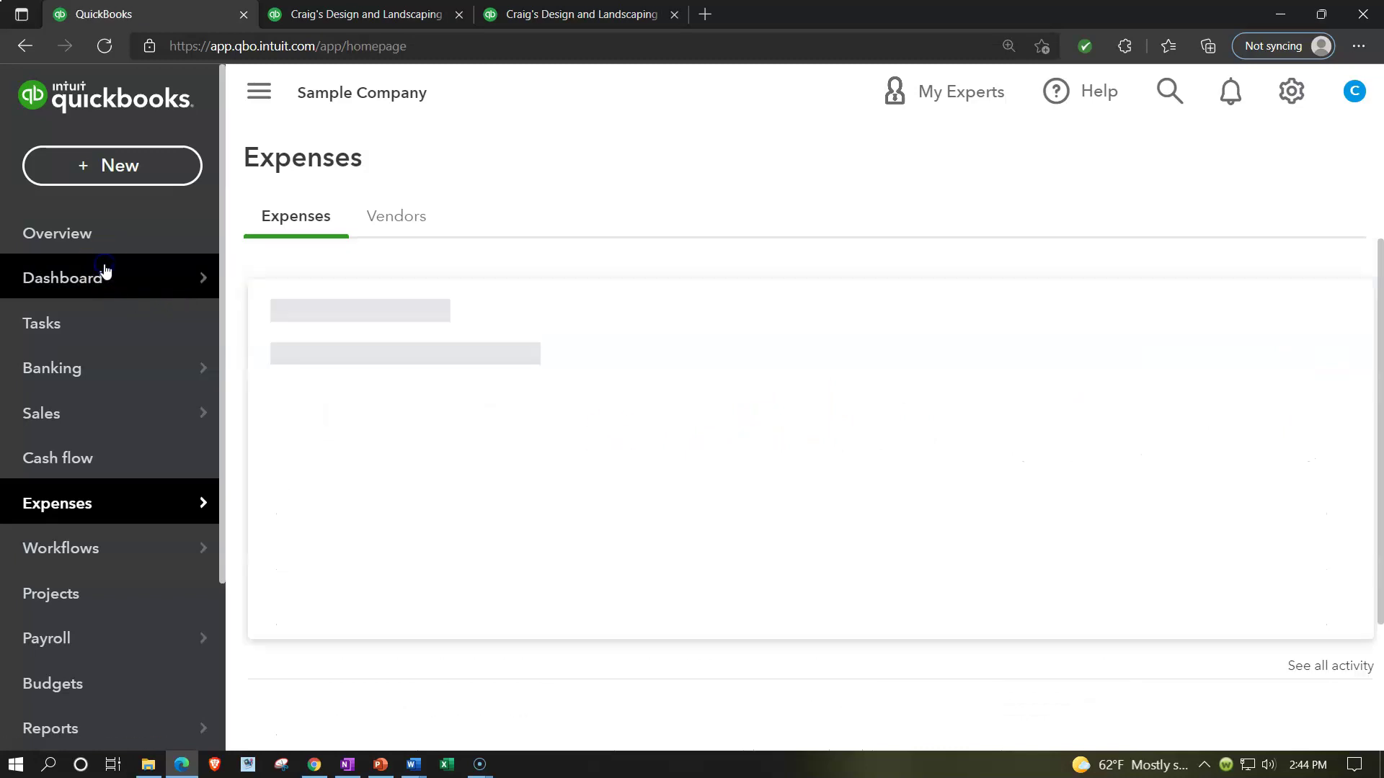
scroll(335, 403, "down", 2)
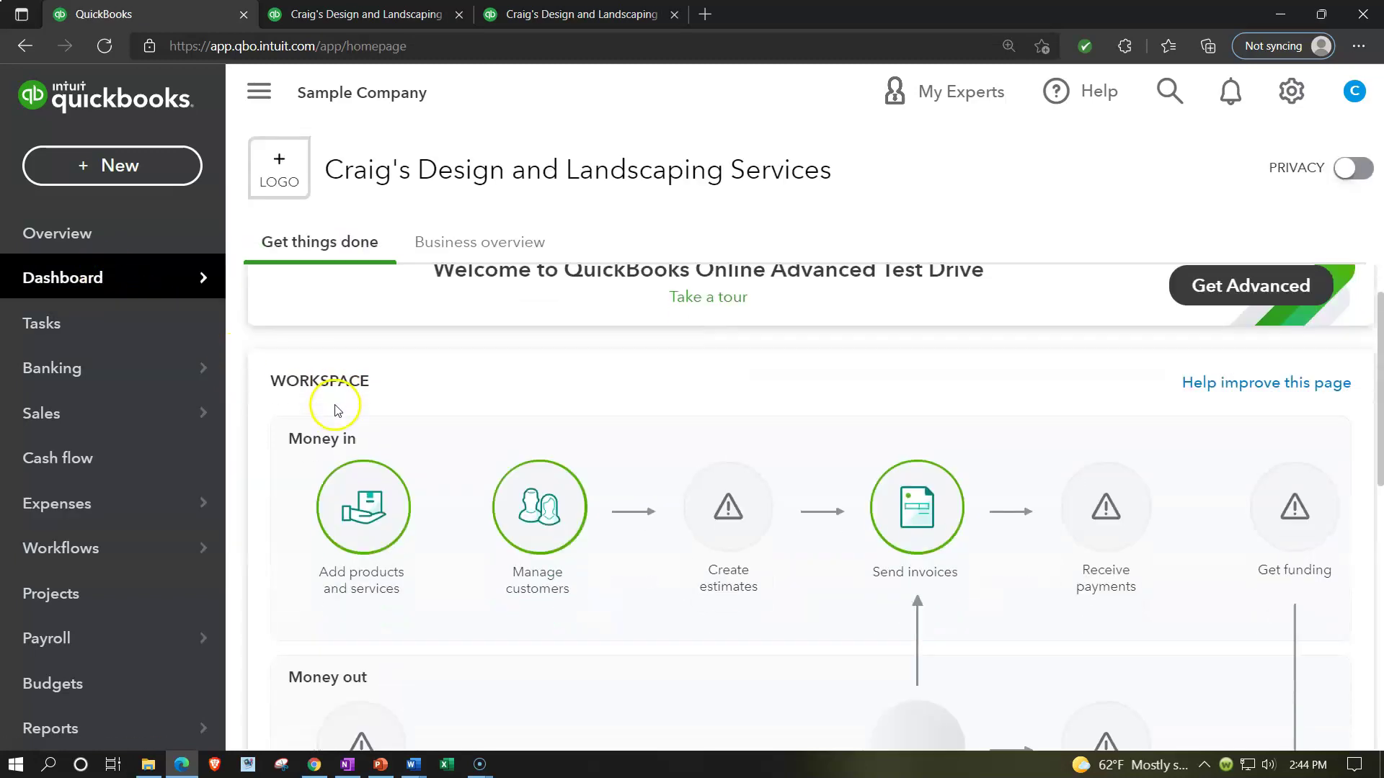
scroll(505, 635, "down", 1)
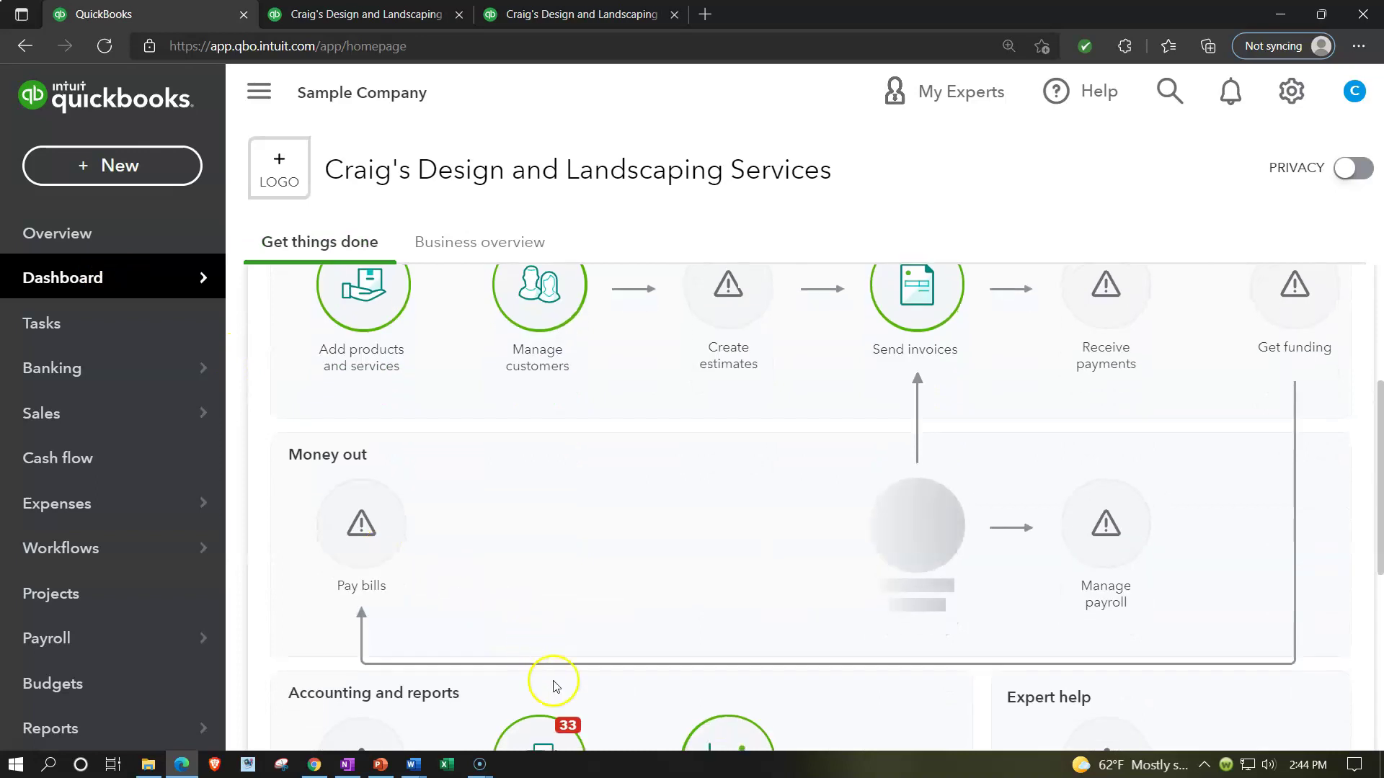
mouse_move(364, 569)
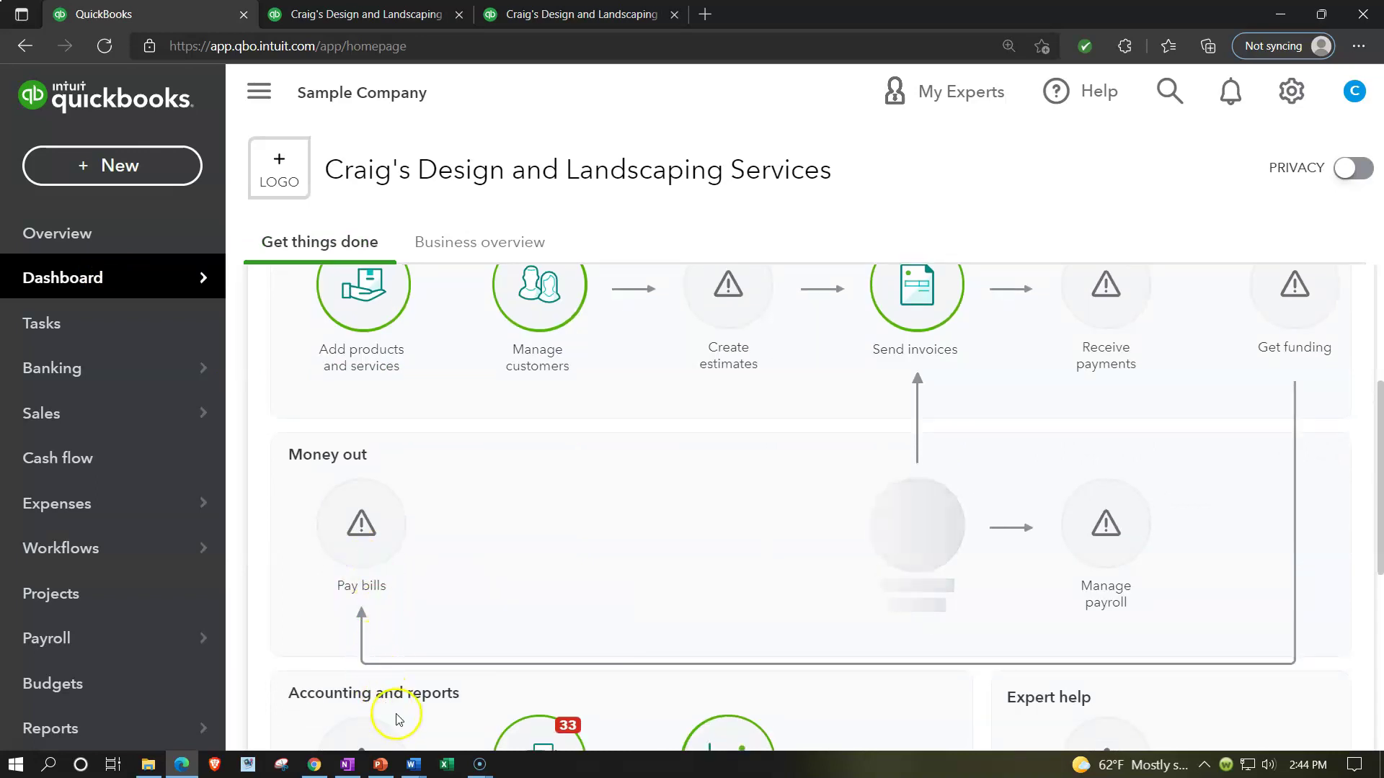
Switch to OneNote and compare the QuickBooks Online workspace with the desktop Home Page flow chart, especially the Vendors section.
left_click(353, 766)
scroll(391, 585, "down", 15)
left_click(228, 431)
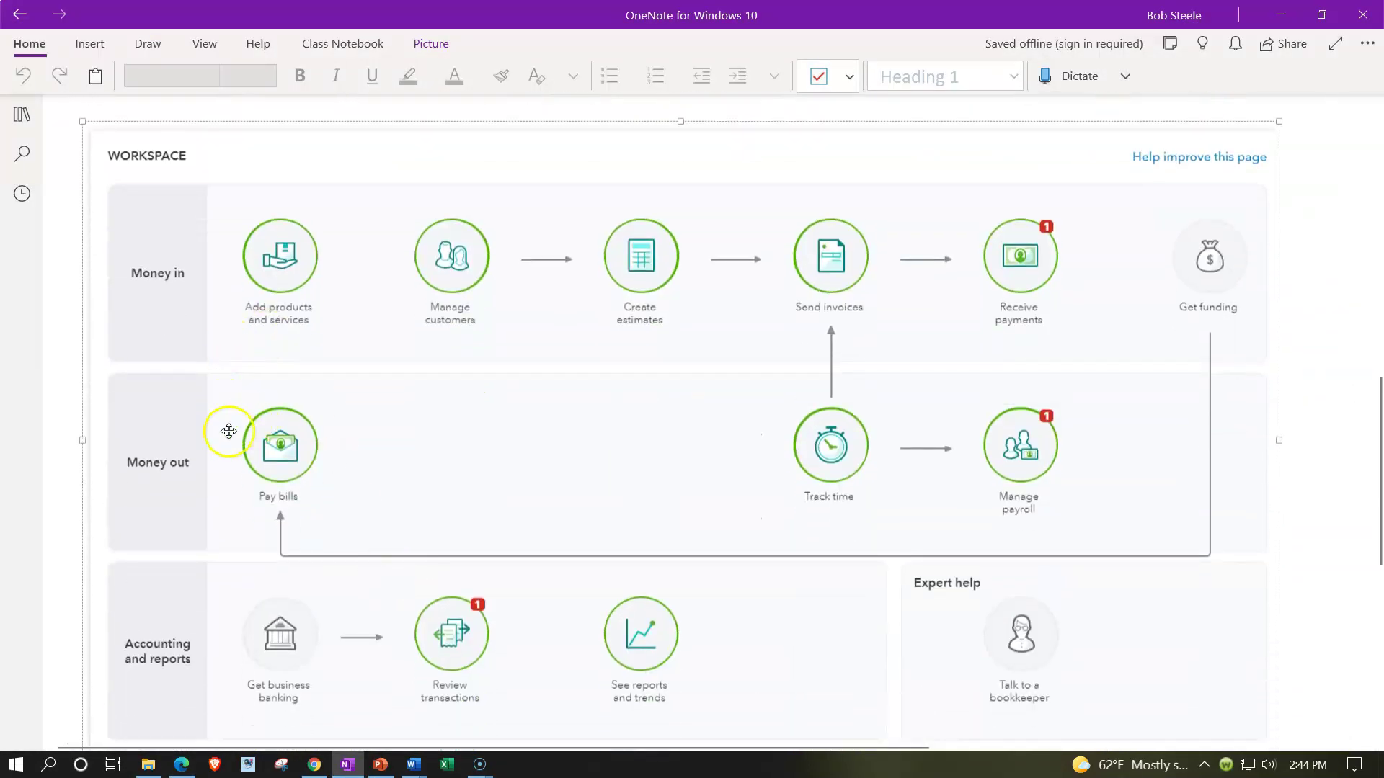
scroll(228, 431, "up", 10)
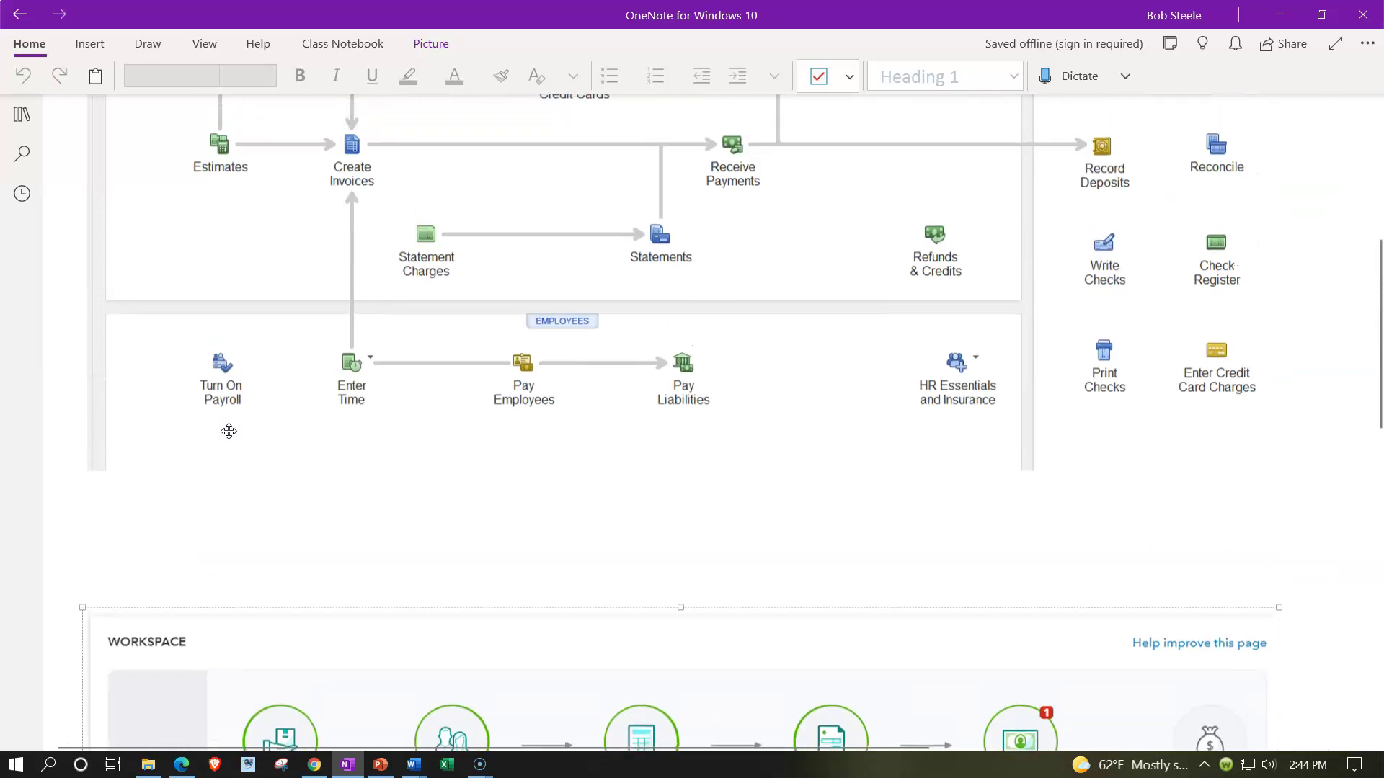
scroll(229, 431, "up", 1)
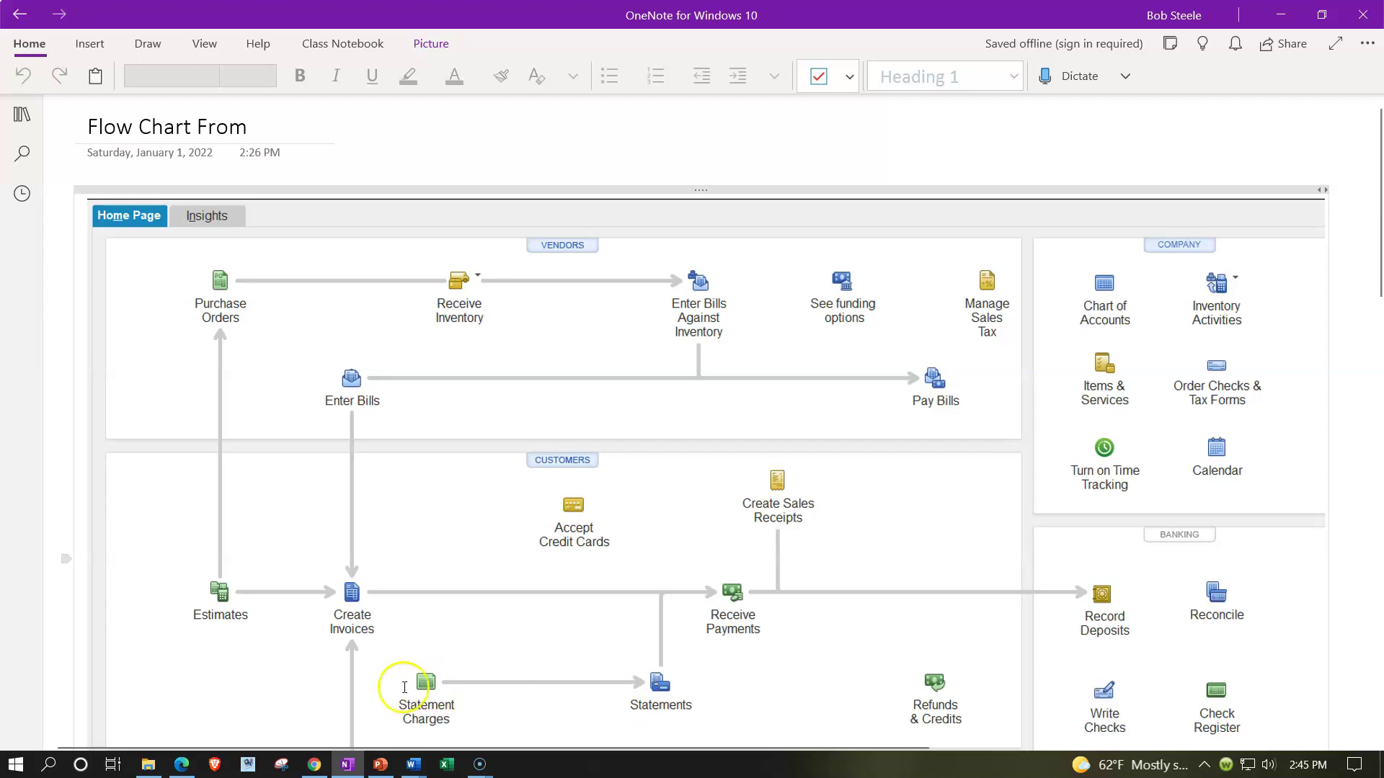
Switch back to QuickBooks Online and open the Accounts Payable (A/P) transaction report from the Balance Sheet.
left_click(348, 766)
left_click(416, 514)
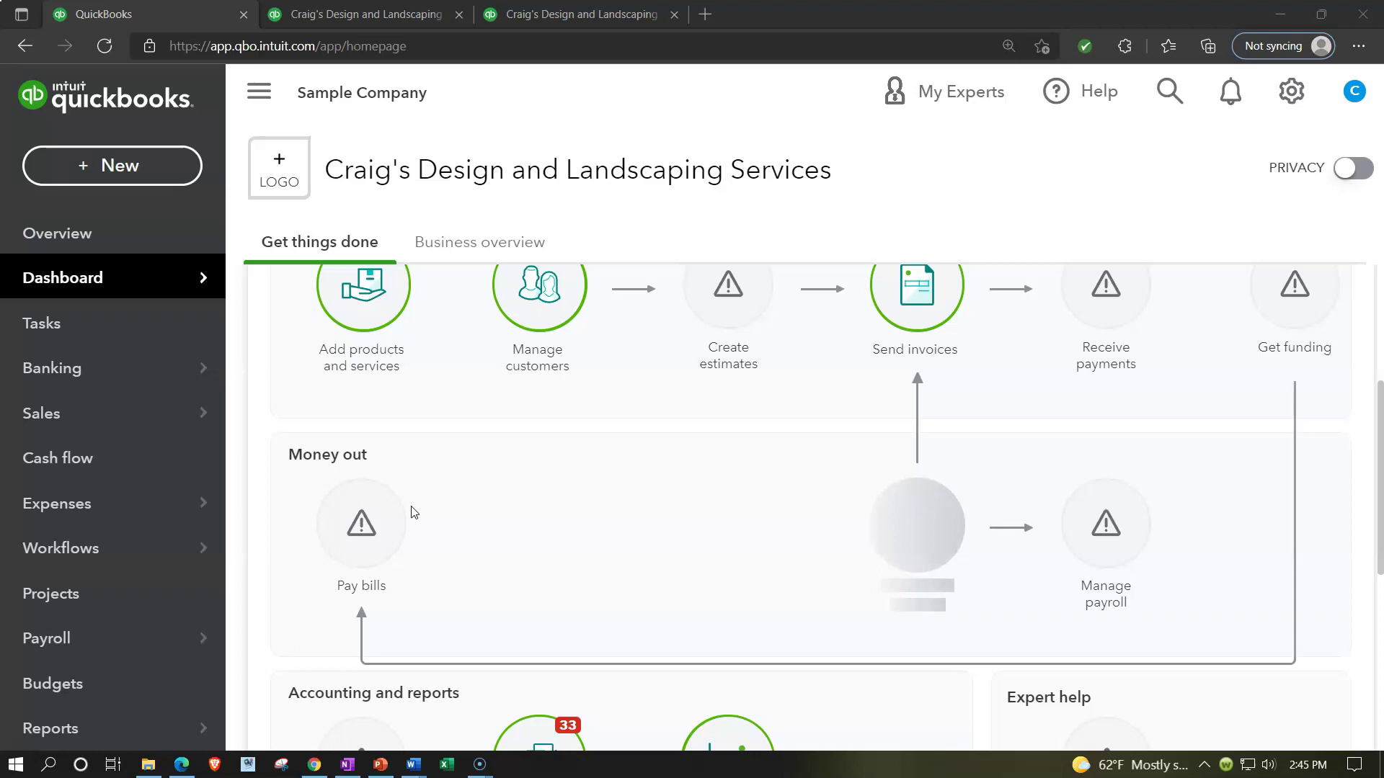
left_click(351, 16)
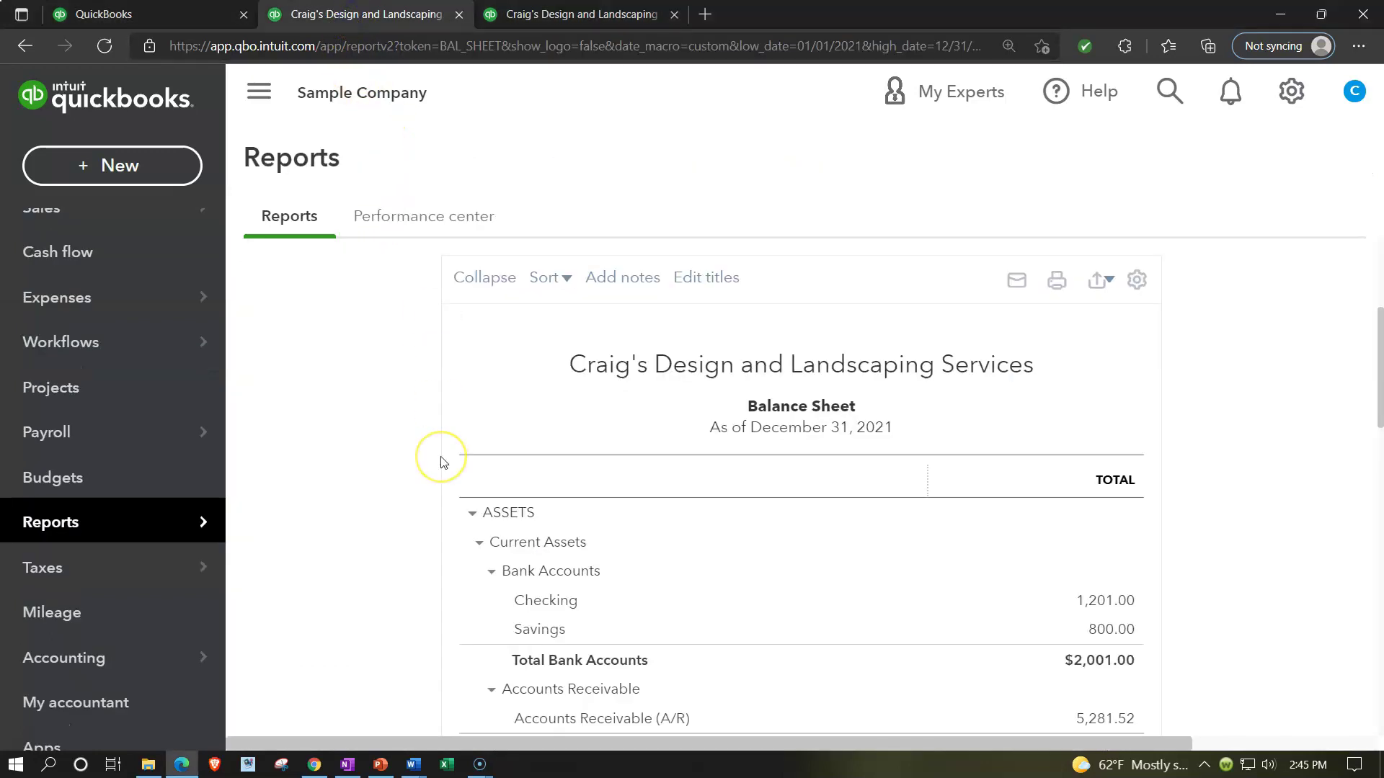
scroll(442, 462, "down", 5)
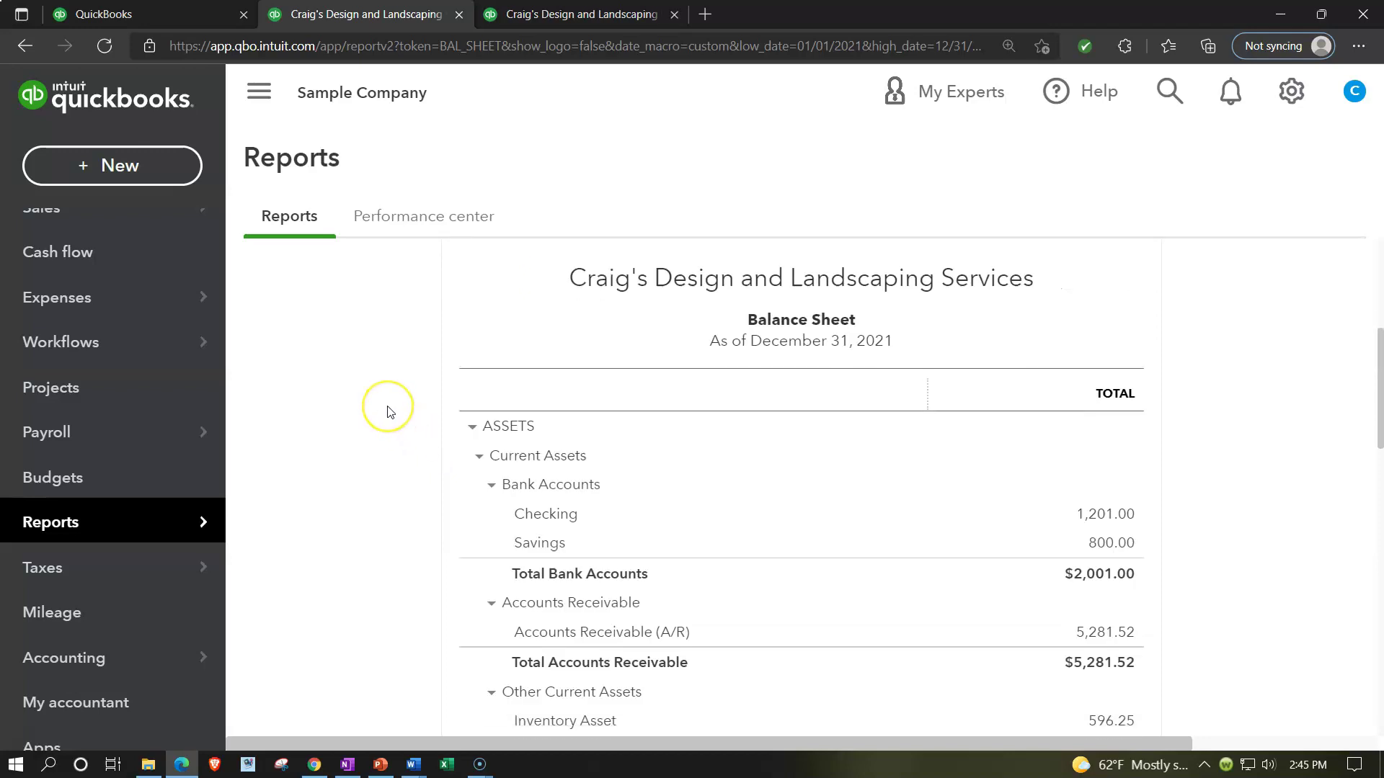
scroll(387, 412, "down", 6)
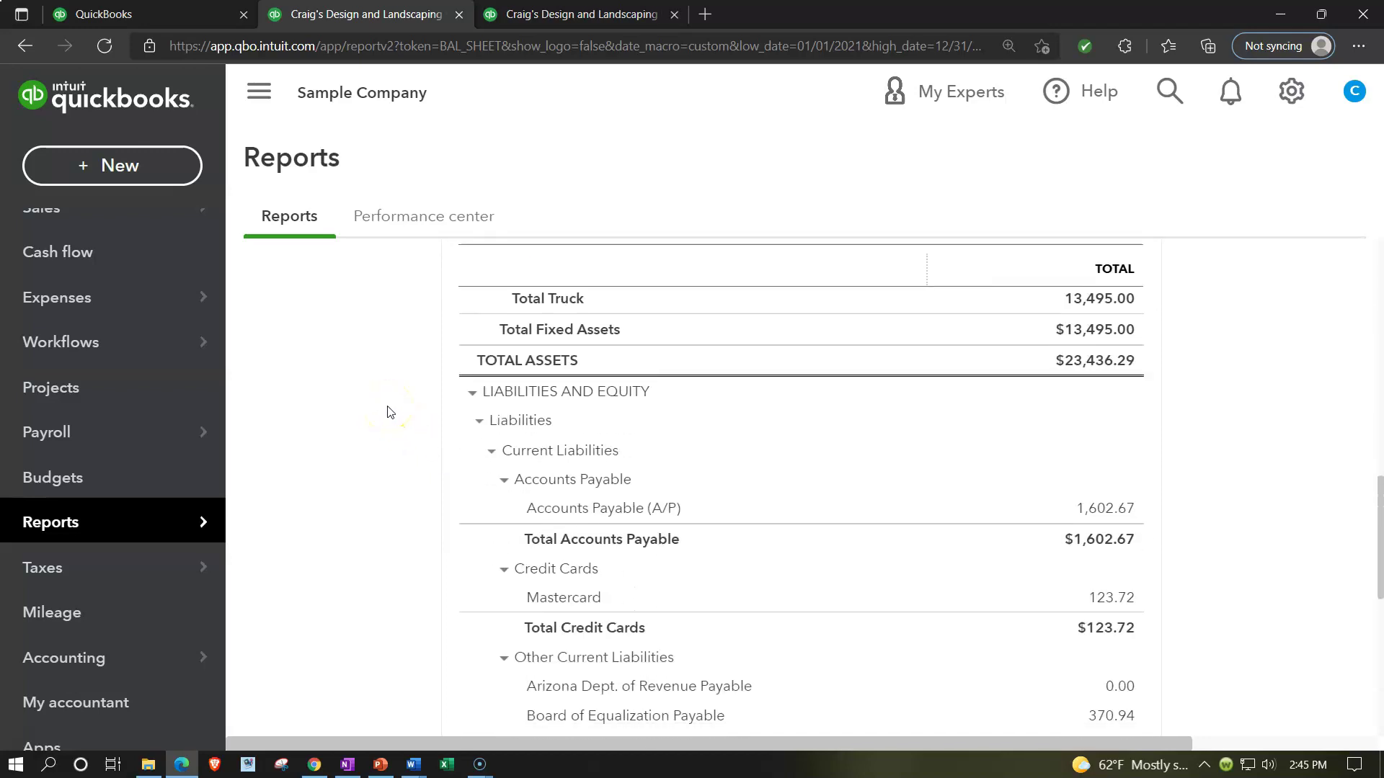
scroll(387, 412, "down", 1)
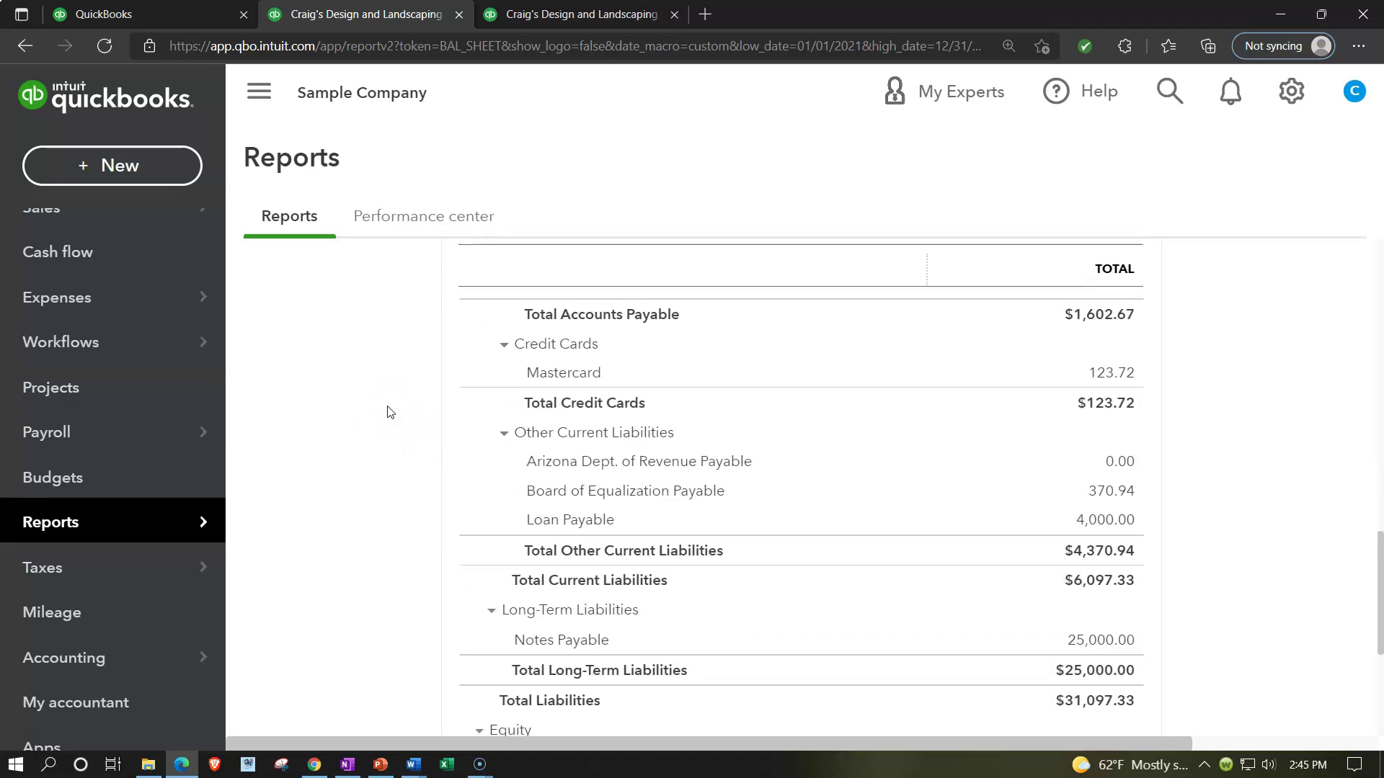
scroll(387, 412, "up", 3)
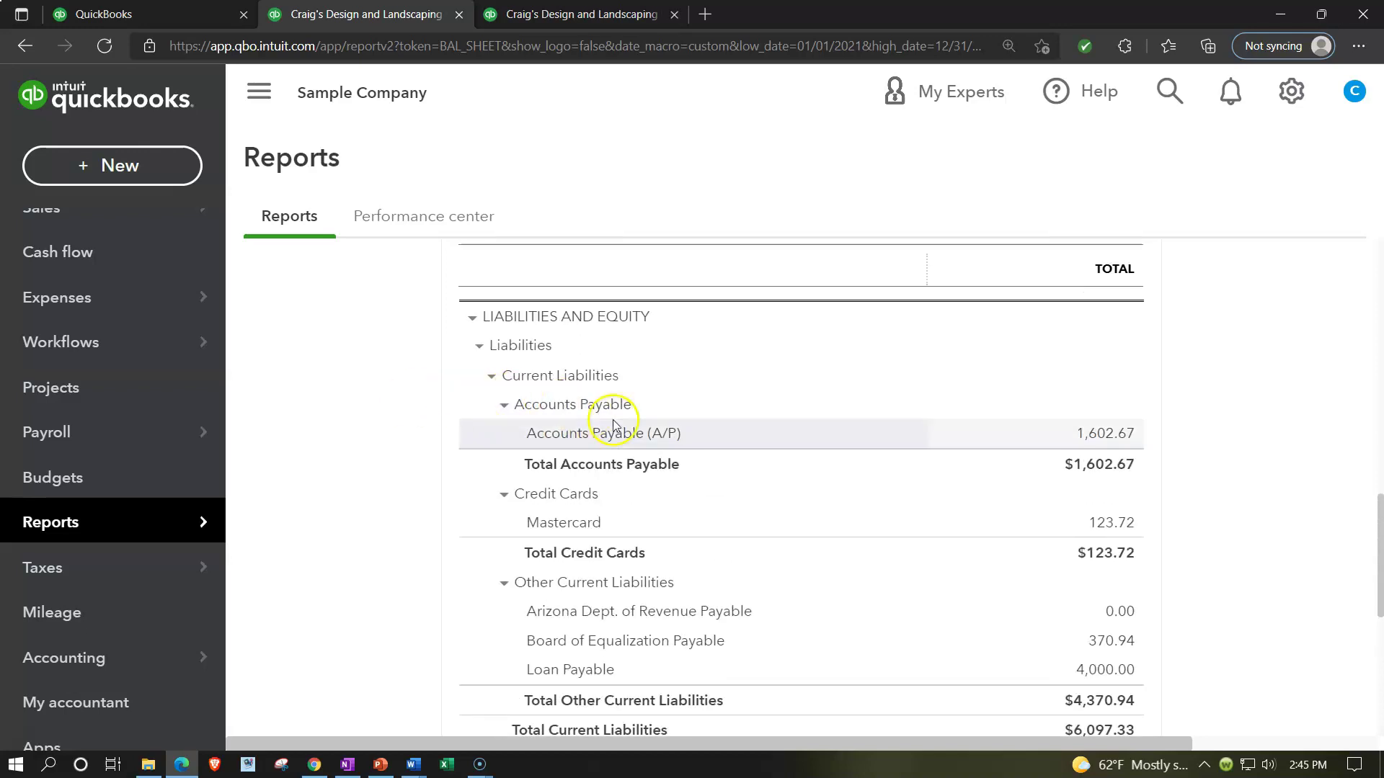
left_click(1125, 440)
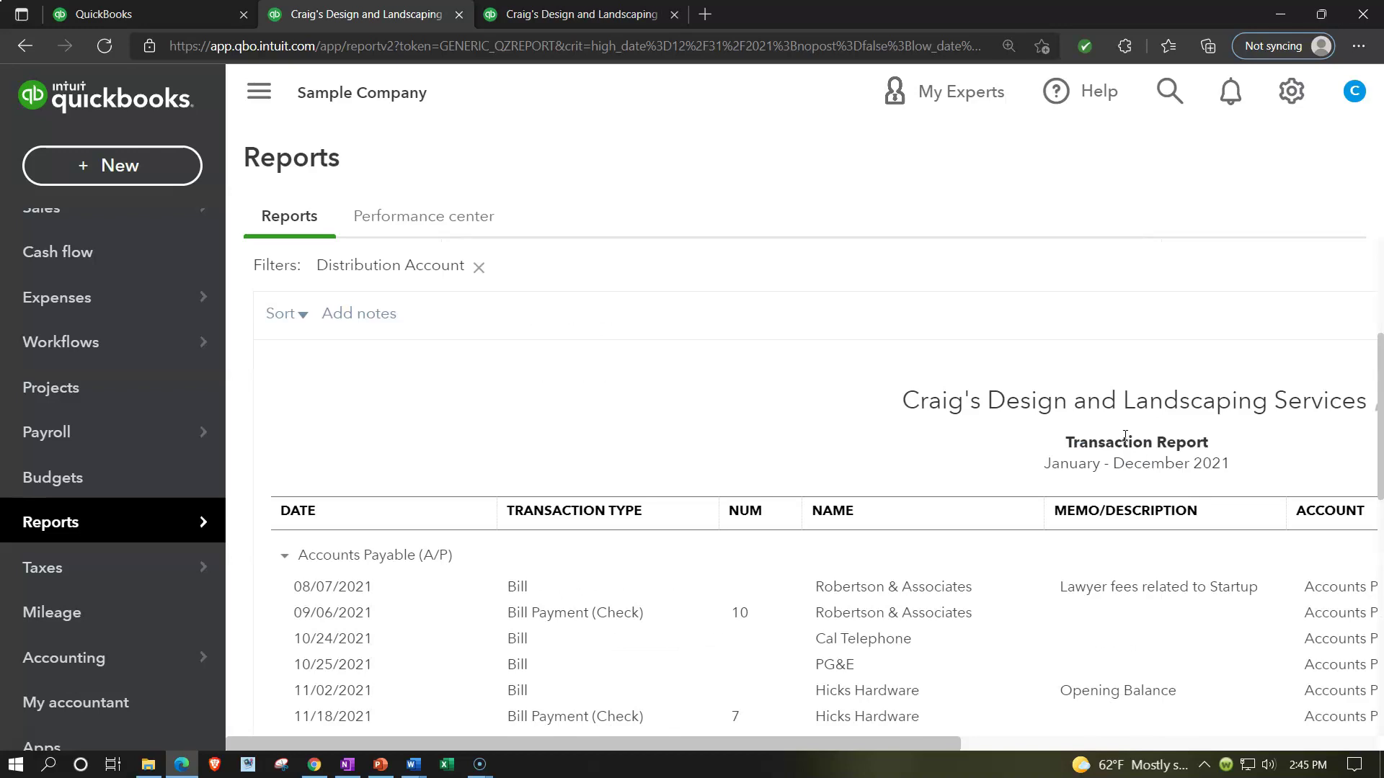
Hide the navigation sidebar and open the 08/07/2021 Robertson & Associates bill from the Transaction Report.
scroll(1009, 469, "down", 1)
left_click(259, 92)
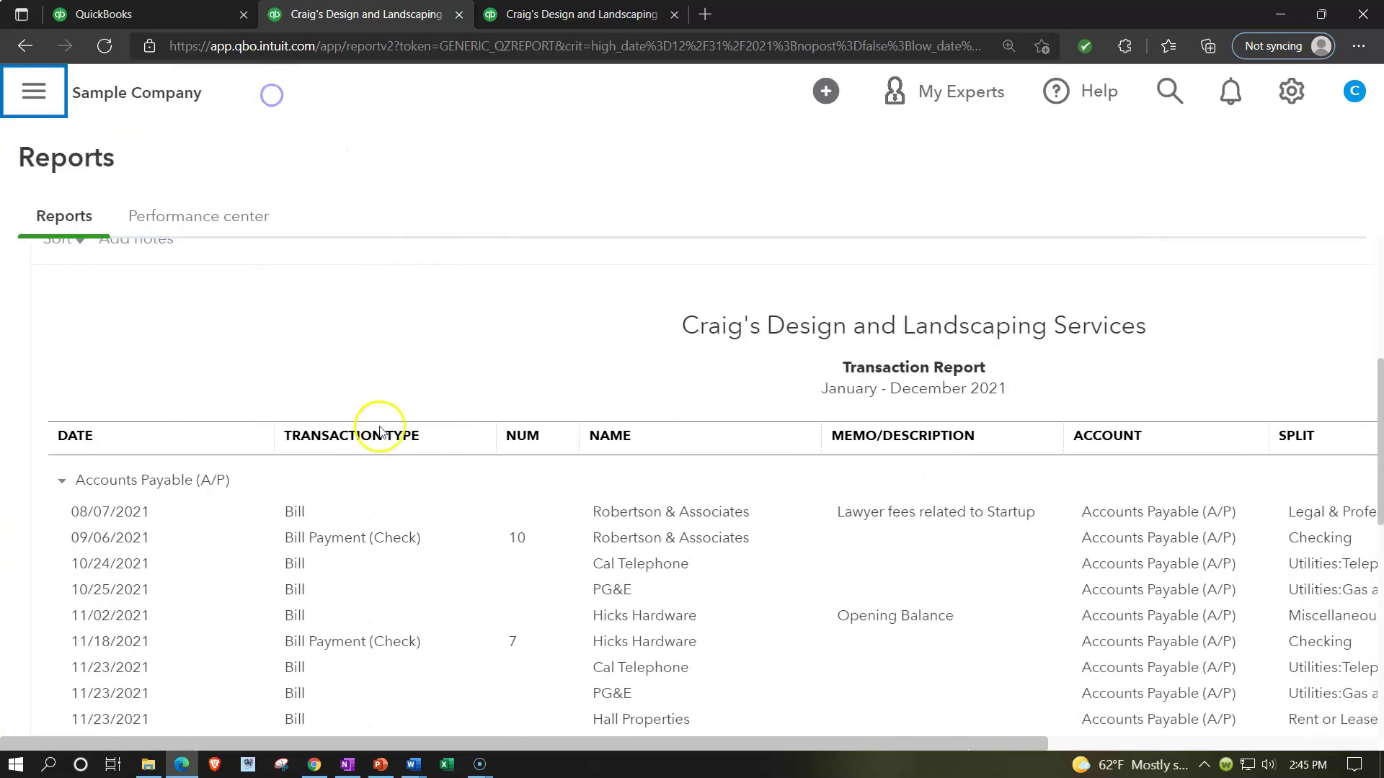
key("ctrl+minus")
key("ctrl+minus")
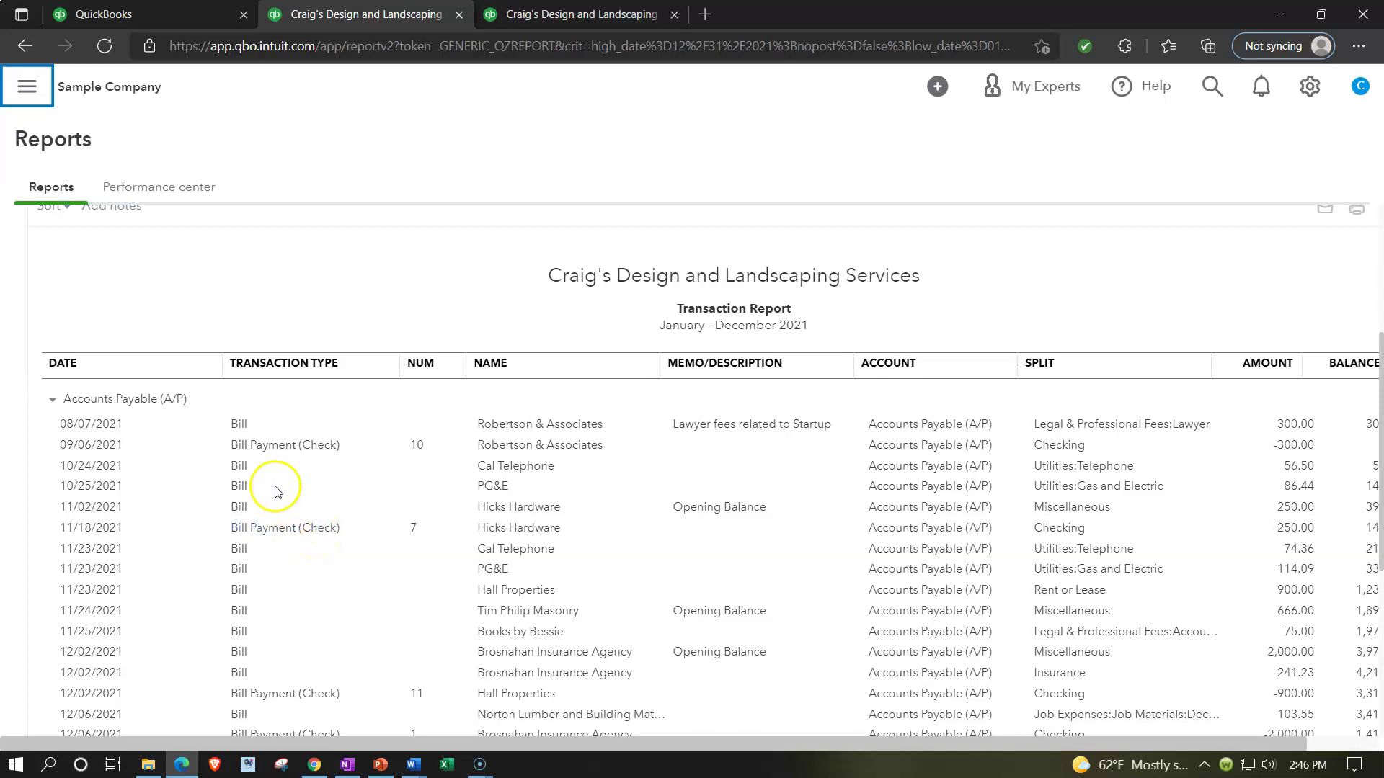
left_click(239, 427)
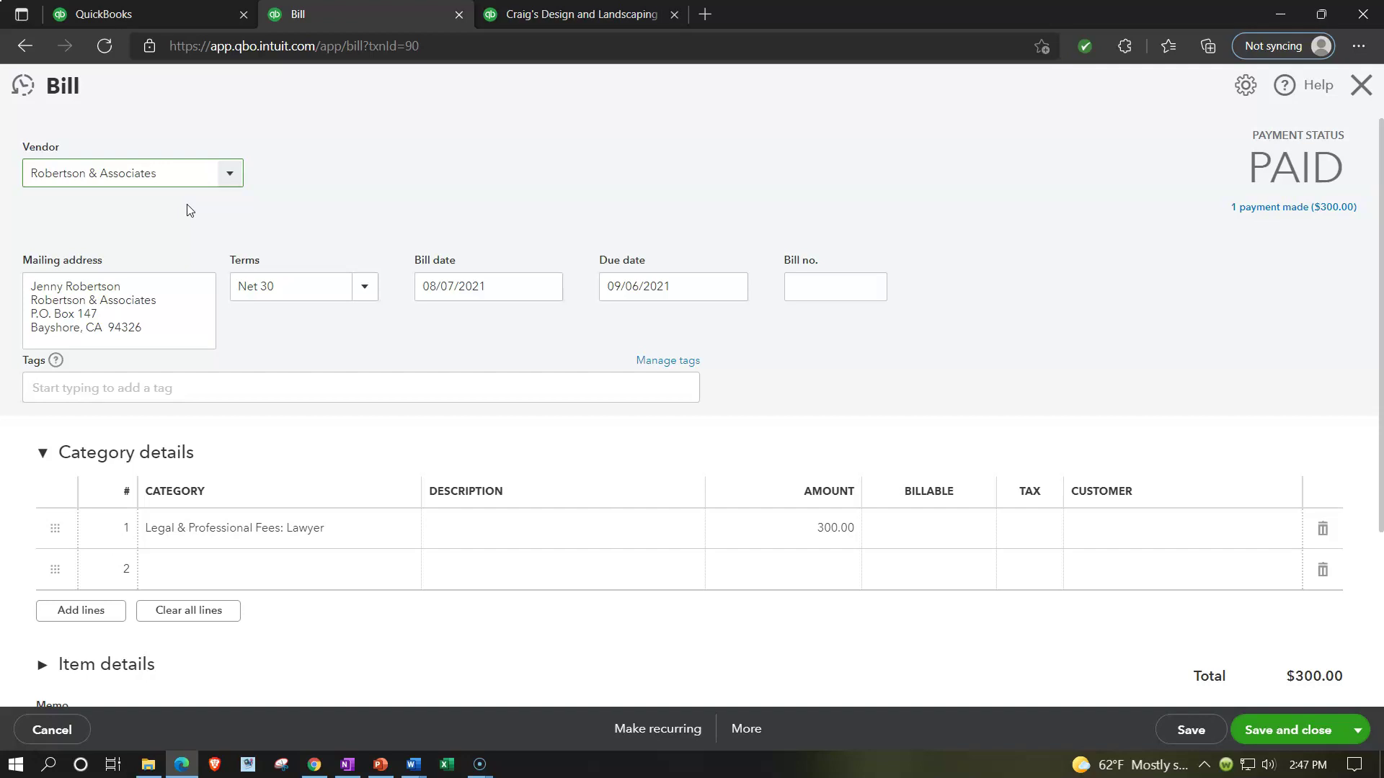
Review the bill's mailing address, terms, bill date and due date fields.
left_click(184, 331)
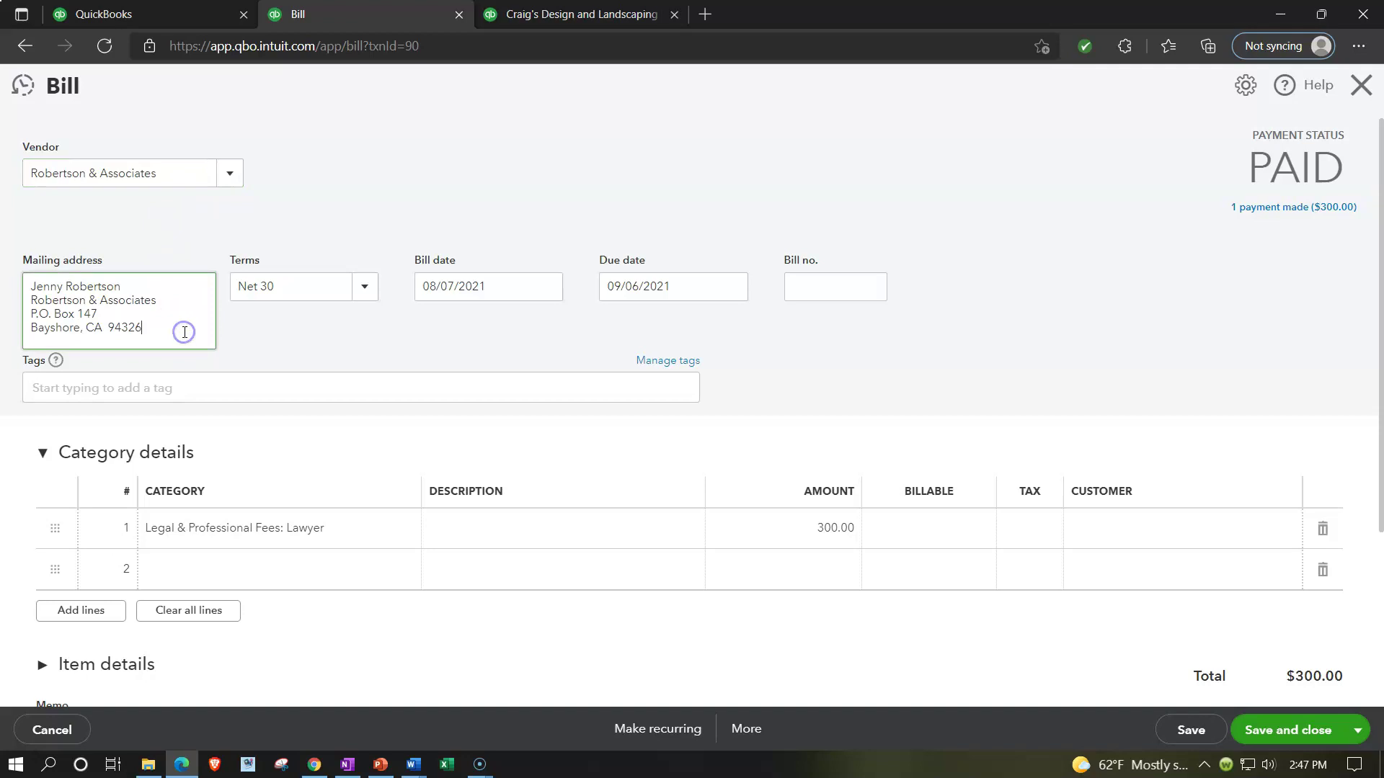
key("Tab")
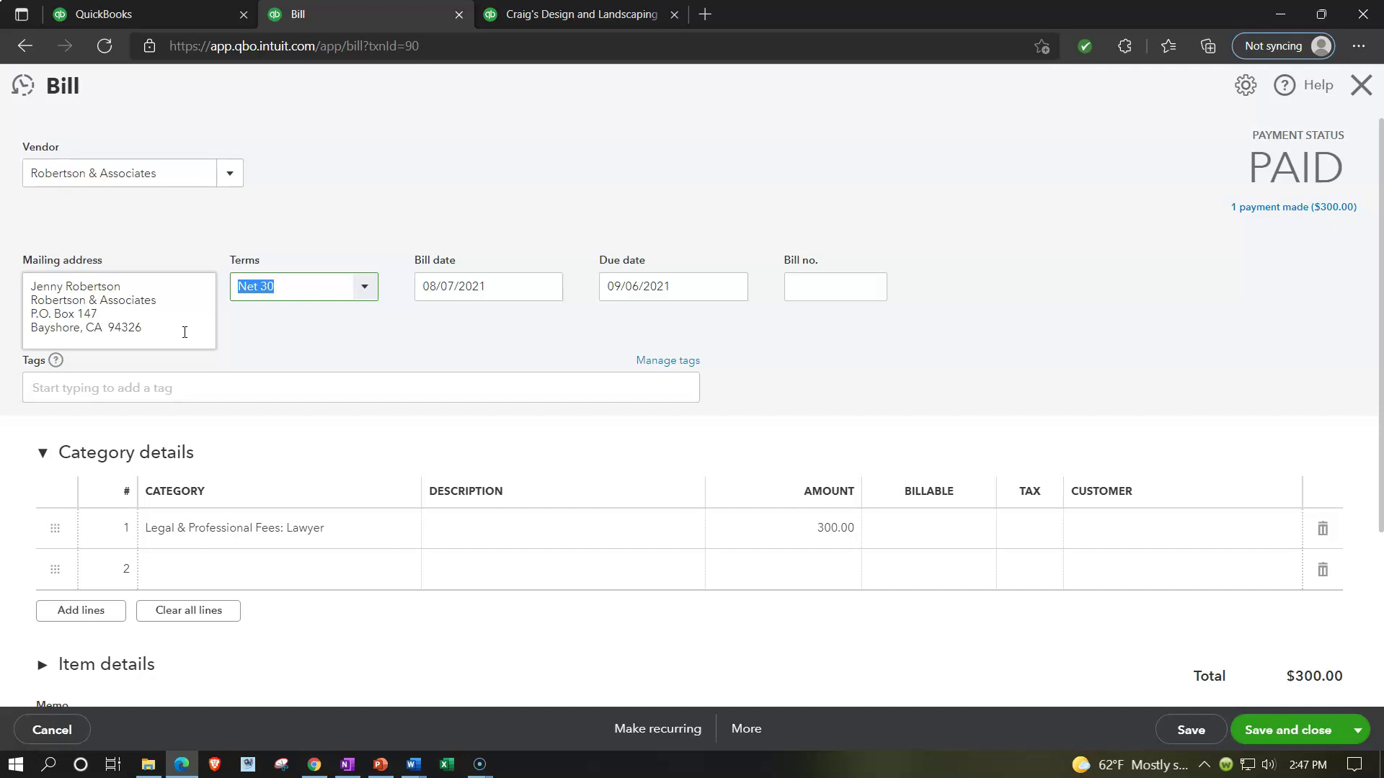
key("Tab")
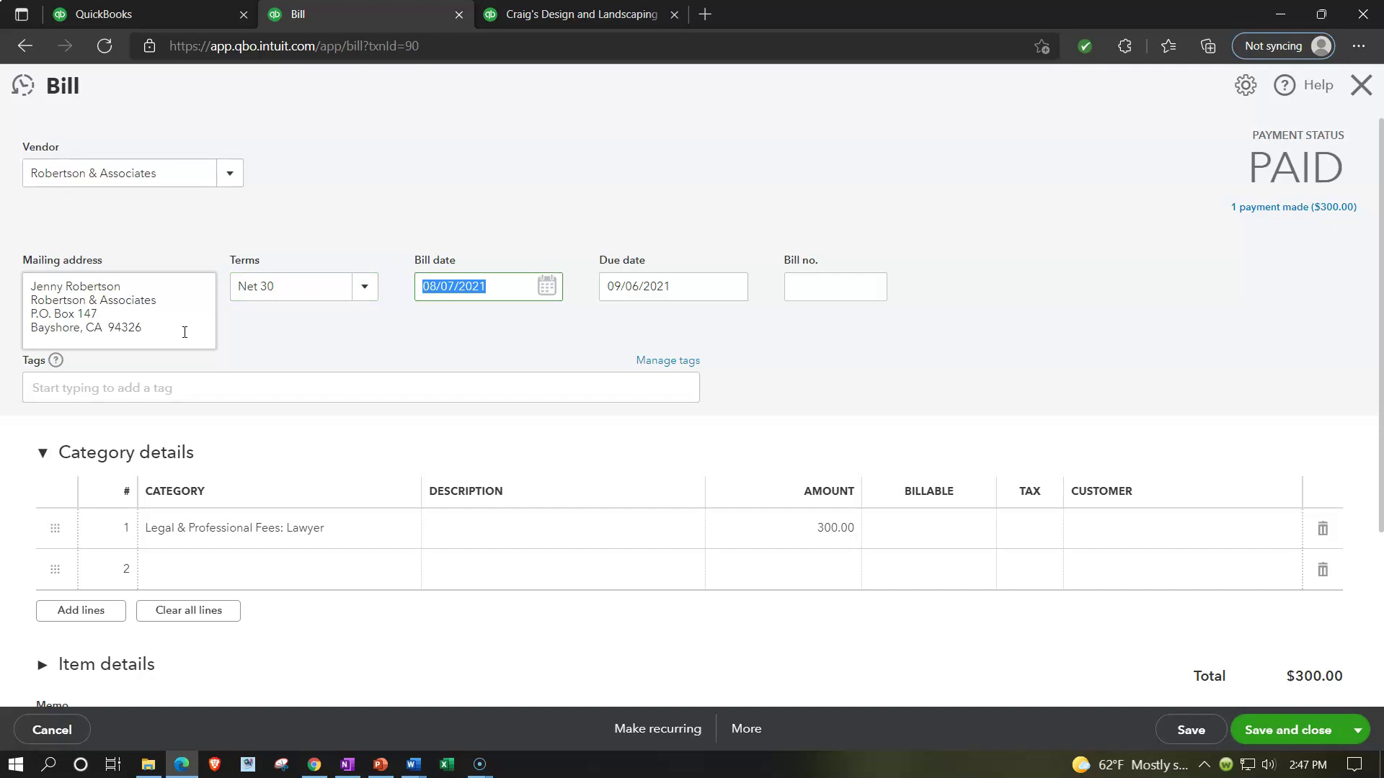
key("Tab")
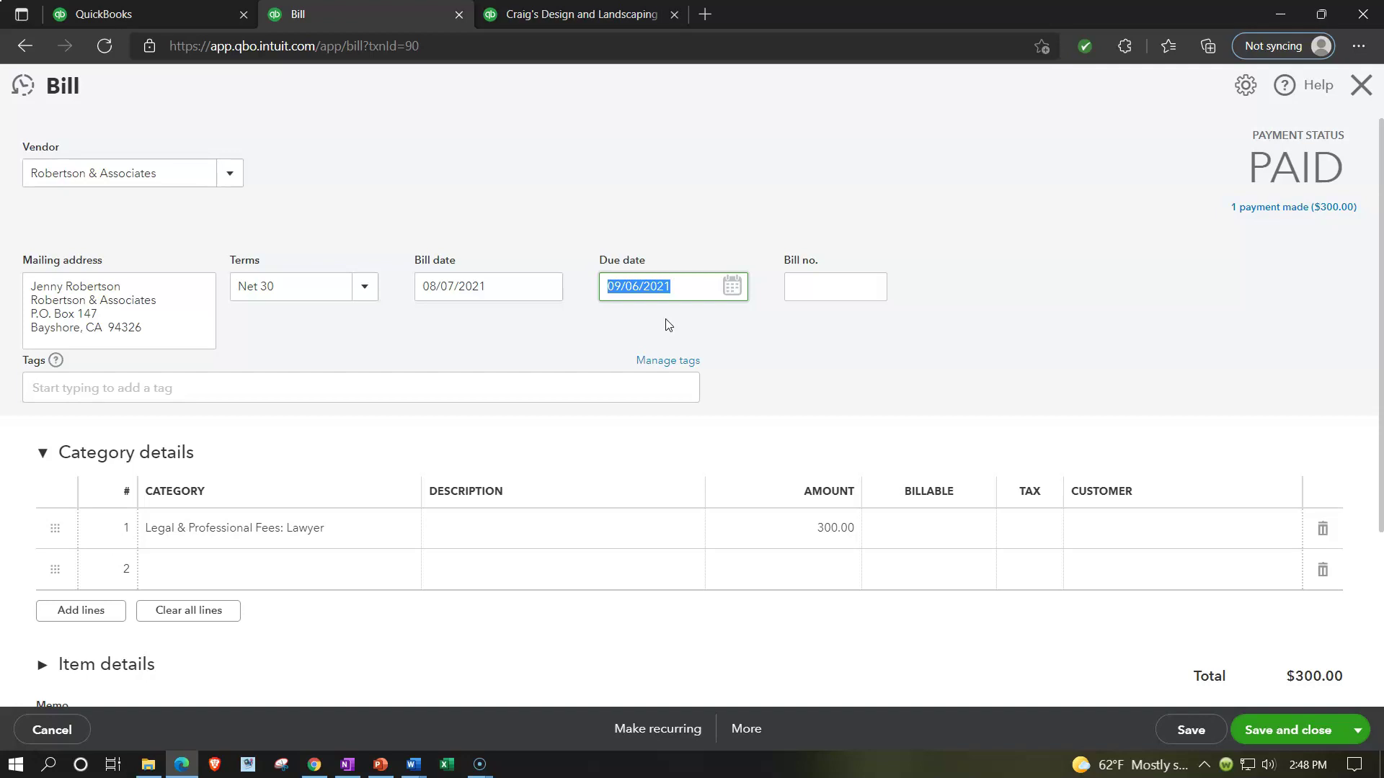
left_click(666, 324)
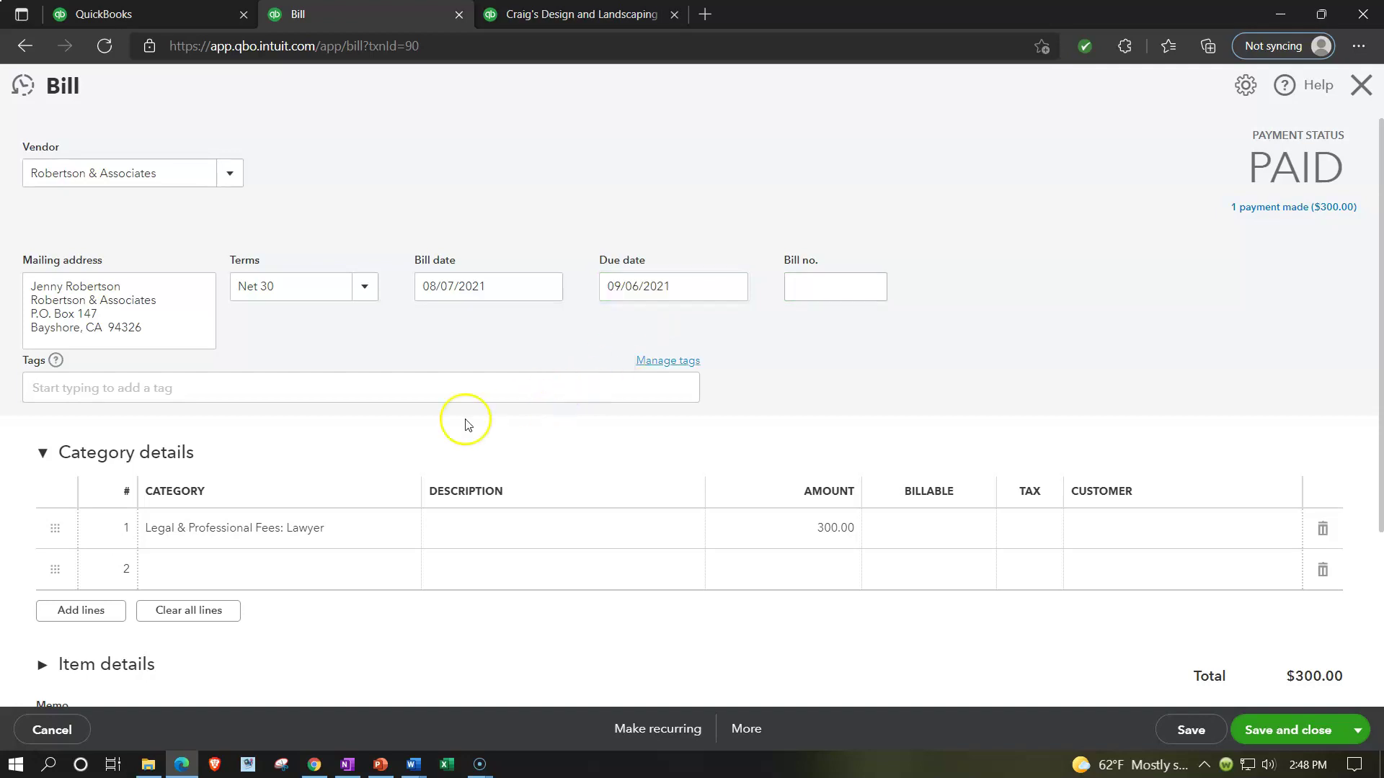
Collapse and re-expand the bill's Category details section.
scroll(229, 480, "down", 1)
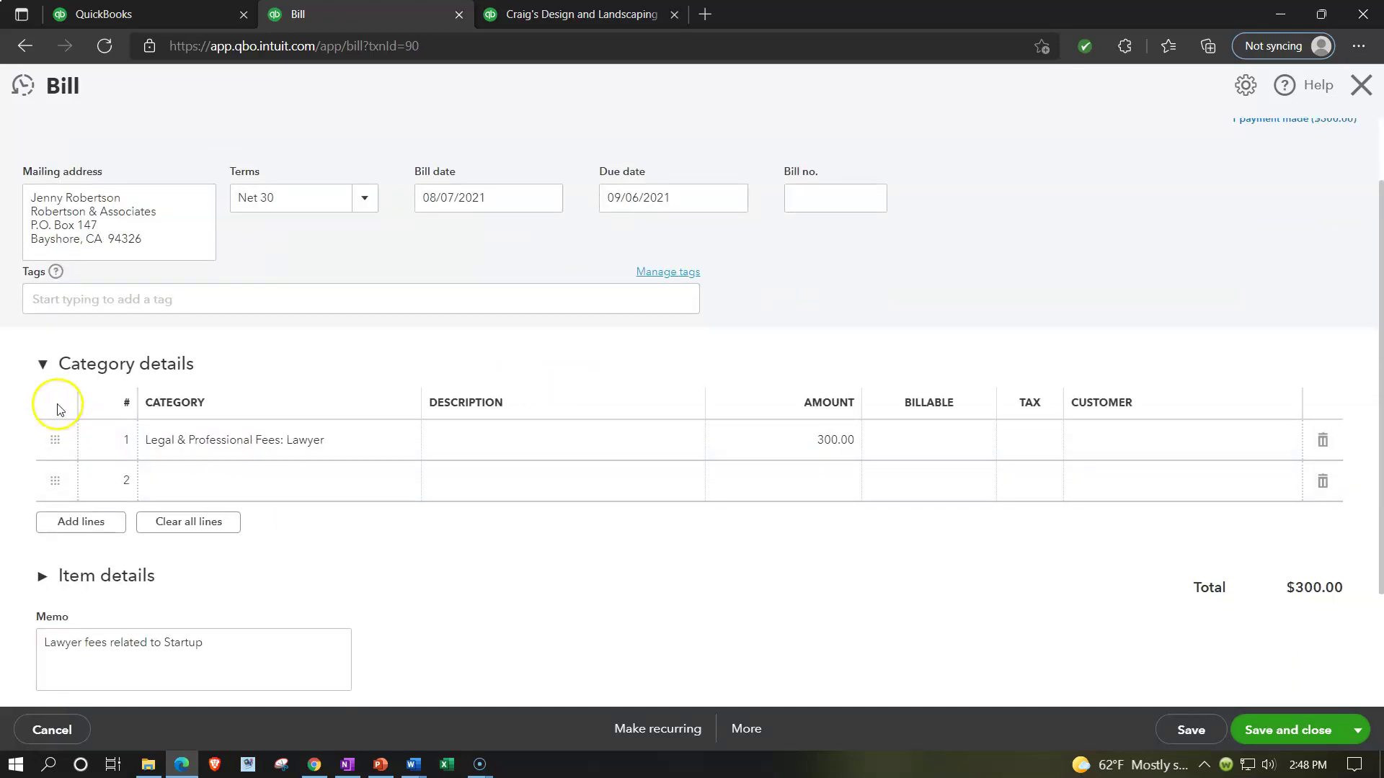
left_click(43, 367)
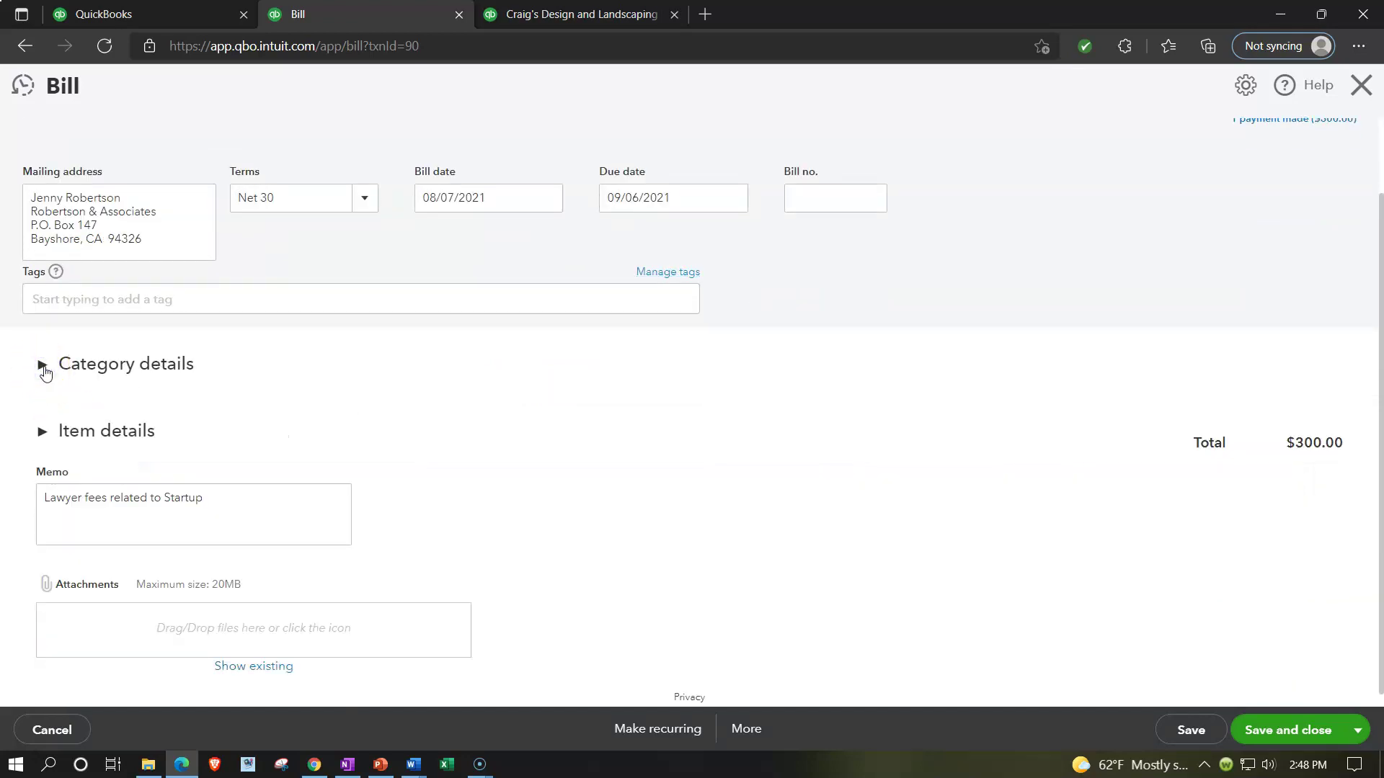
left_click(38, 364)
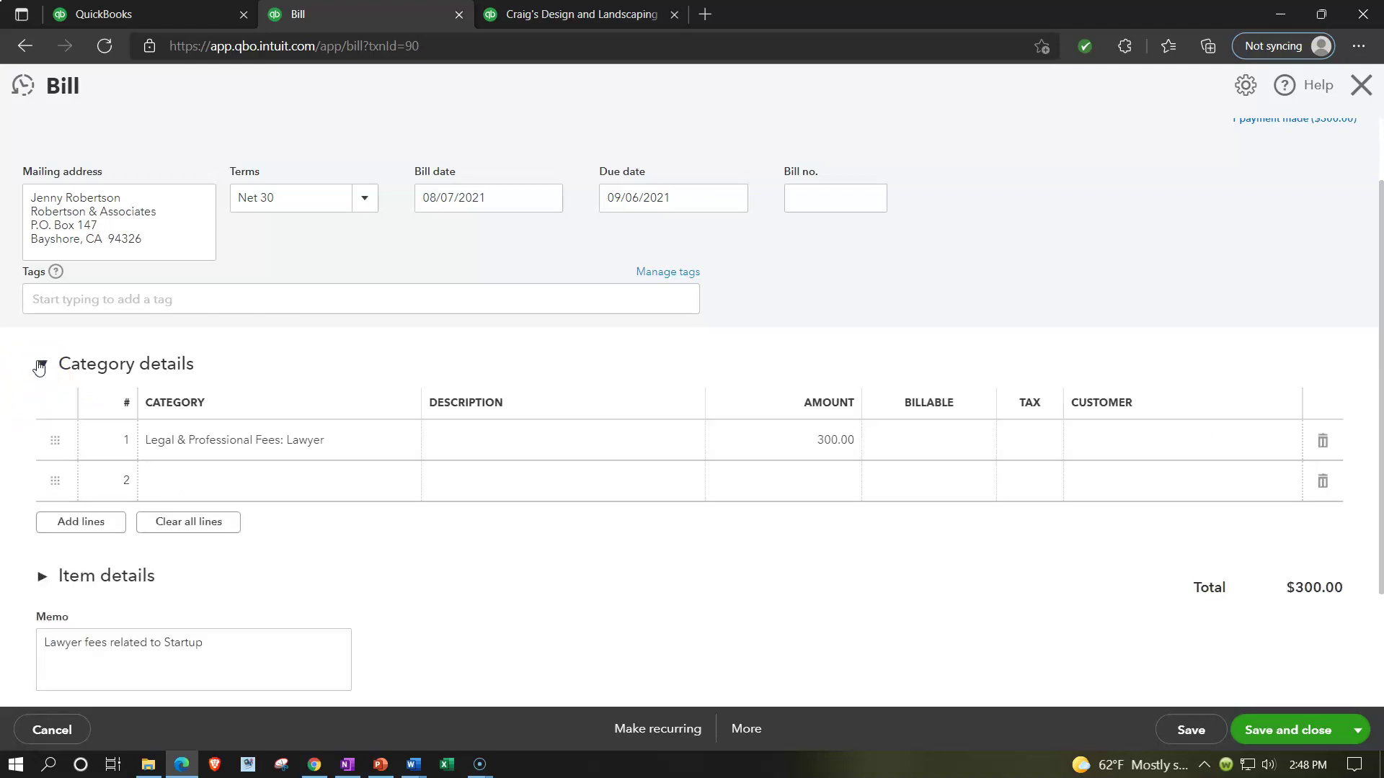
Browse the expense accounts available as the category of the bill's first line, around Legal & Professional Fees.
left_click(238, 443)
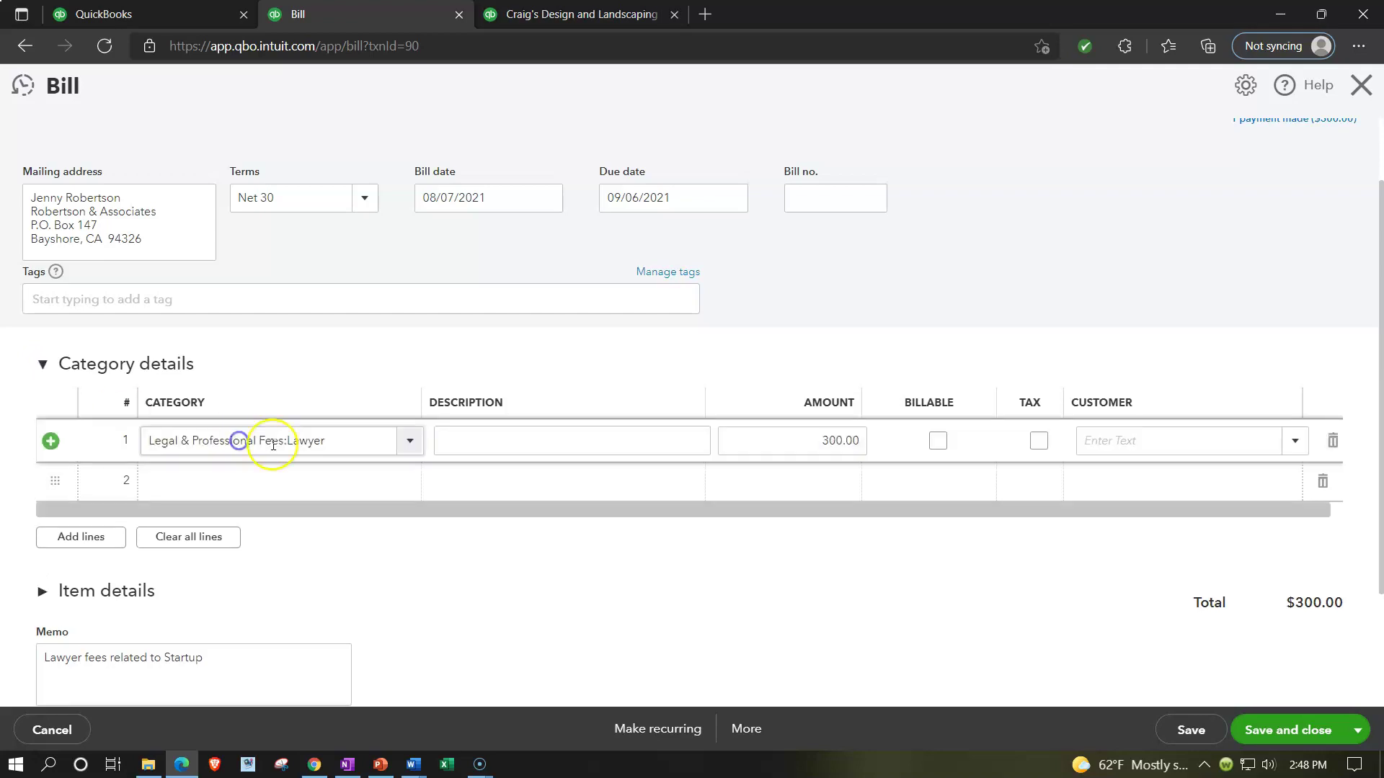
left_click(405, 447)
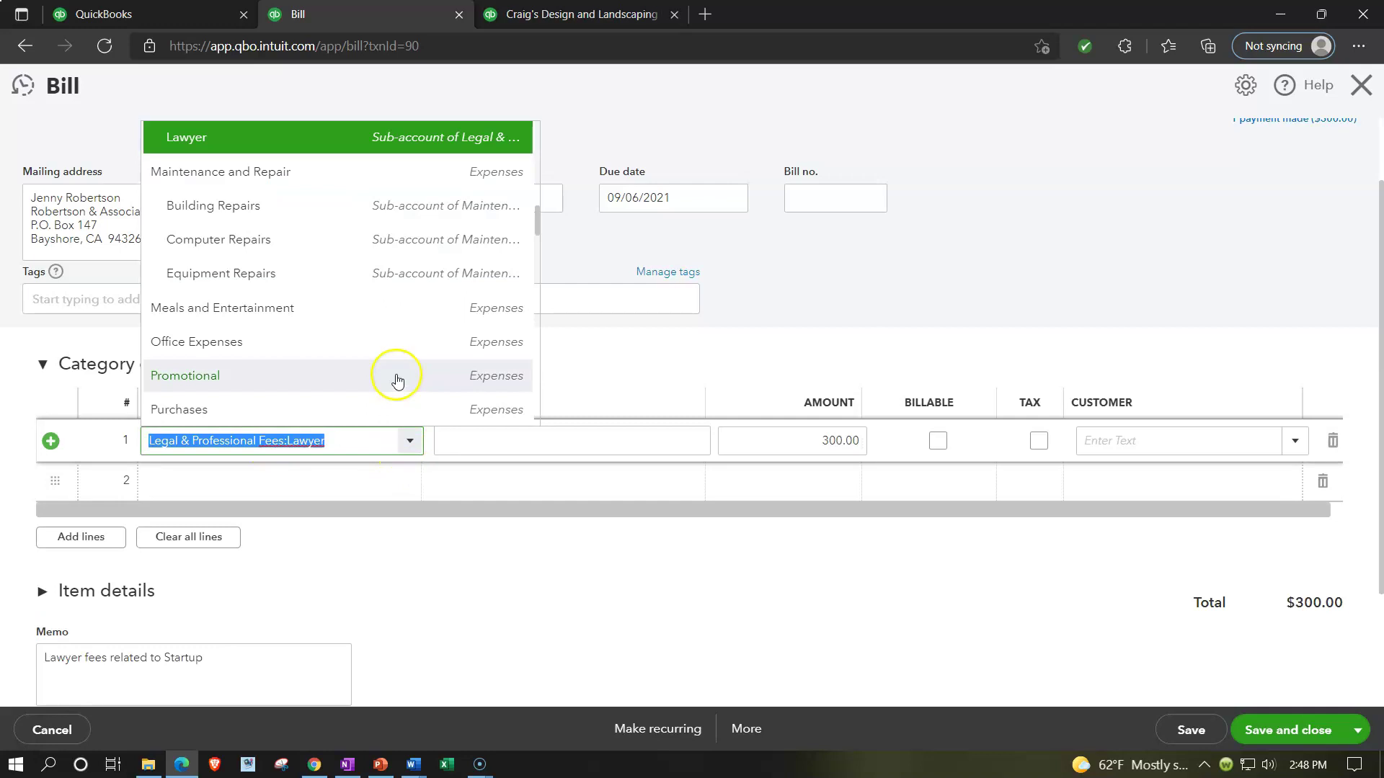
scroll(395, 377, "up", 2)
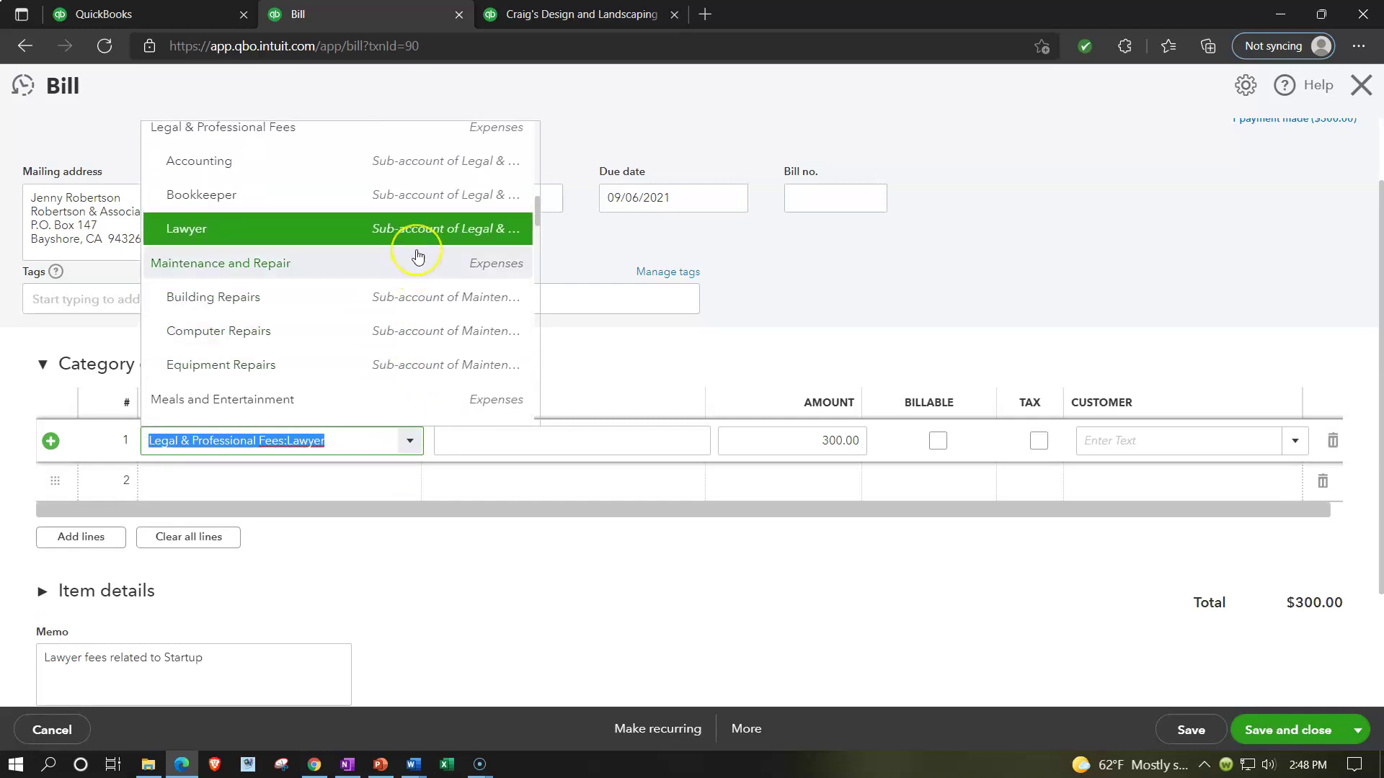
scroll(417, 257, "up", 1)
left_click(453, 180)
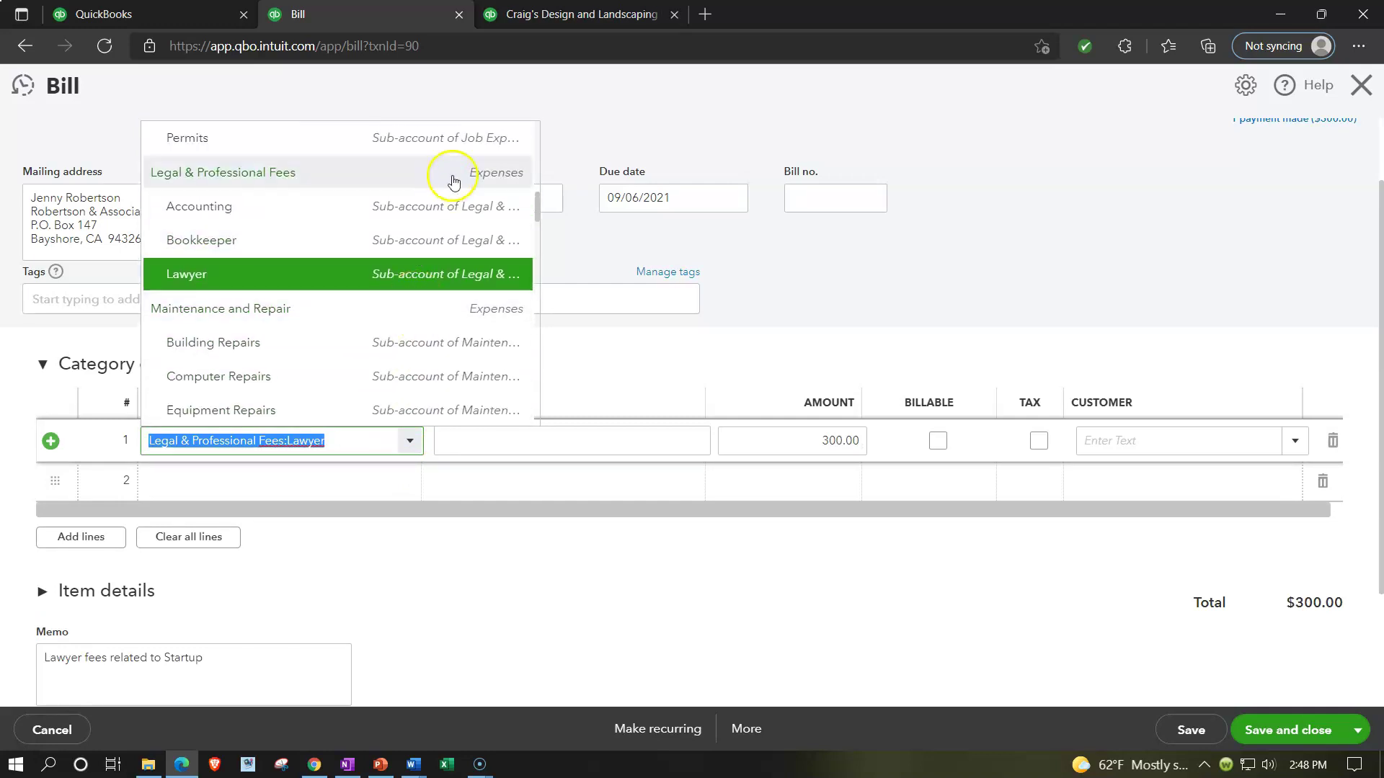
left_click(412, 443)
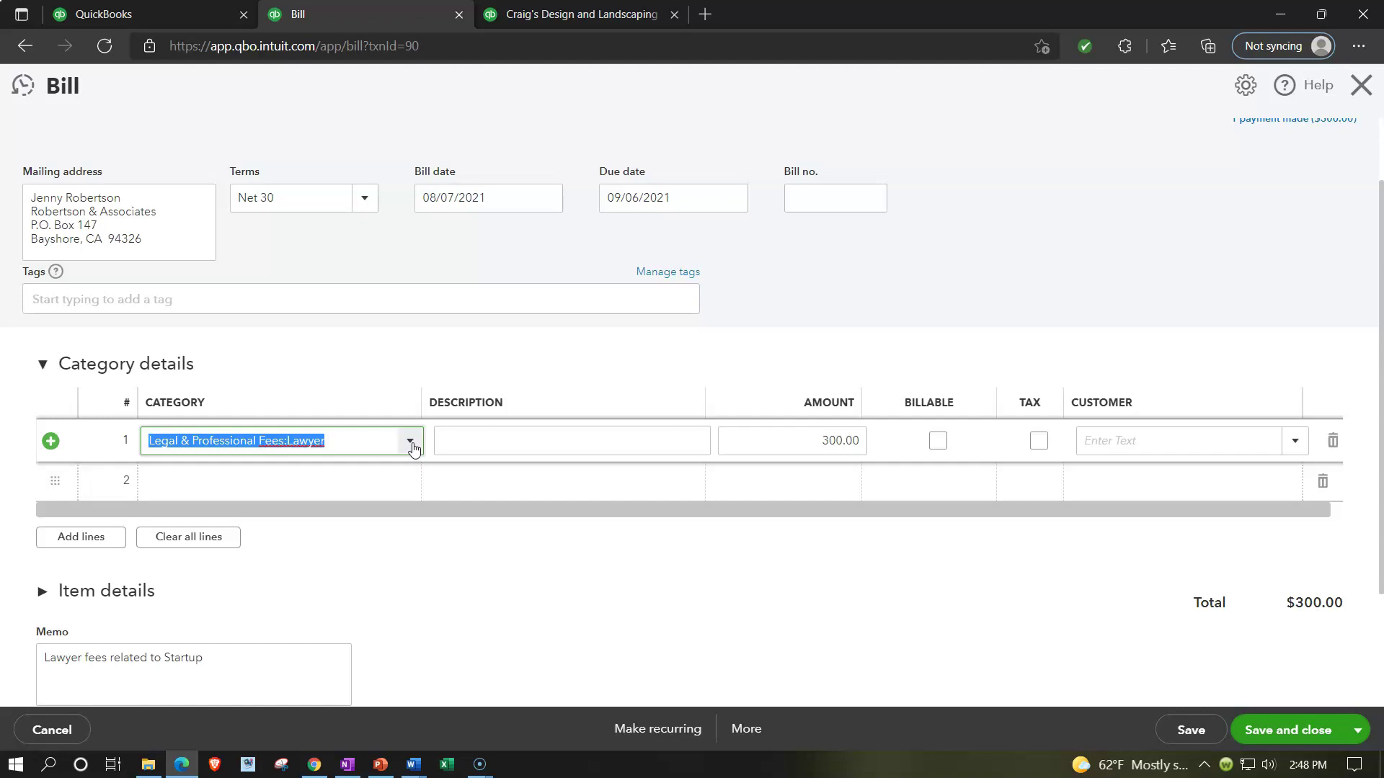
Expand the bill's Item details section and review its product/service lines below the category lines.
left_click(450, 574)
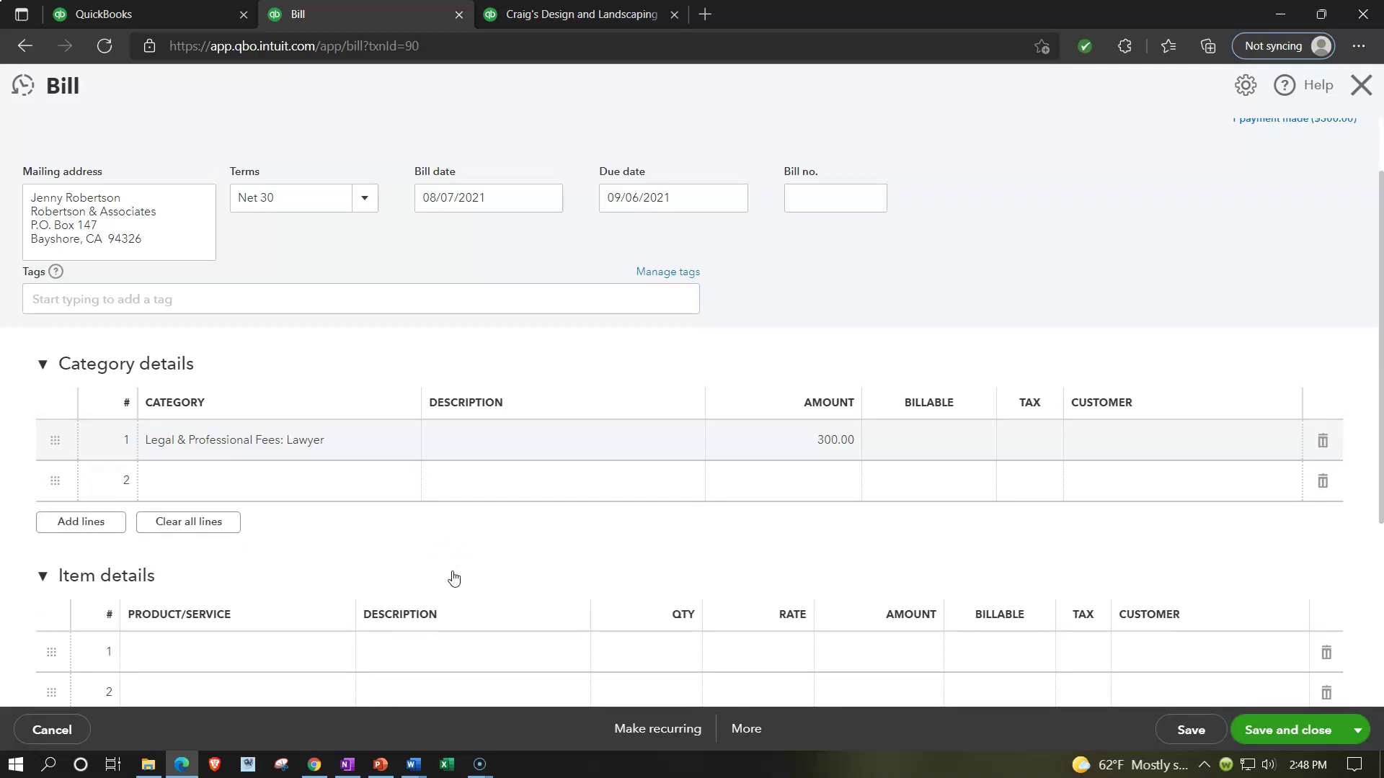
left_click(319, 437)
scroll(303, 429, "down", 1)
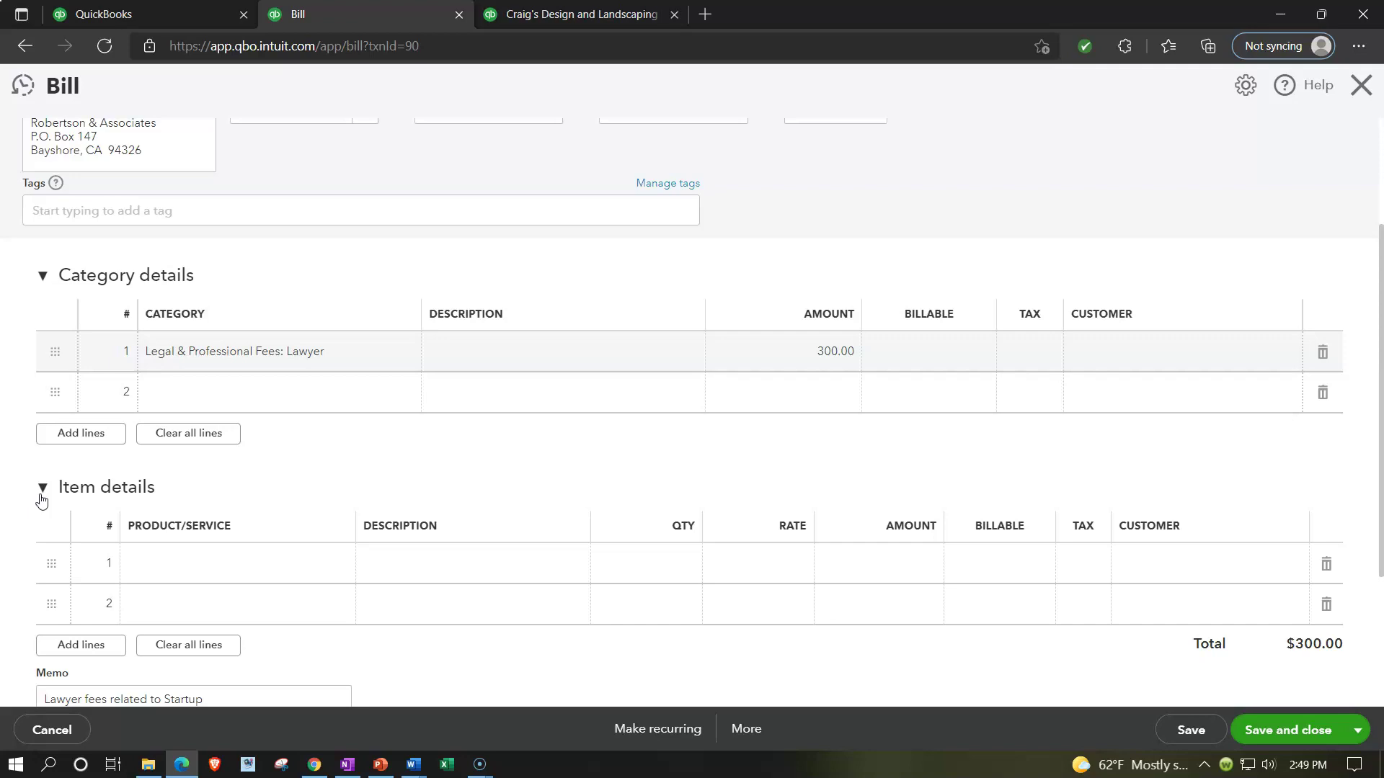
Close the Robertson & Associates bill and return from the Accounts Payable transaction report to the Balance Sheet.
scroll(41, 497, "up", 3)
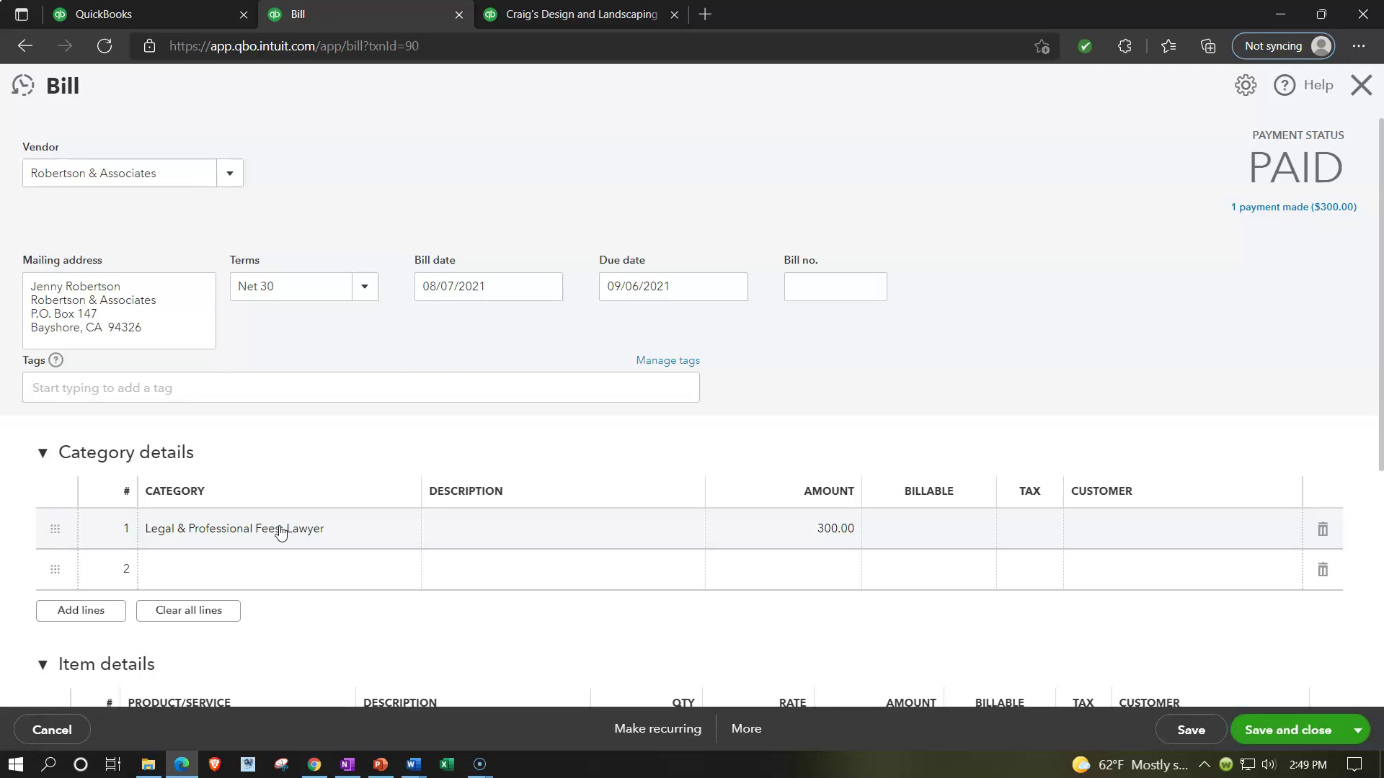
scroll(272, 540, "down", 1)
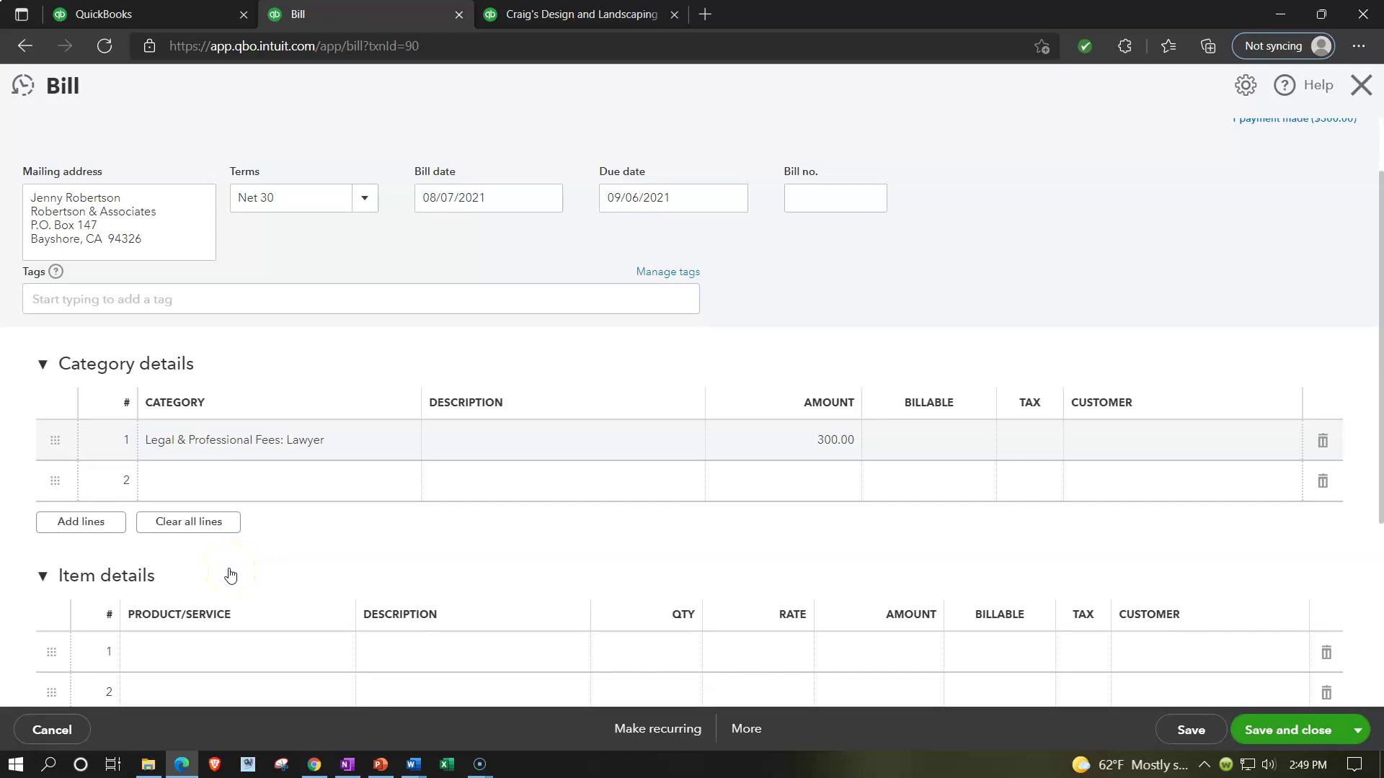
left_click(1364, 88)
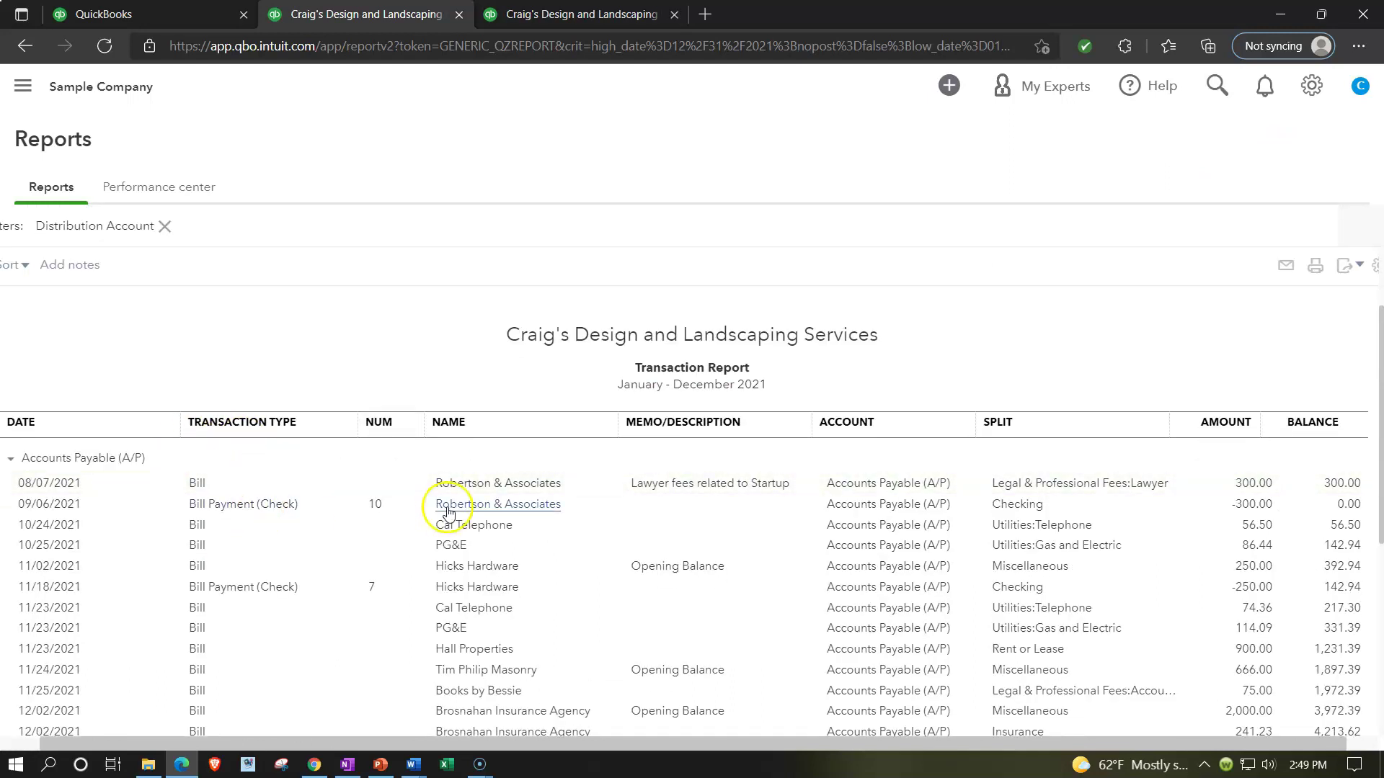
left_click(24, 87)
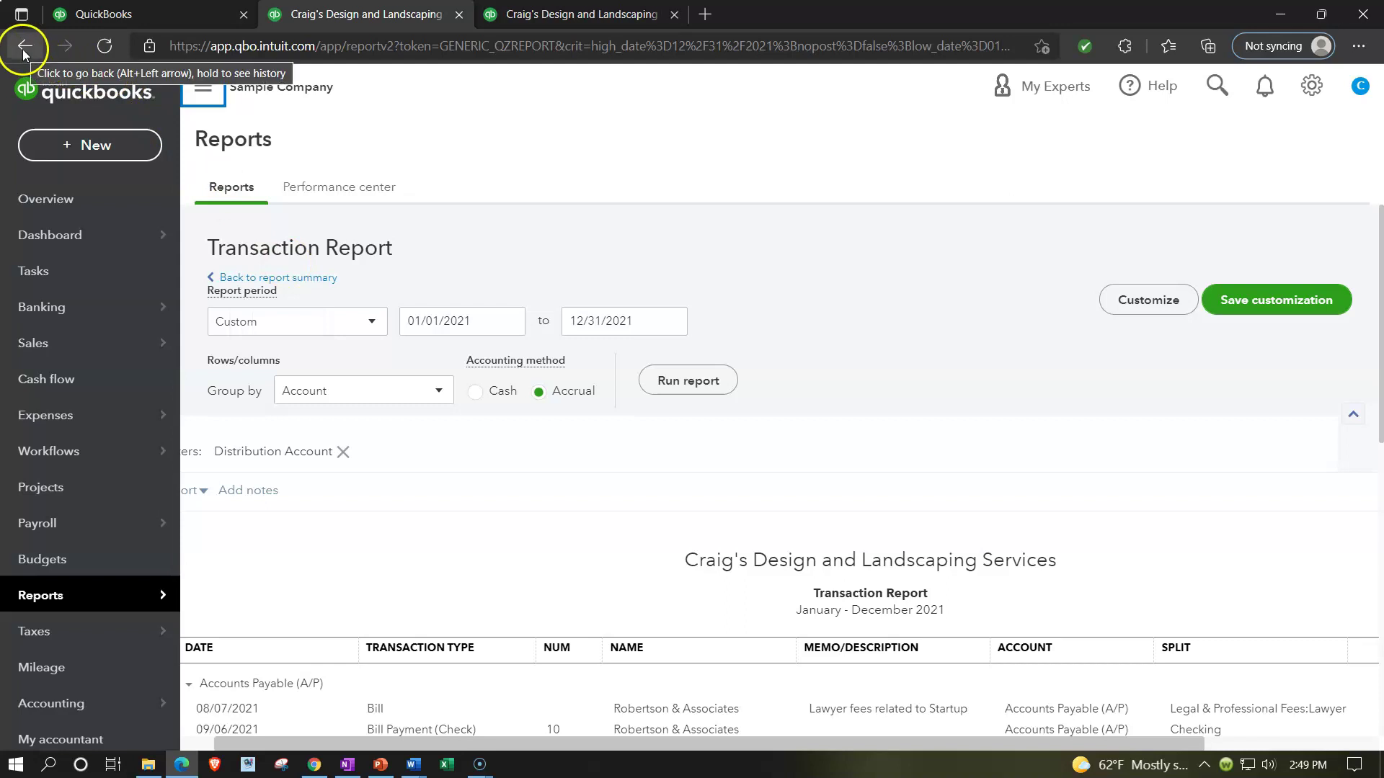
left_click(303, 281)
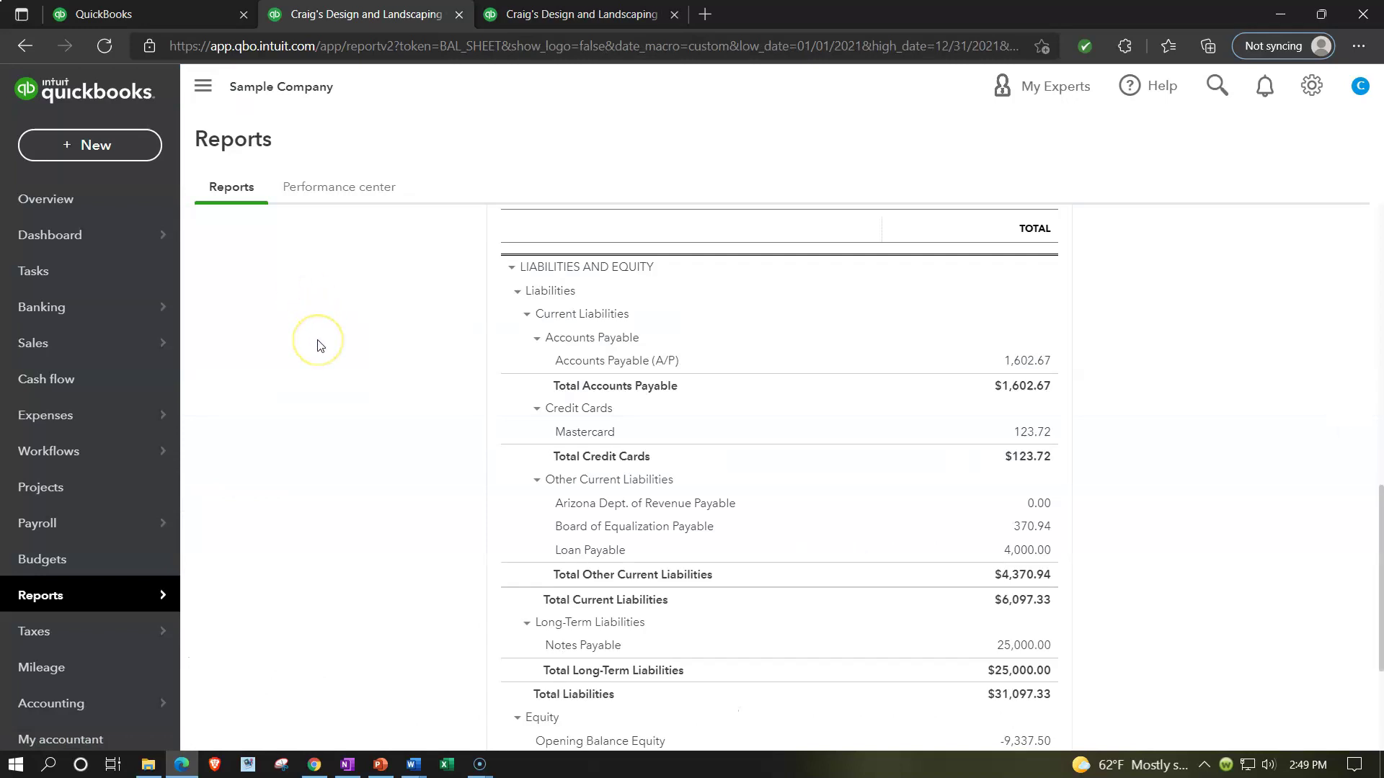
left_click(1016, 362)
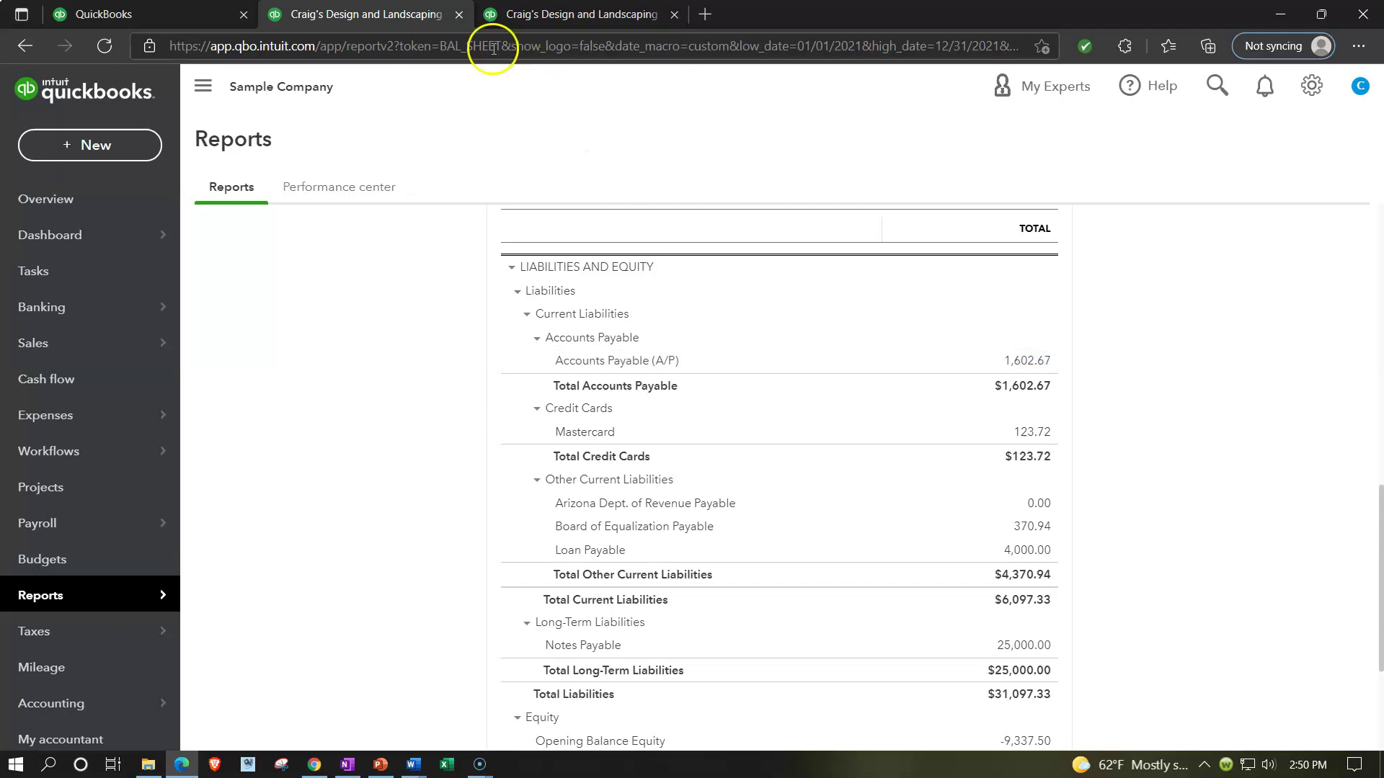
Duplicate the Balance Sheet's browser tab and open the standard reports list in the copy.
right_click(388, 13)
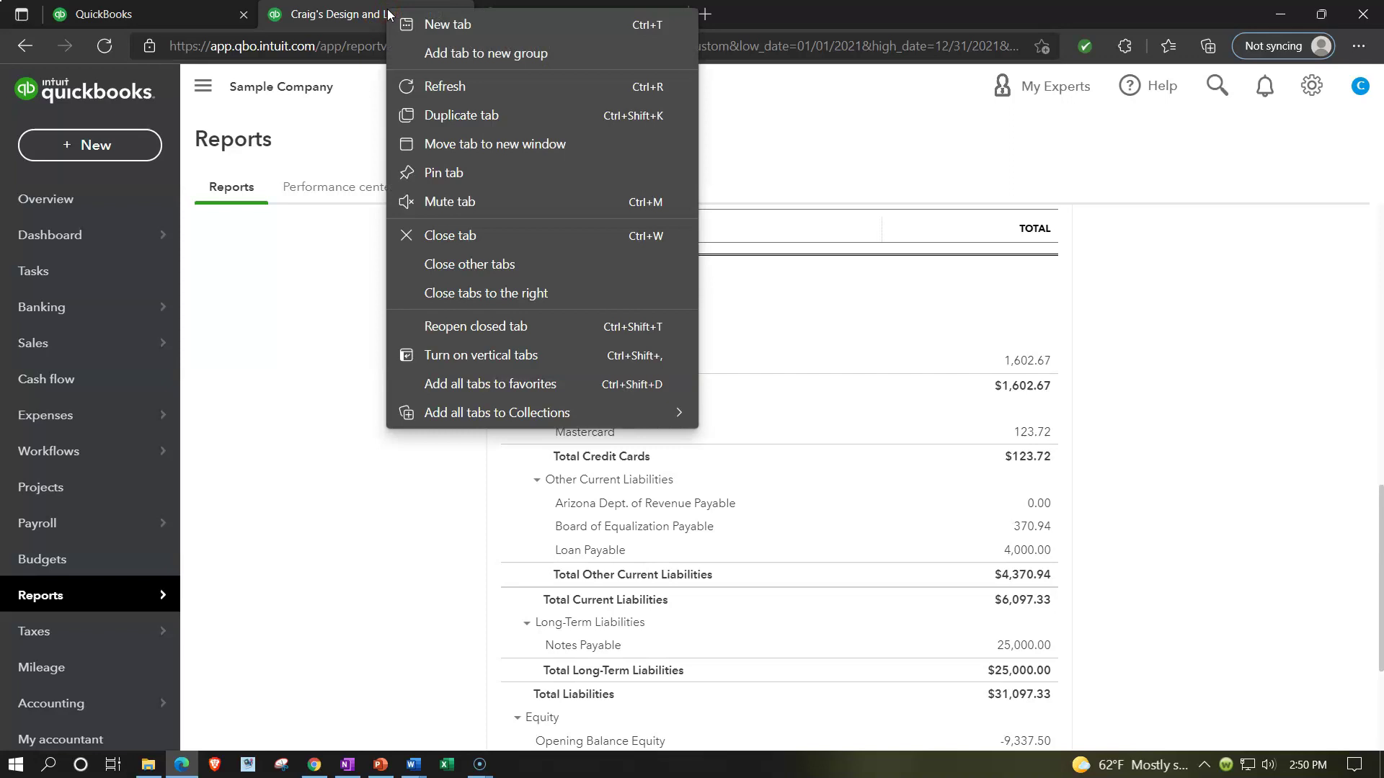
left_click(415, 119)
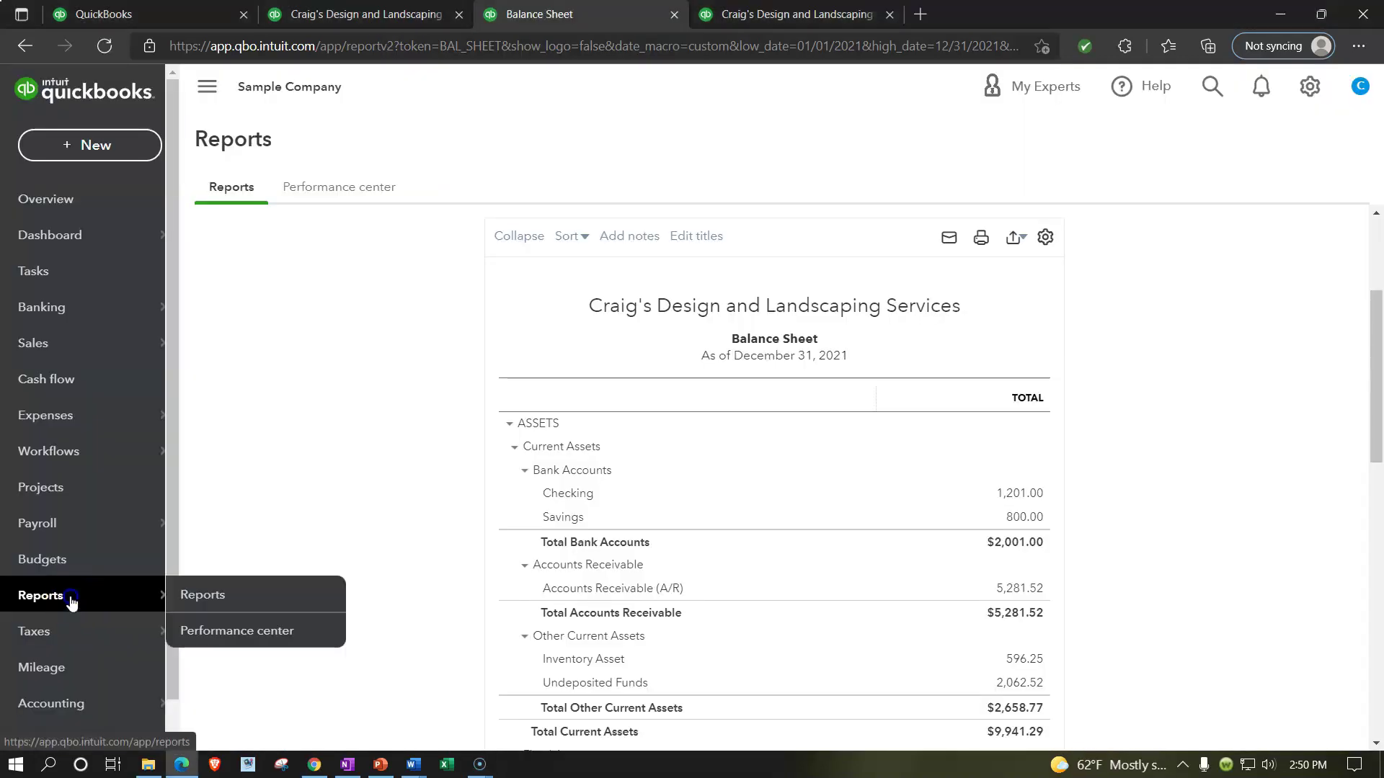
left_click(46, 598)
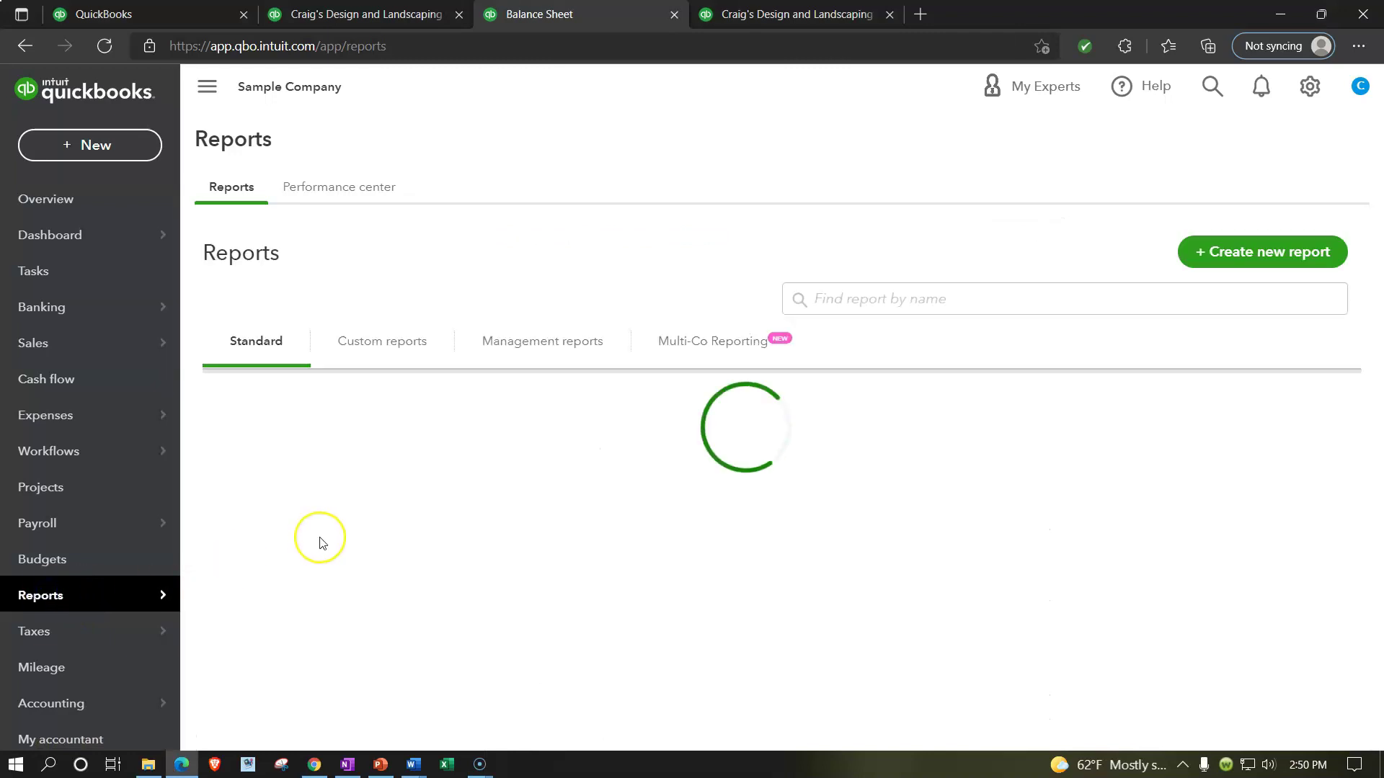
Open the Vendor Balance Detail report from the What you owe group of standard reports.
scroll(310, 412, "down", 4)
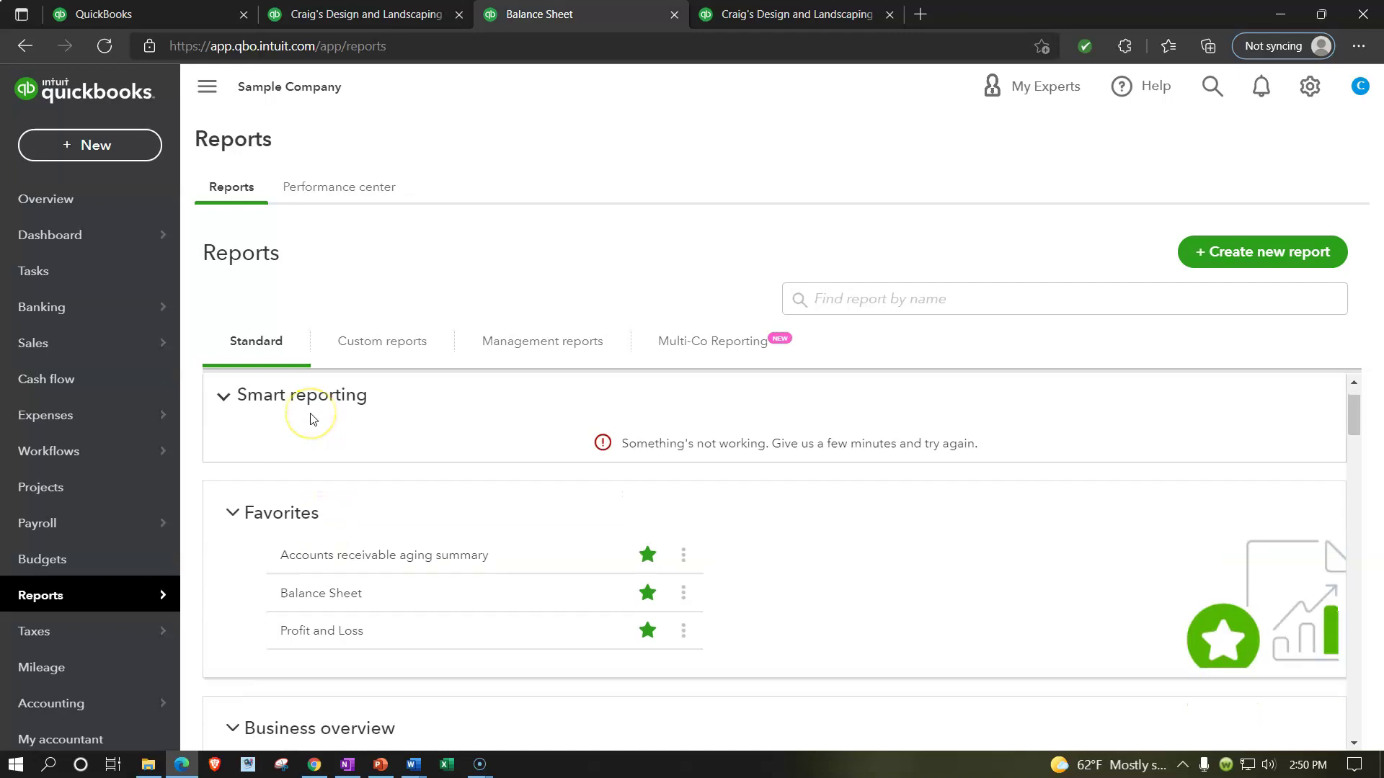
scroll(263, 522, "down", 3)
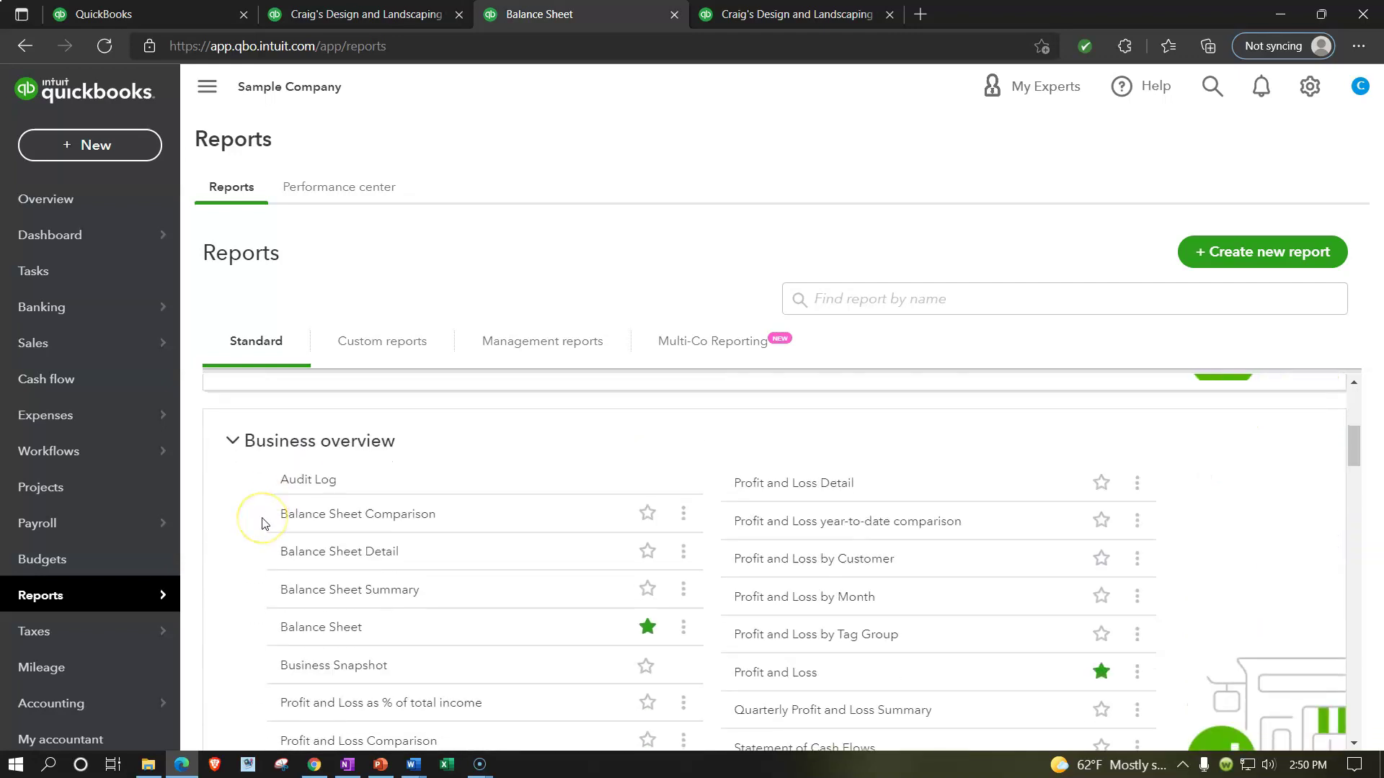
scroll(262, 524, "down", 4)
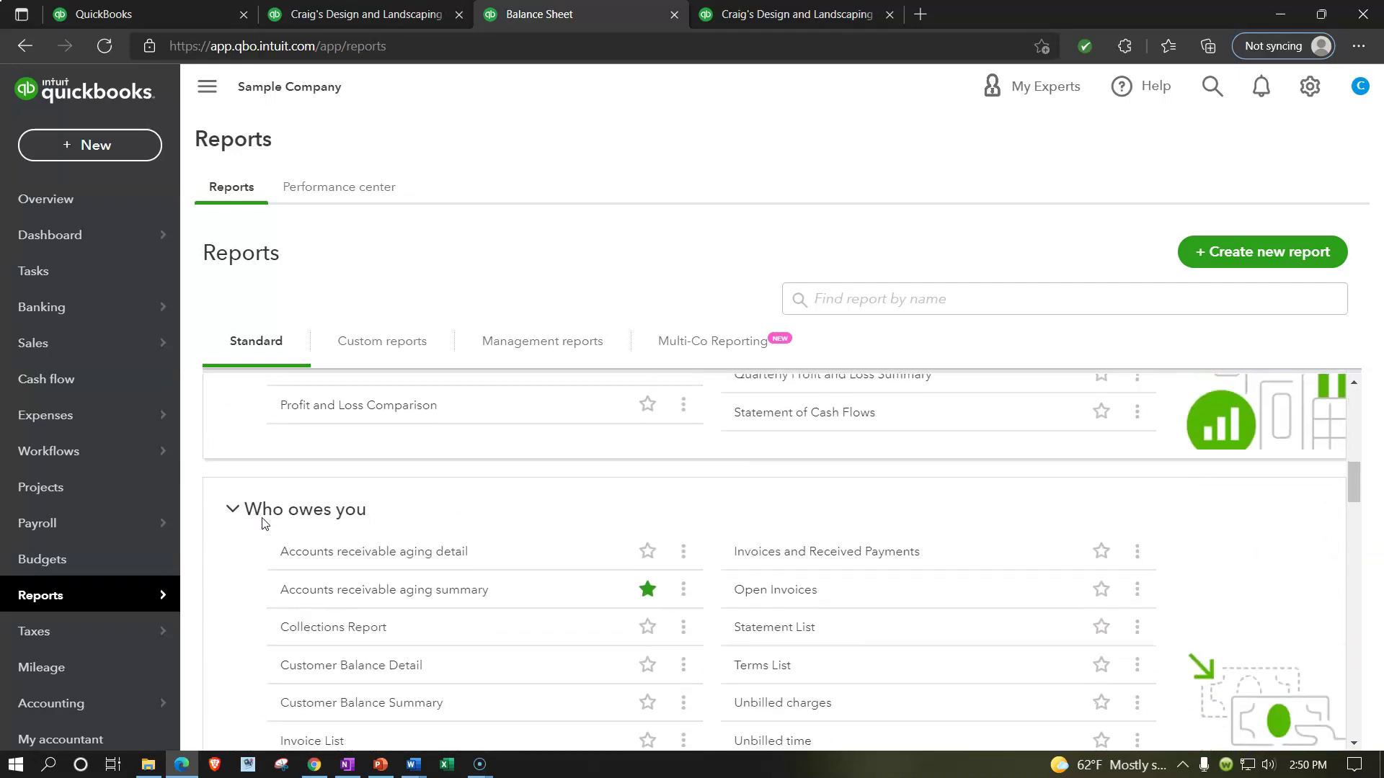
scroll(260, 524, "down", 8)
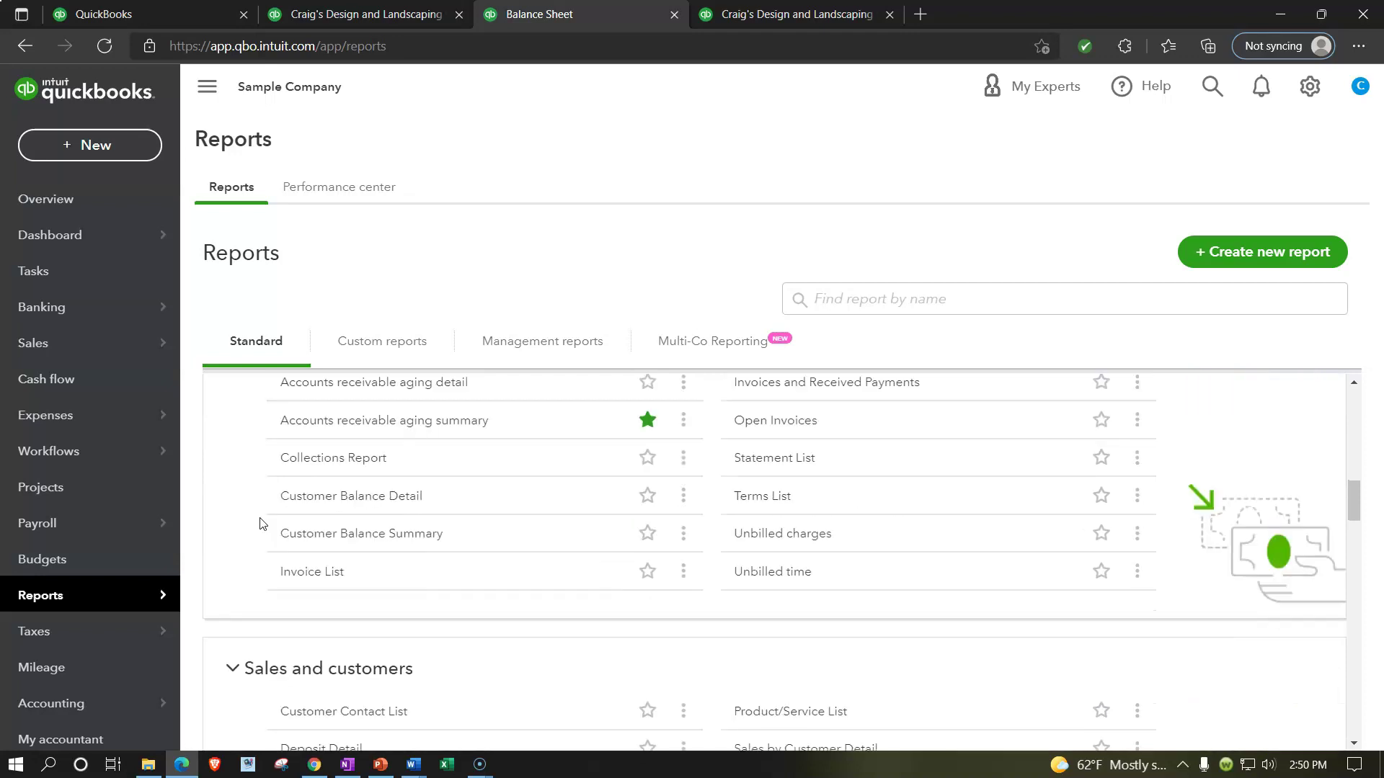
scroll(260, 525, "down", 5)
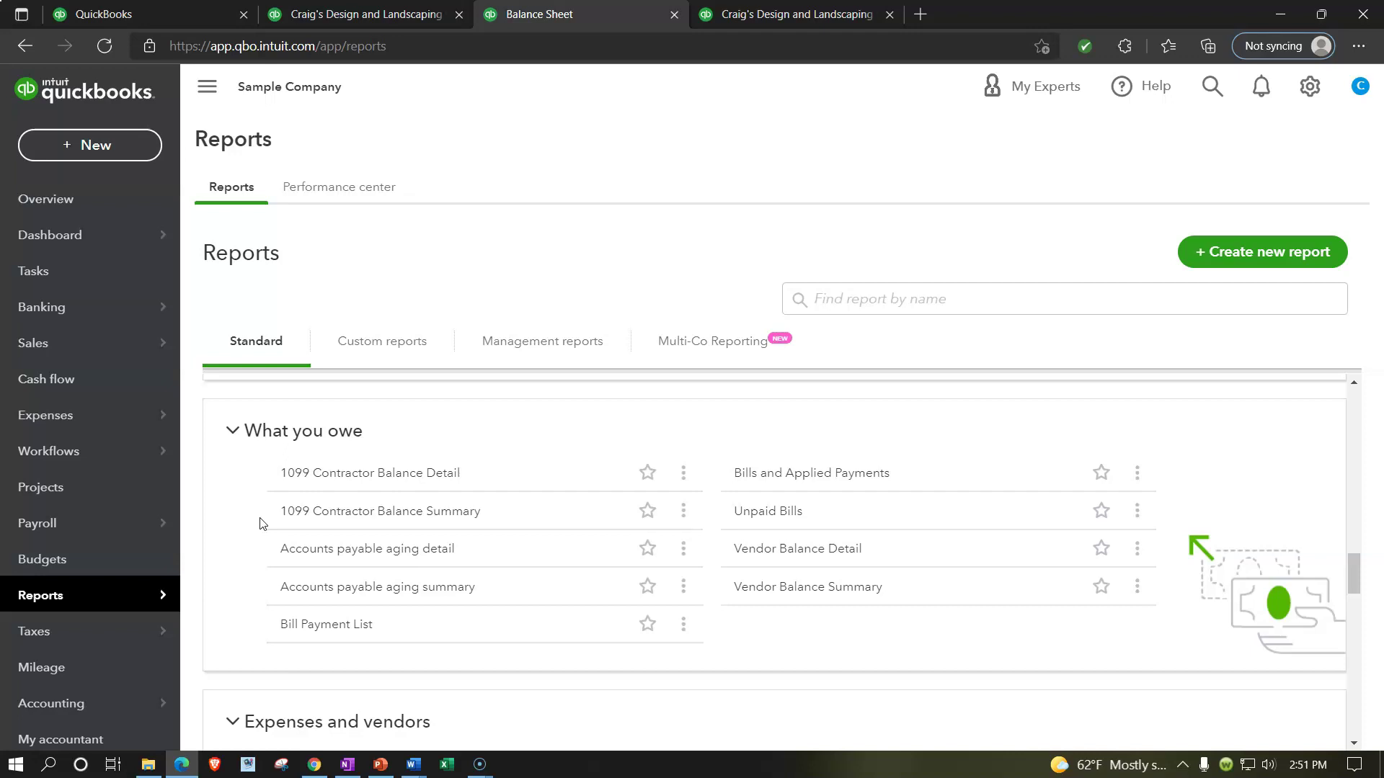
left_click(257, 534)
left_click(815, 559)
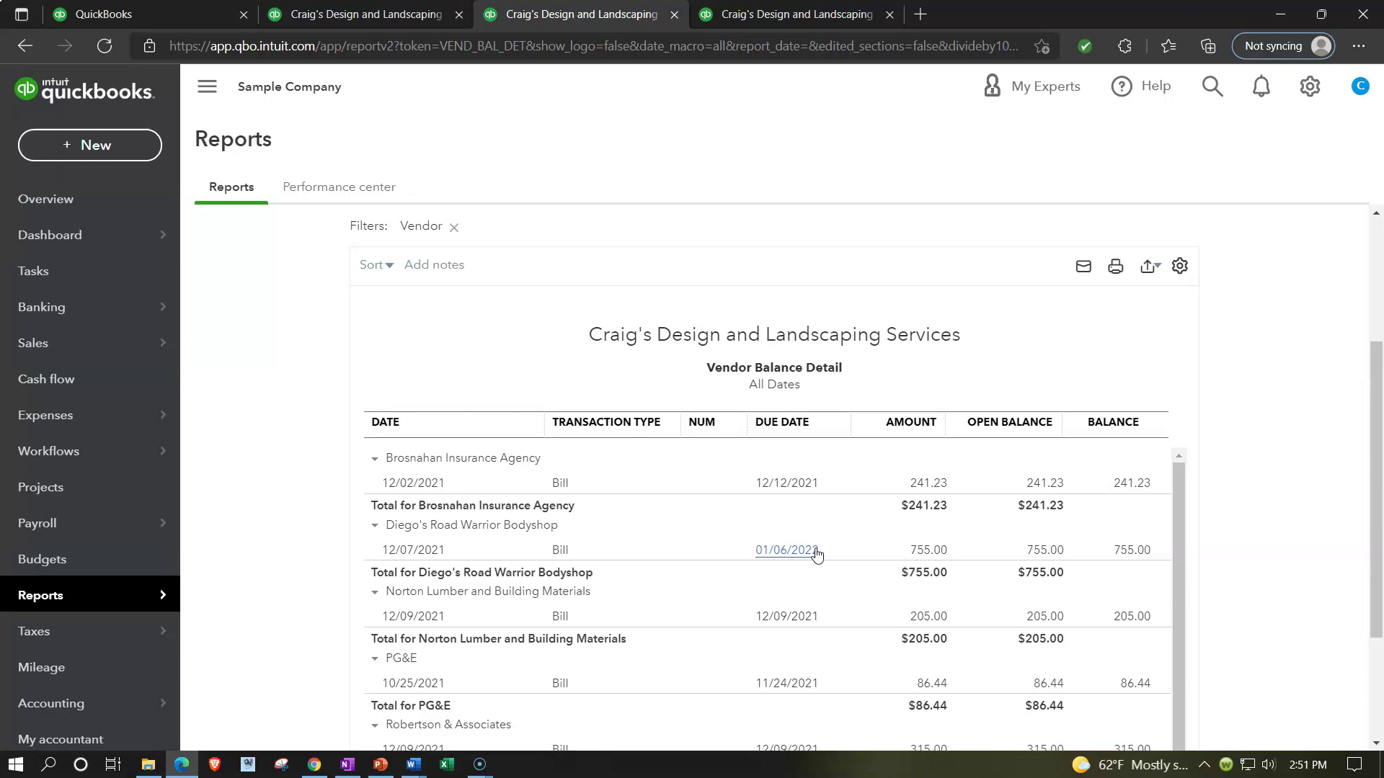
Set the Vendor Balance Detail report to a custom period as of 12/31/2021 and rerun it.
scroll(461, 490, "down", 3)
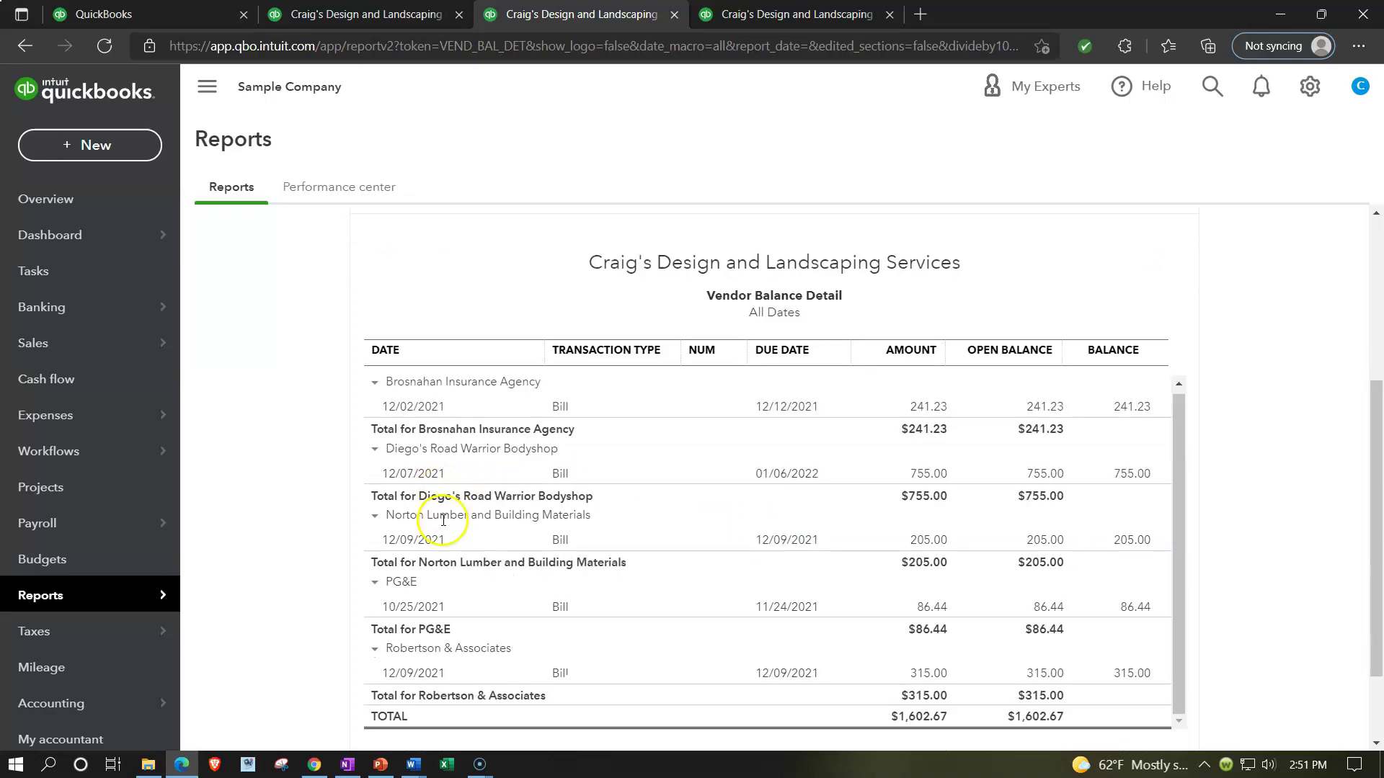
scroll(443, 505, "up", 2)
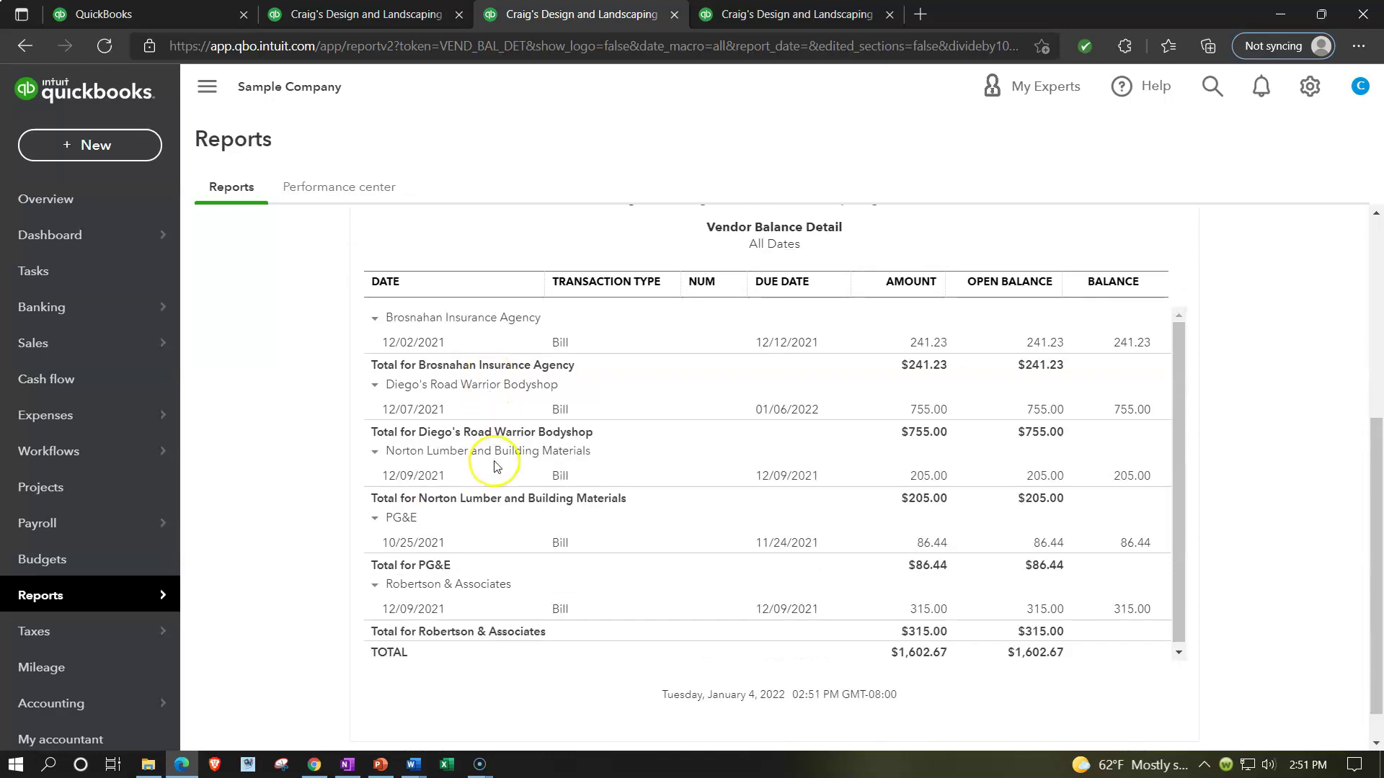
scroll(491, 462, "up", 5)
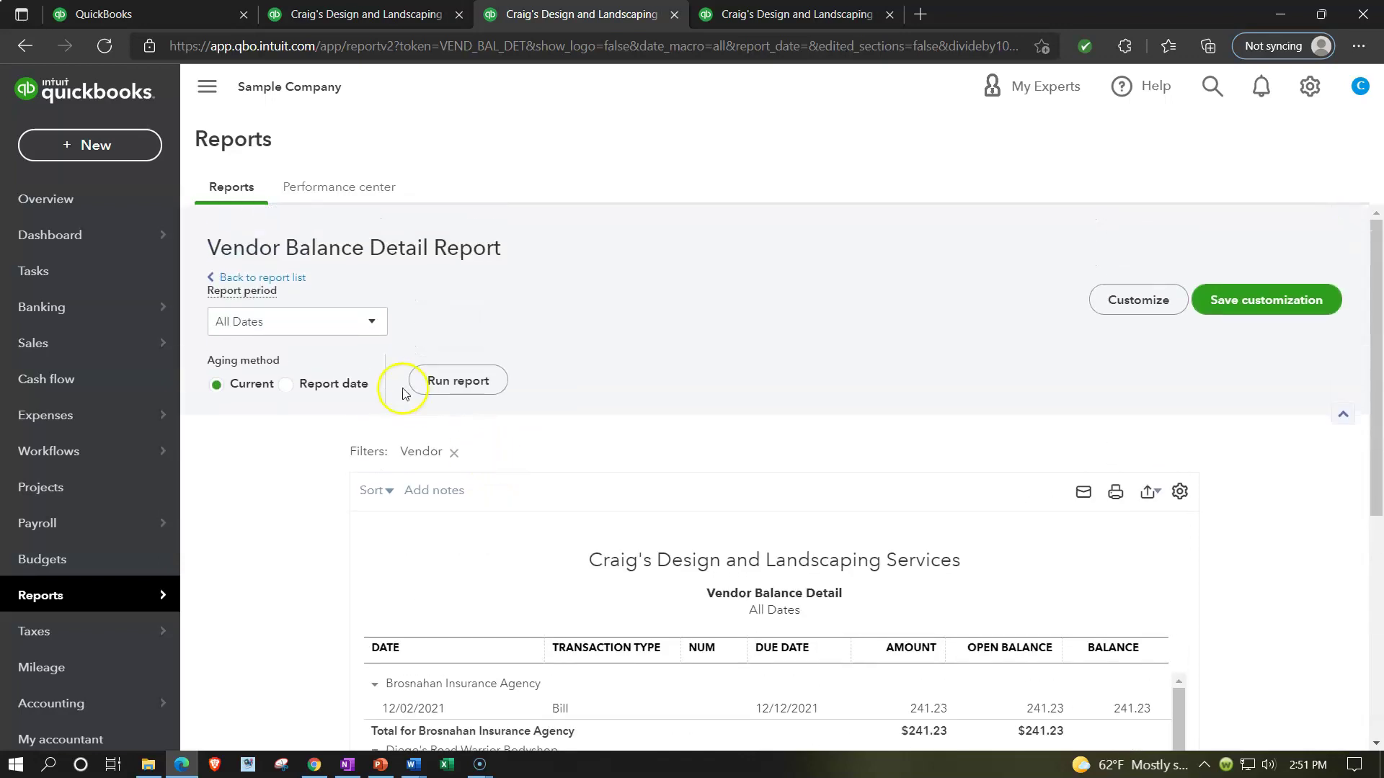
left_click(371, 320)
left_click(299, 380)
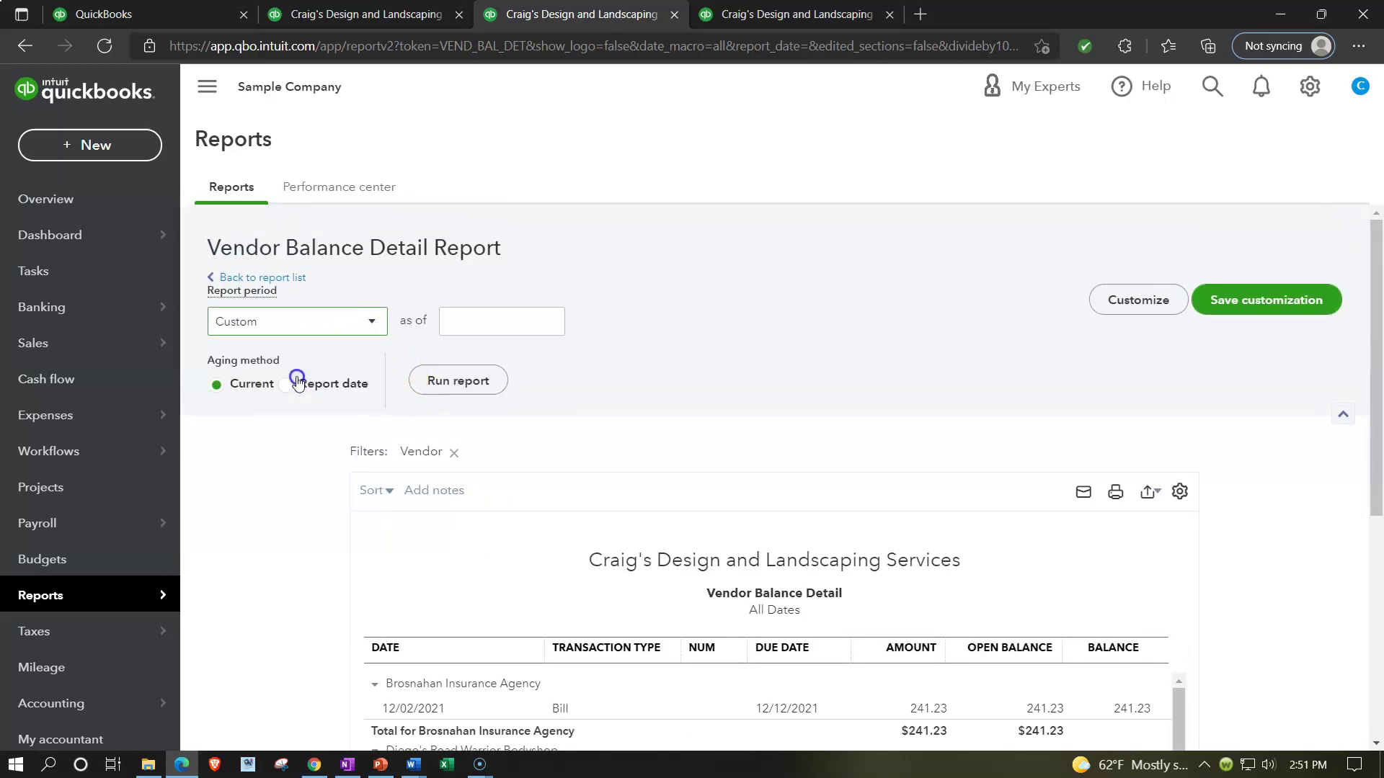
left_click(458, 322)
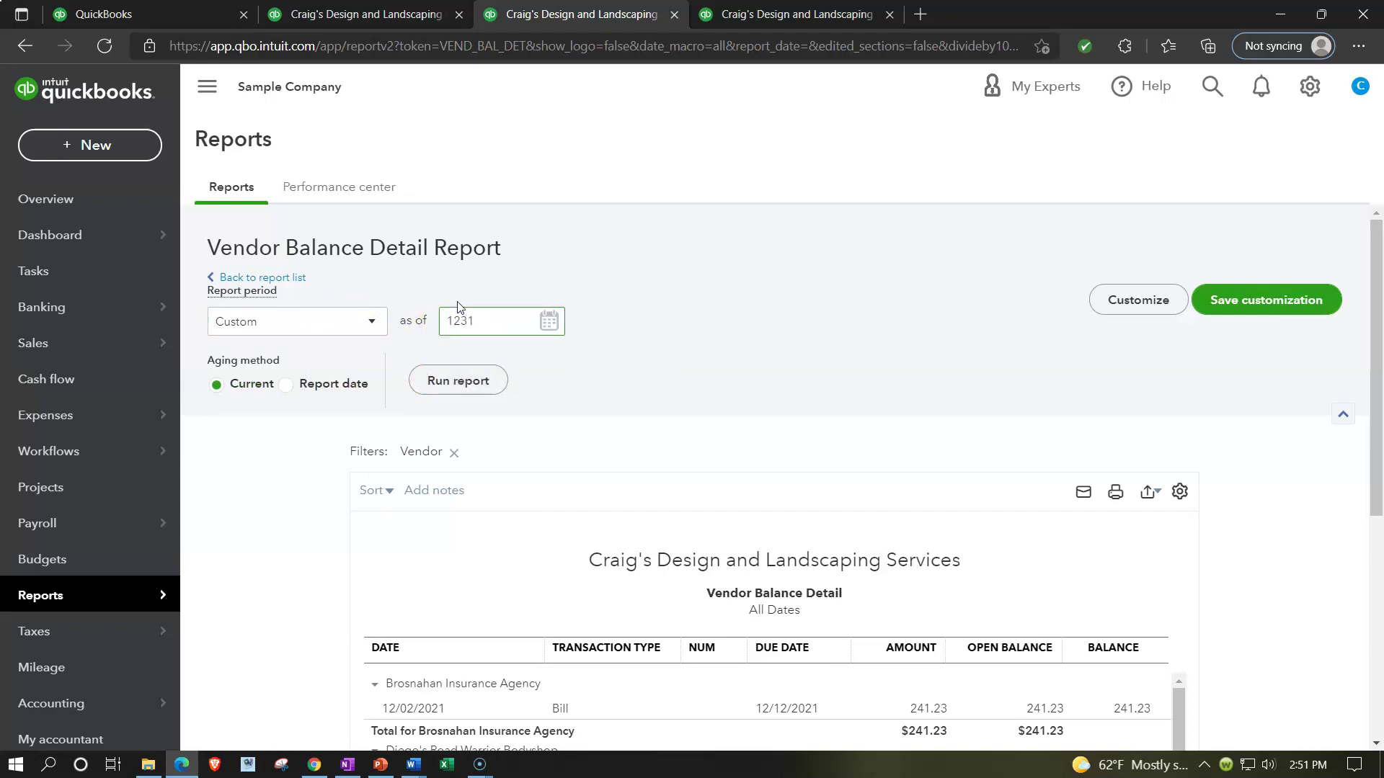
left_click(461, 380)
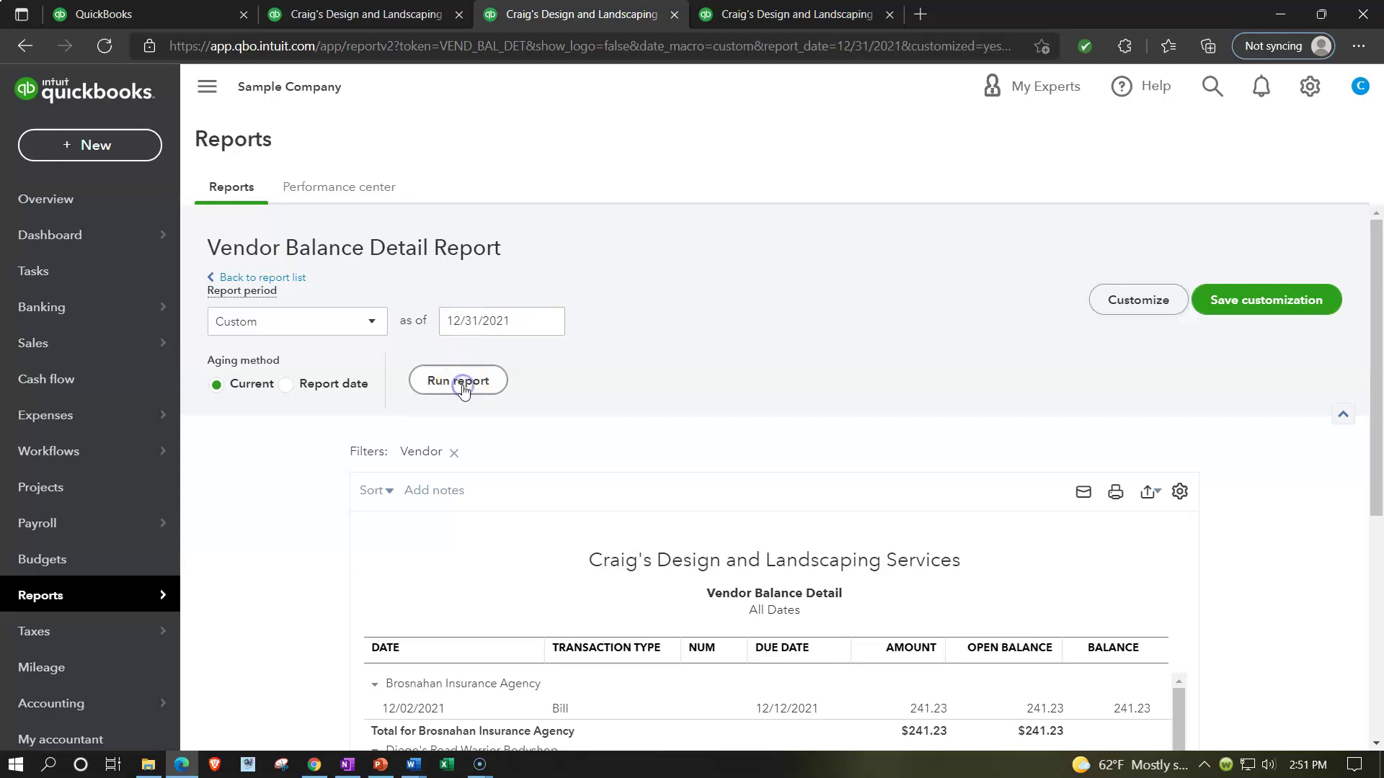
Compare the Vendor Balance Detail total with the Accounts Payable (A/P) balance on the Balance Sheet, enlarging the page for reading.
scroll(305, 508, "down", 3)
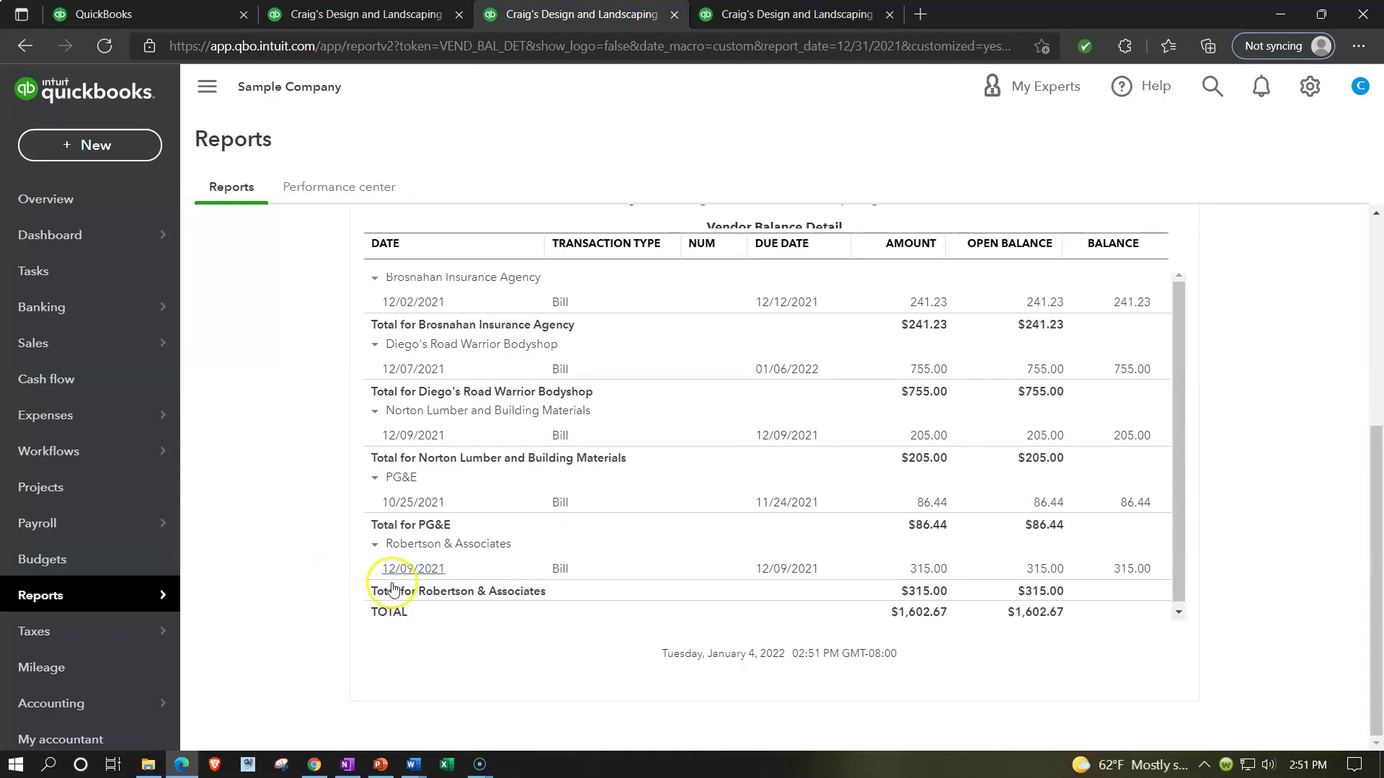
scroll(288, 401, "up", 1)
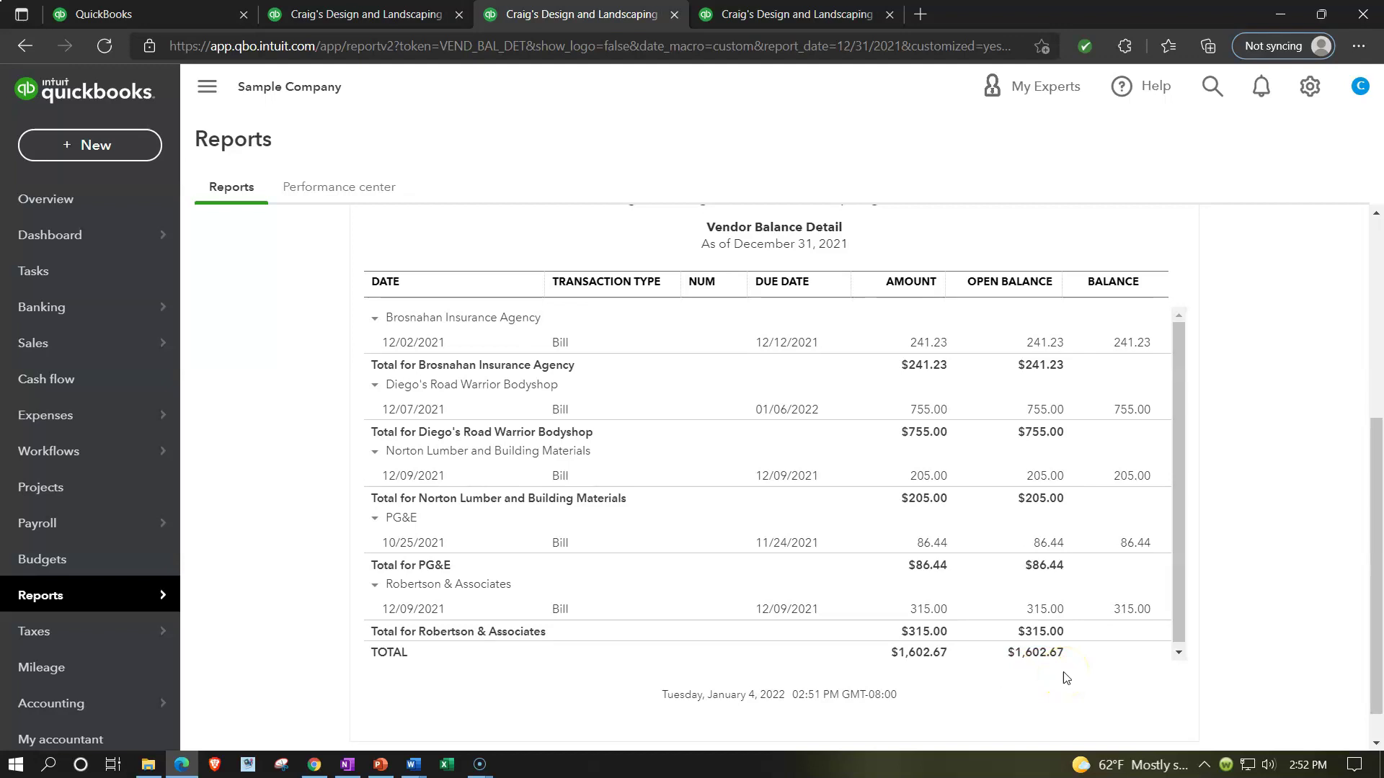
left_click(400, 16)
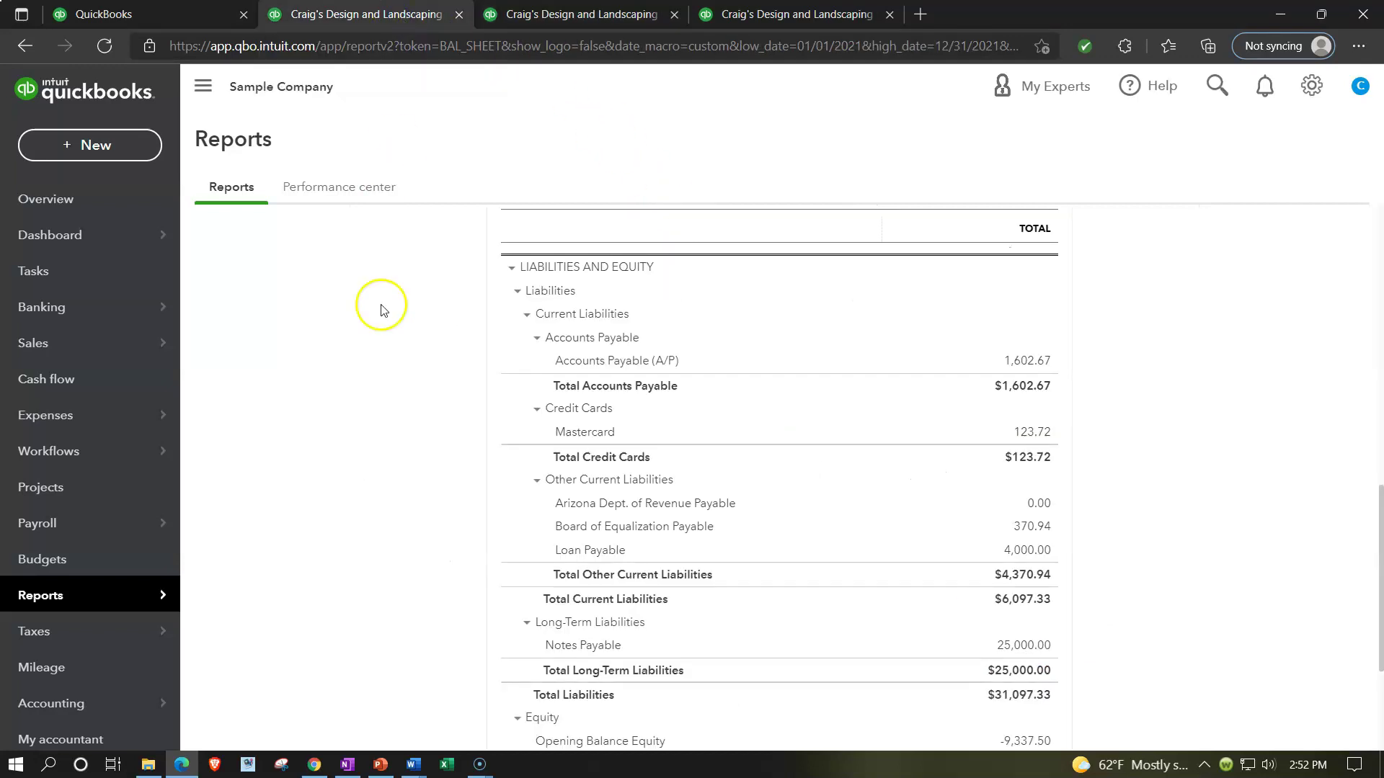
key("ctrl+plus")
key("ctrl+plus")
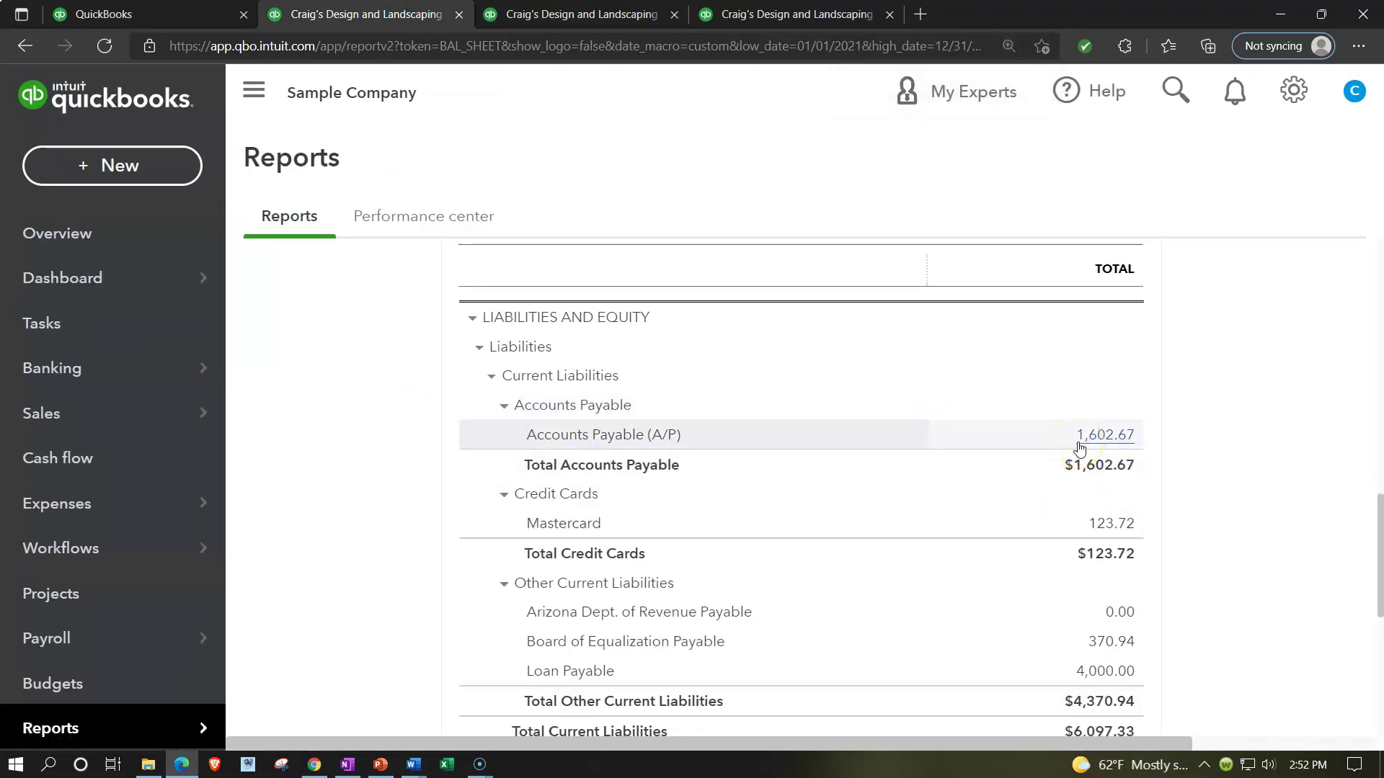
key("ctrl+plus")
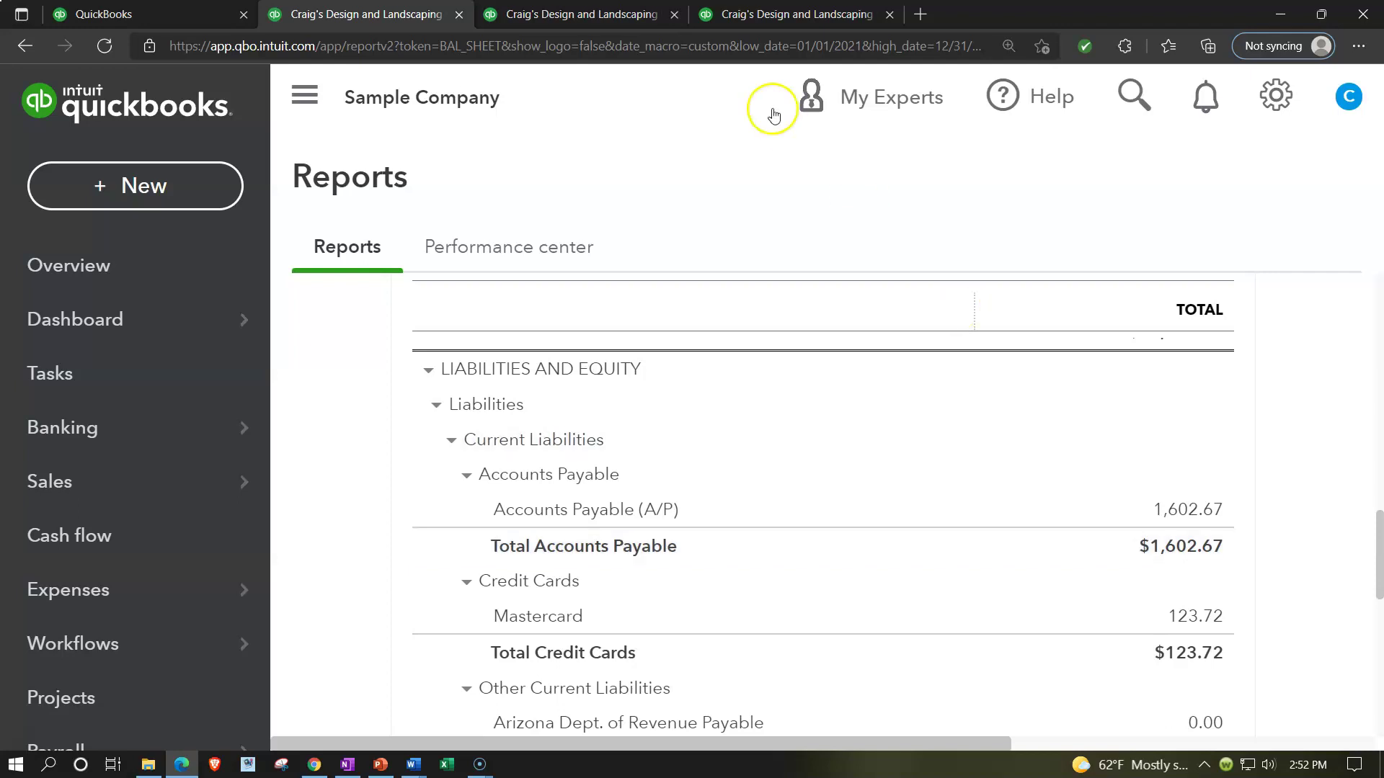
Return to the Vendor Balance Detail report, hide the navigation sidebar and review each vendor's open bills down to the total.
left_click(593, 18)
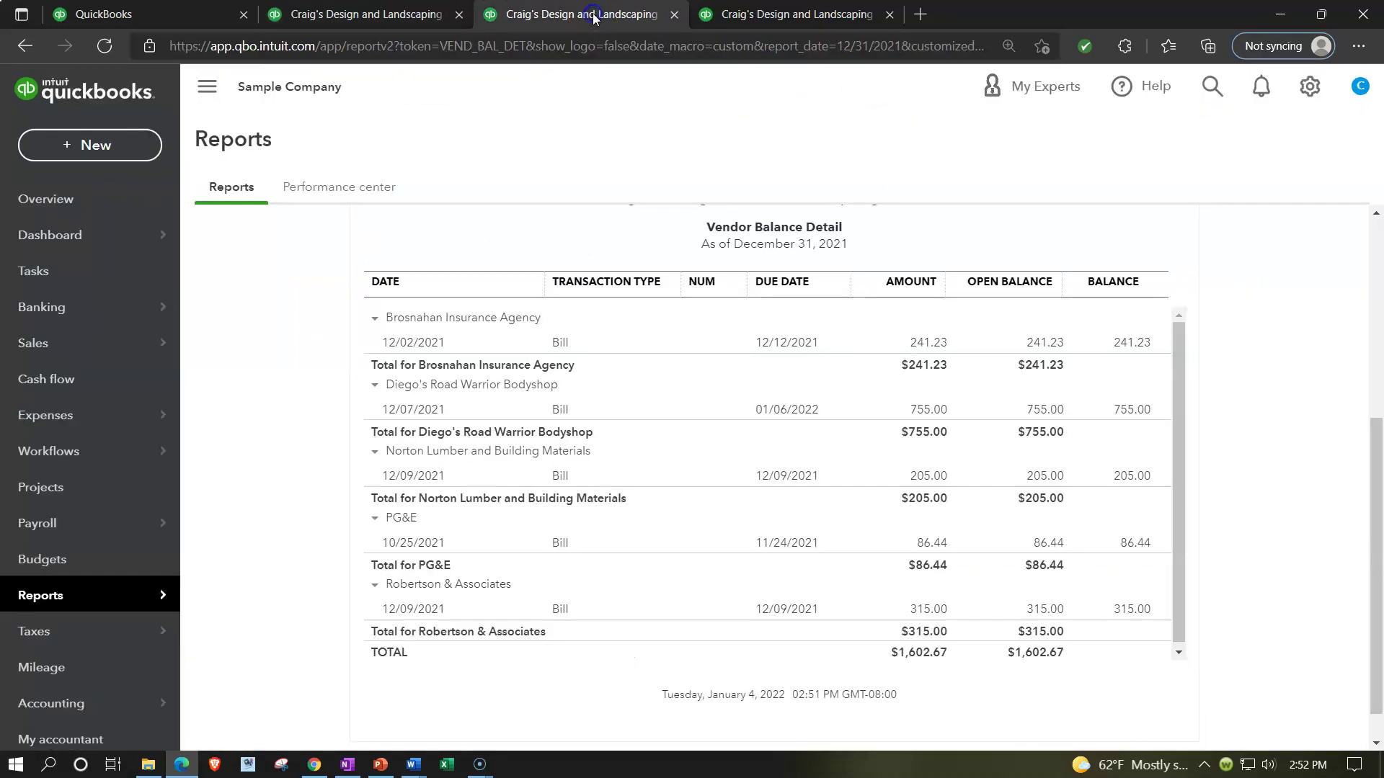
left_click(316, 108)
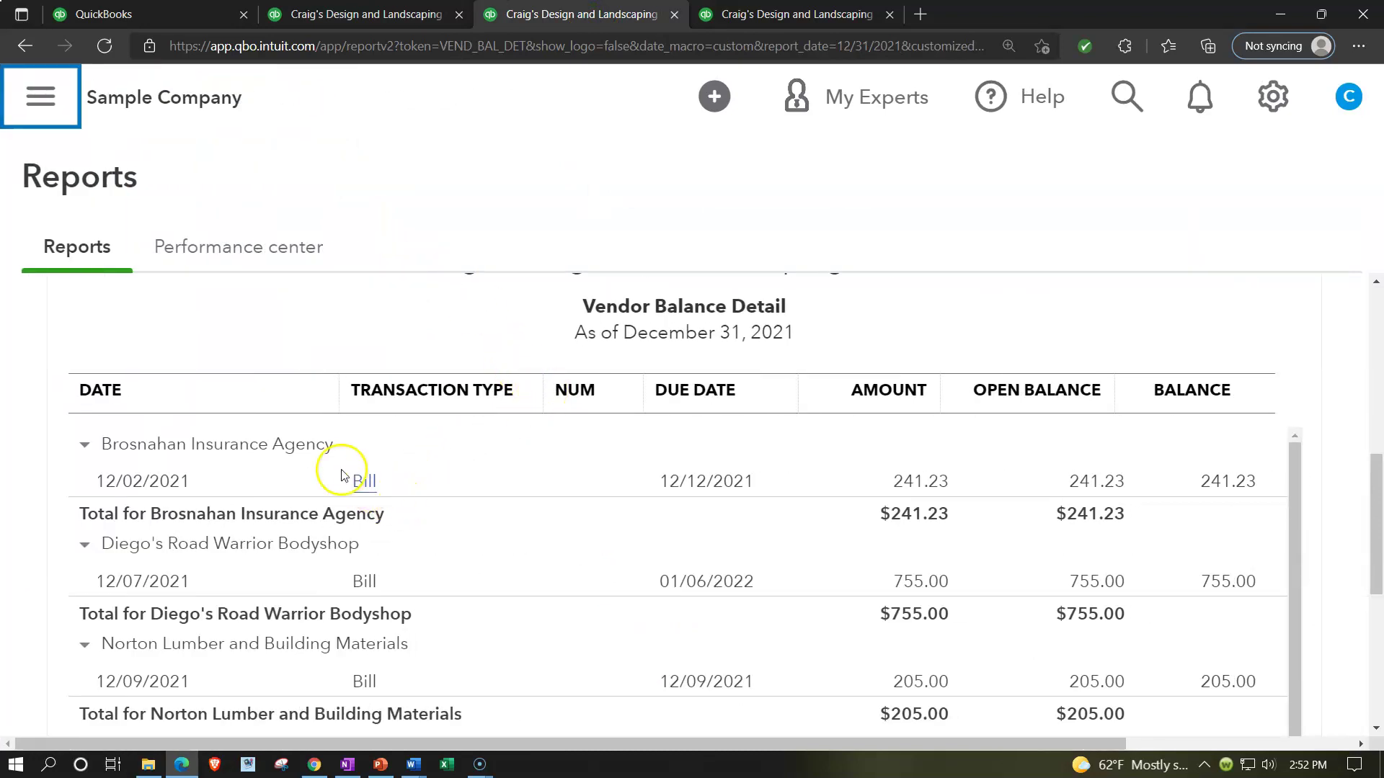
scroll(321, 450, "down", 1)
scroll(322, 530, "down", 2)
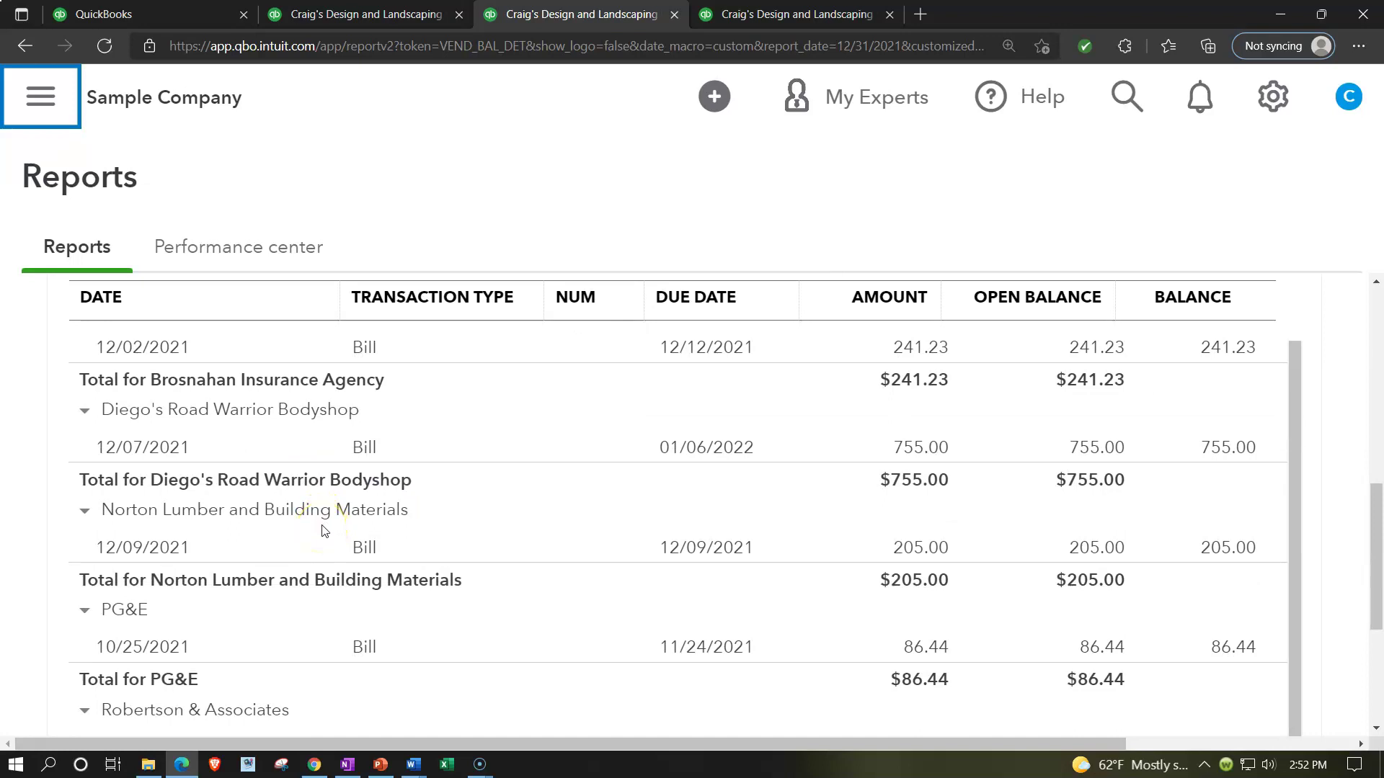
scroll(324, 530, "down", 3)
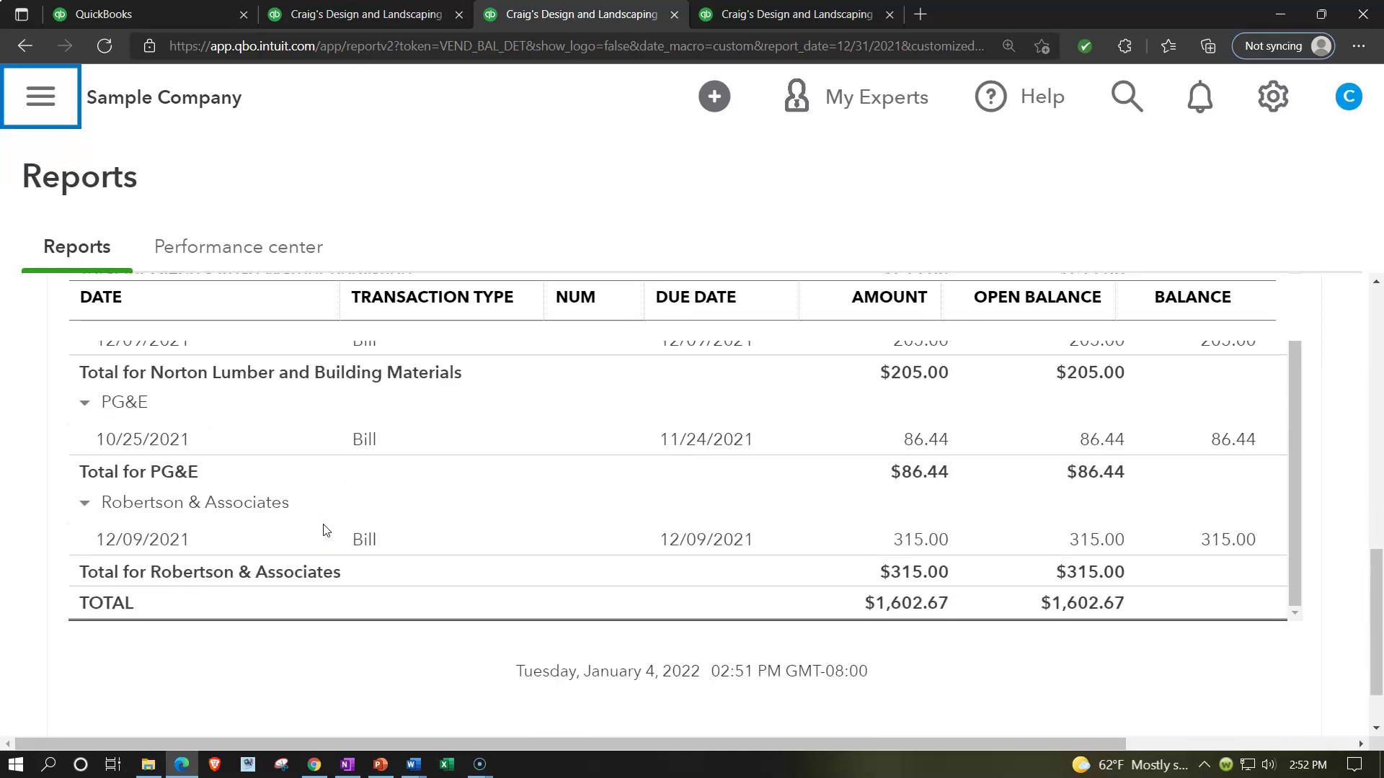
left_click(325, 525)
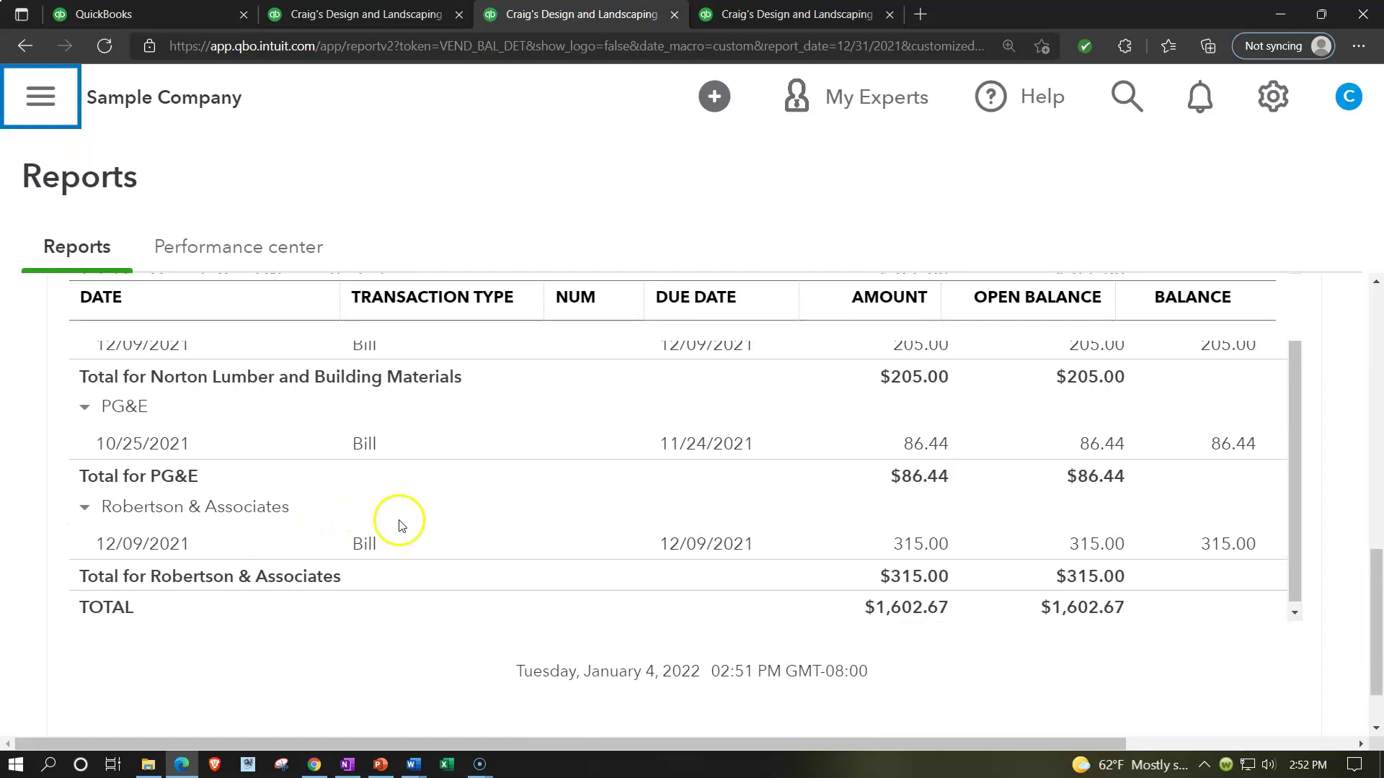
Go back to the QuickBooks dashboard and reduce the page zoom to 125% so the whole workflow chart fits.
left_click(185, 14)
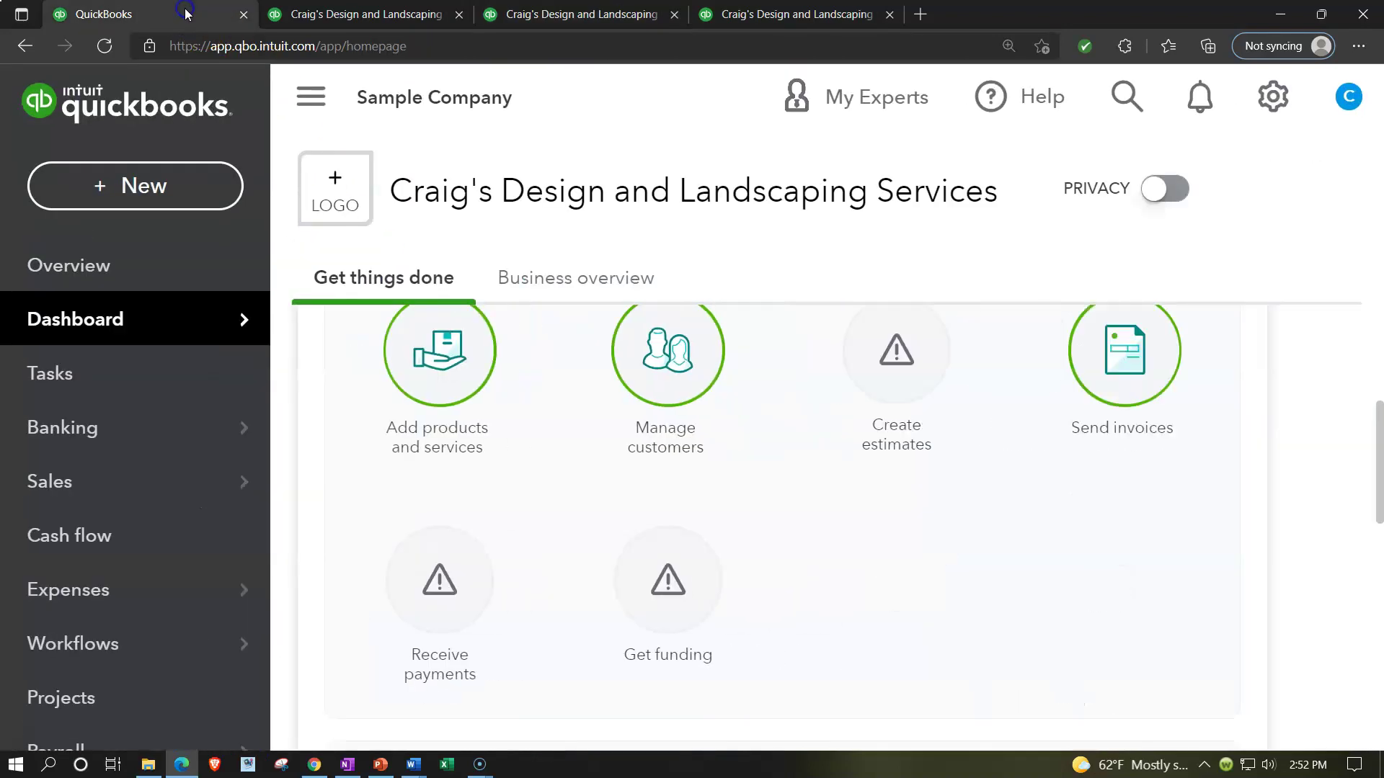
left_click(344, 289)
key("ctrl+minus")
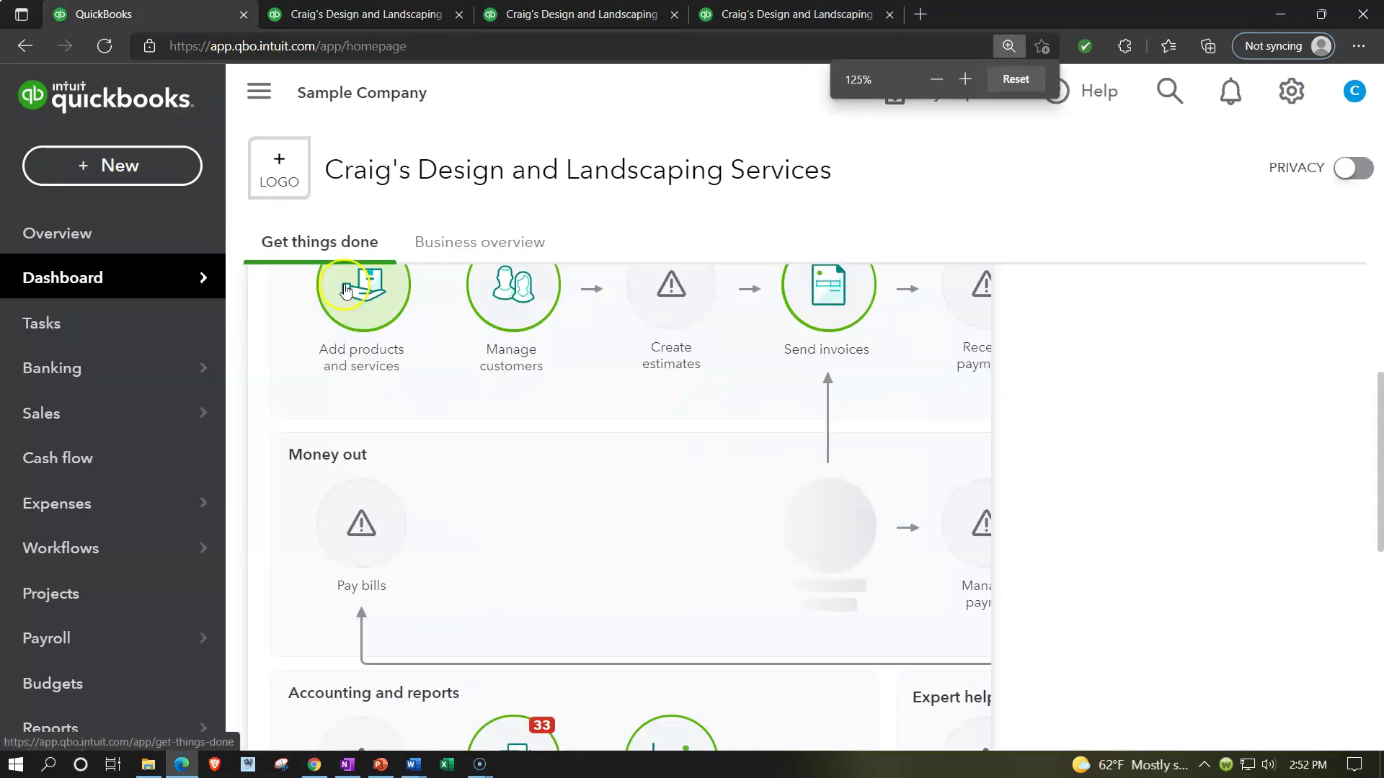
key("ctrl+minus")
key("ctrl+plus")
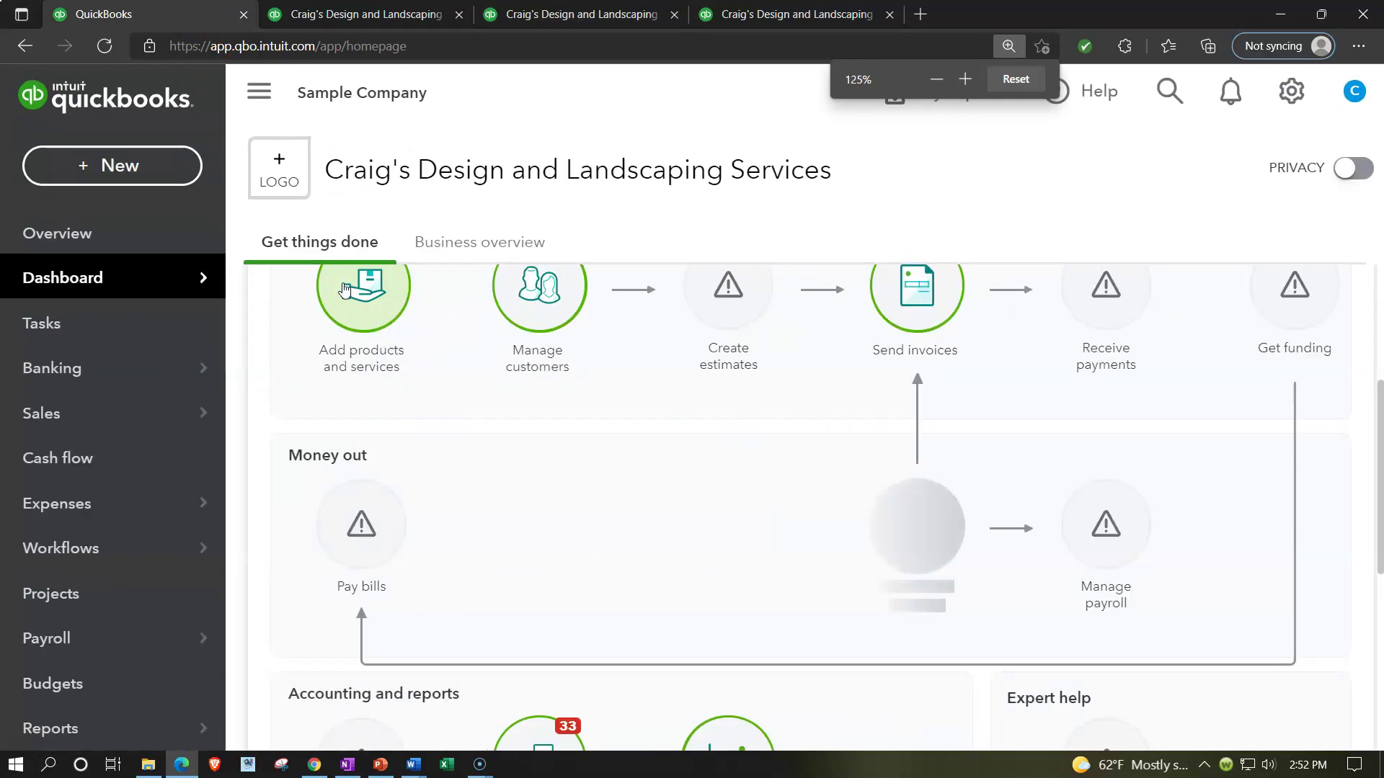
Open the Expense Transactions list and hide the navigation sidebar.
left_click(144, 384)
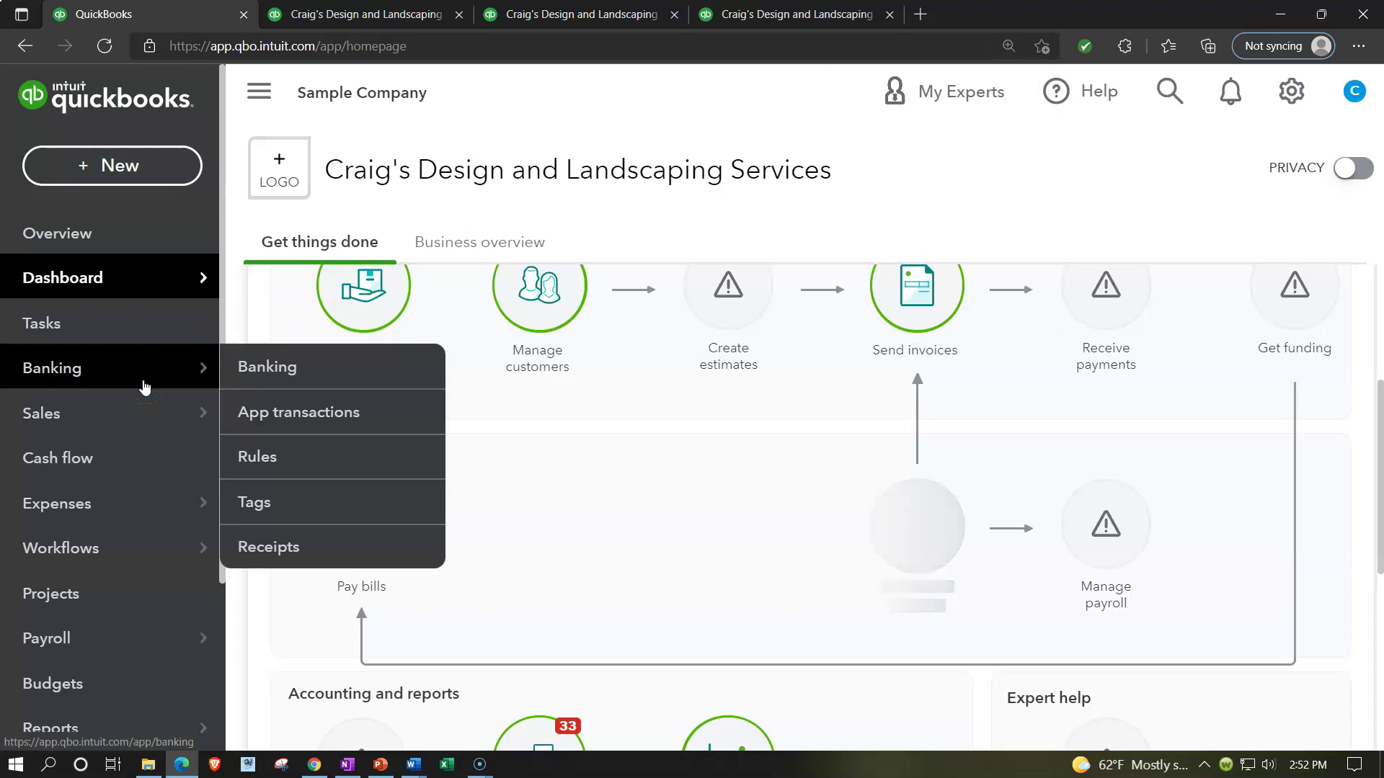
left_click(102, 509)
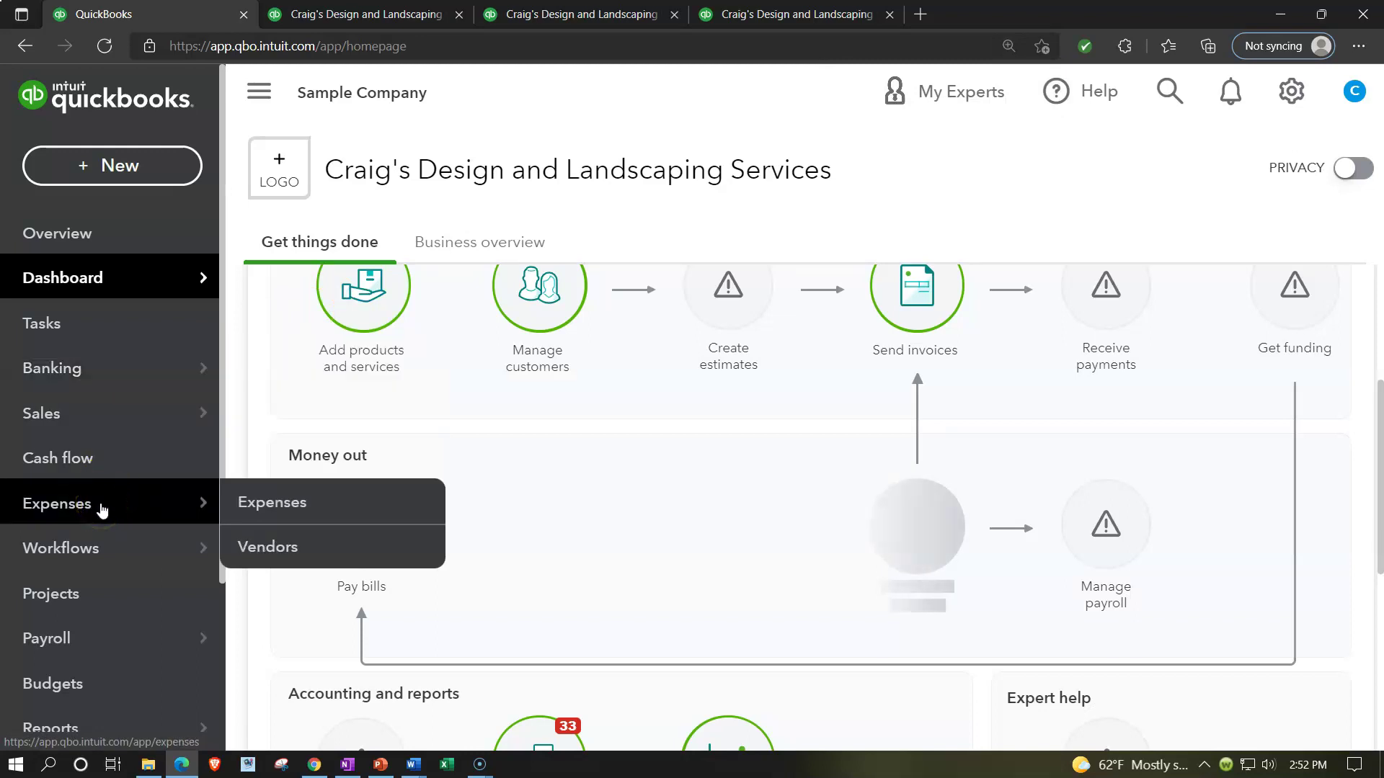
left_click(101, 509)
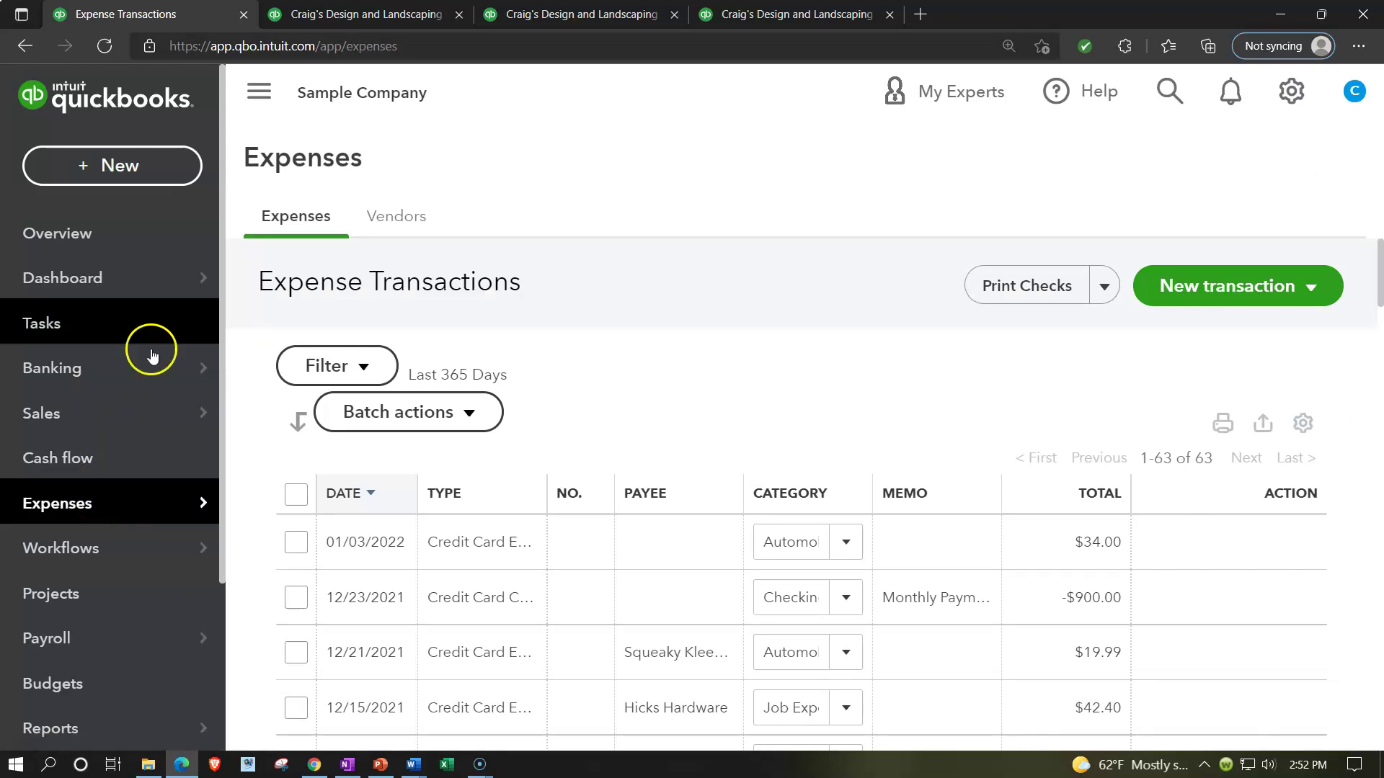
left_click(261, 92)
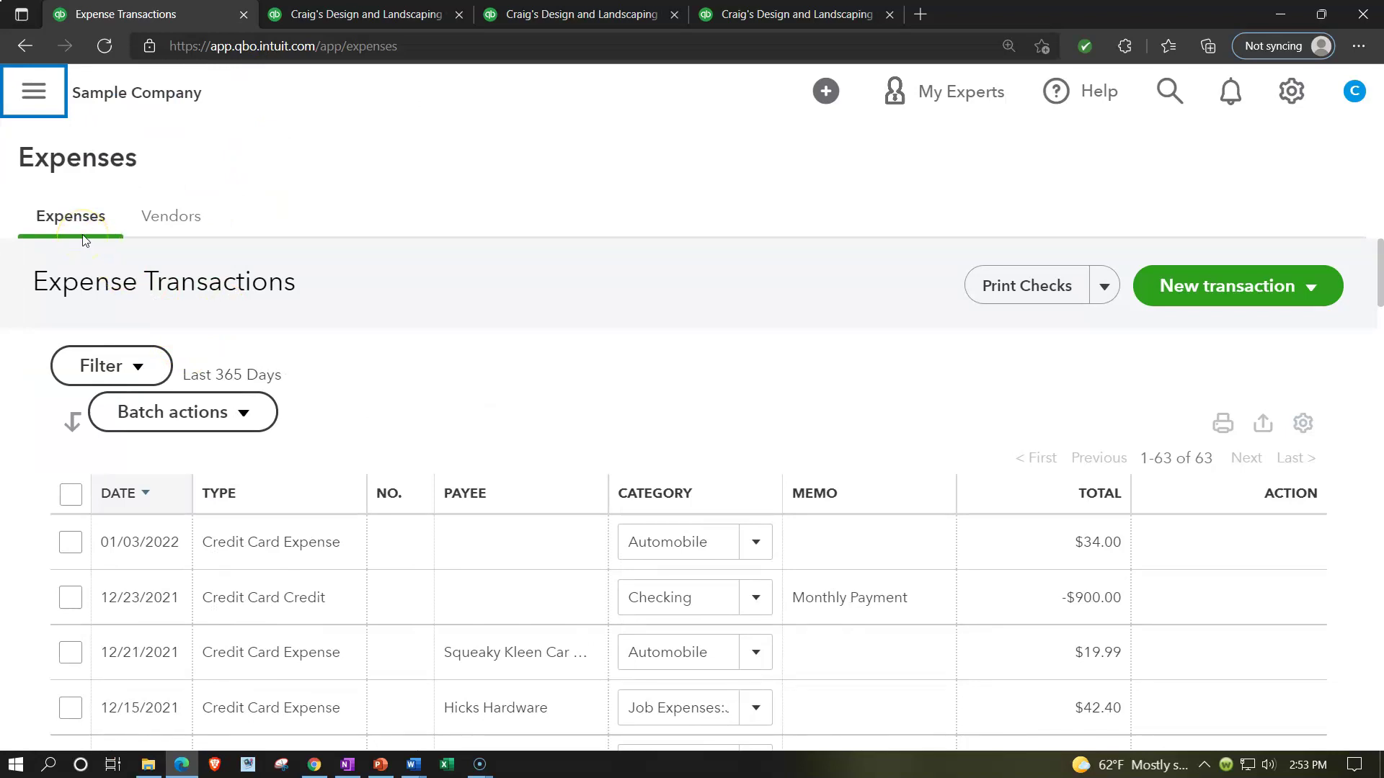
Filter the expense transactions to type Bill for the last 365 days and look through the resulting list.
left_click(151, 370)
left_click(224, 457)
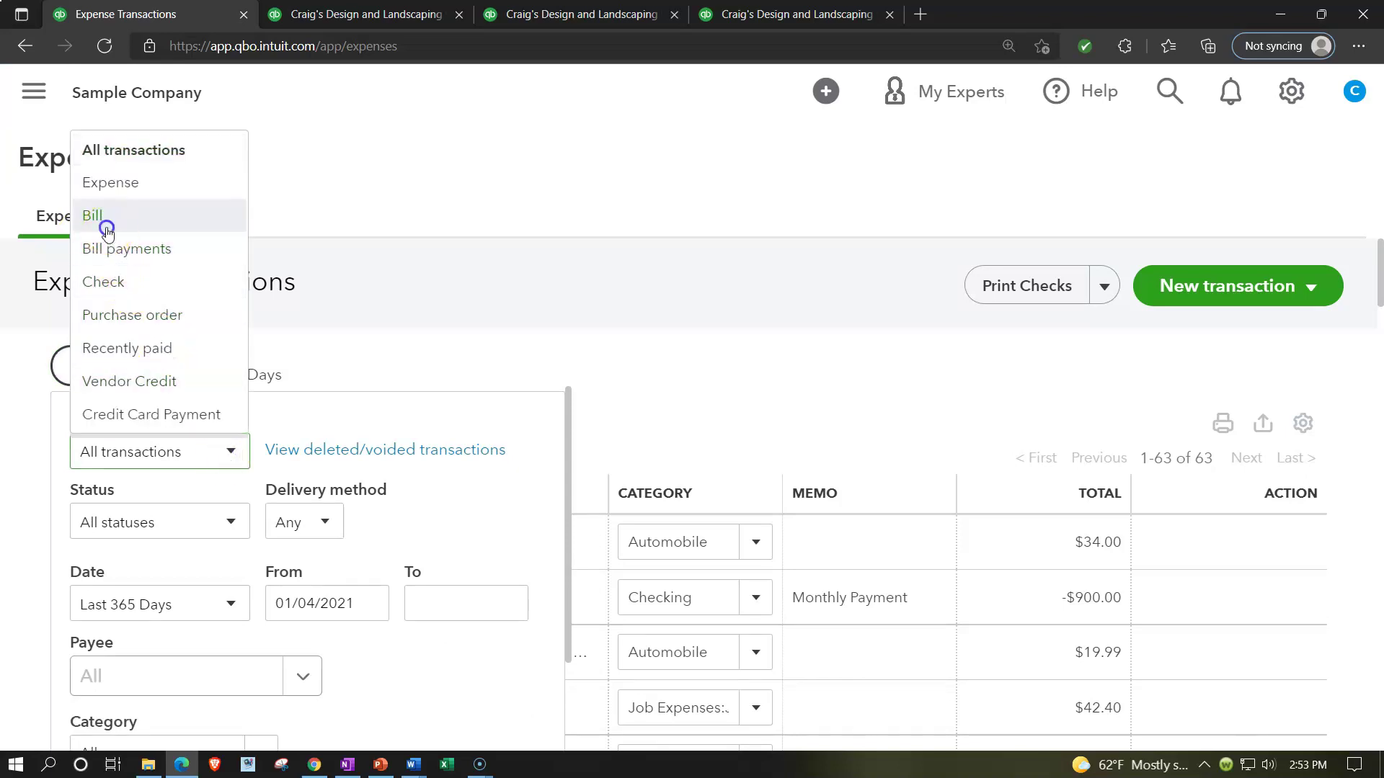
left_click(106, 229)
scroll(241, 490, "down", 1)
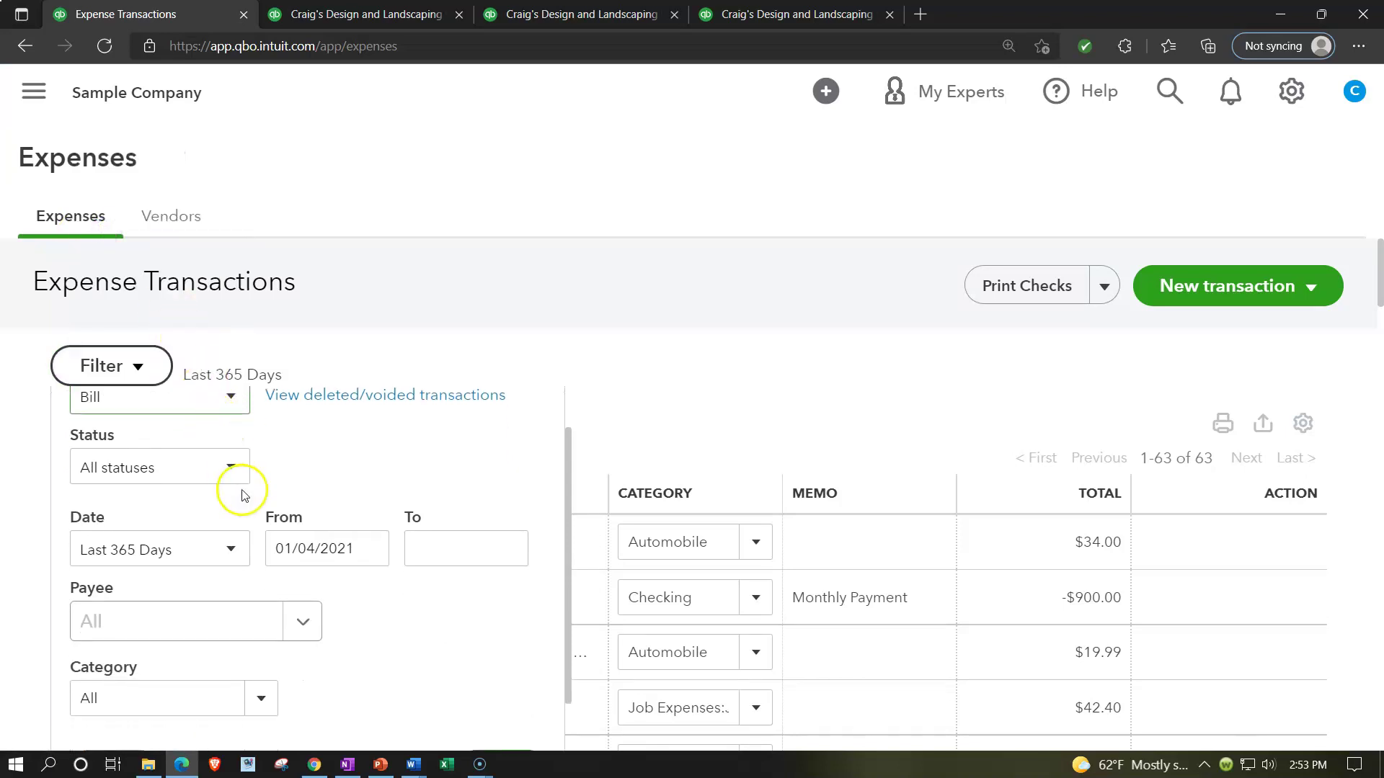
scroll(340, 464, "down", 1)
left_click(485, 699)
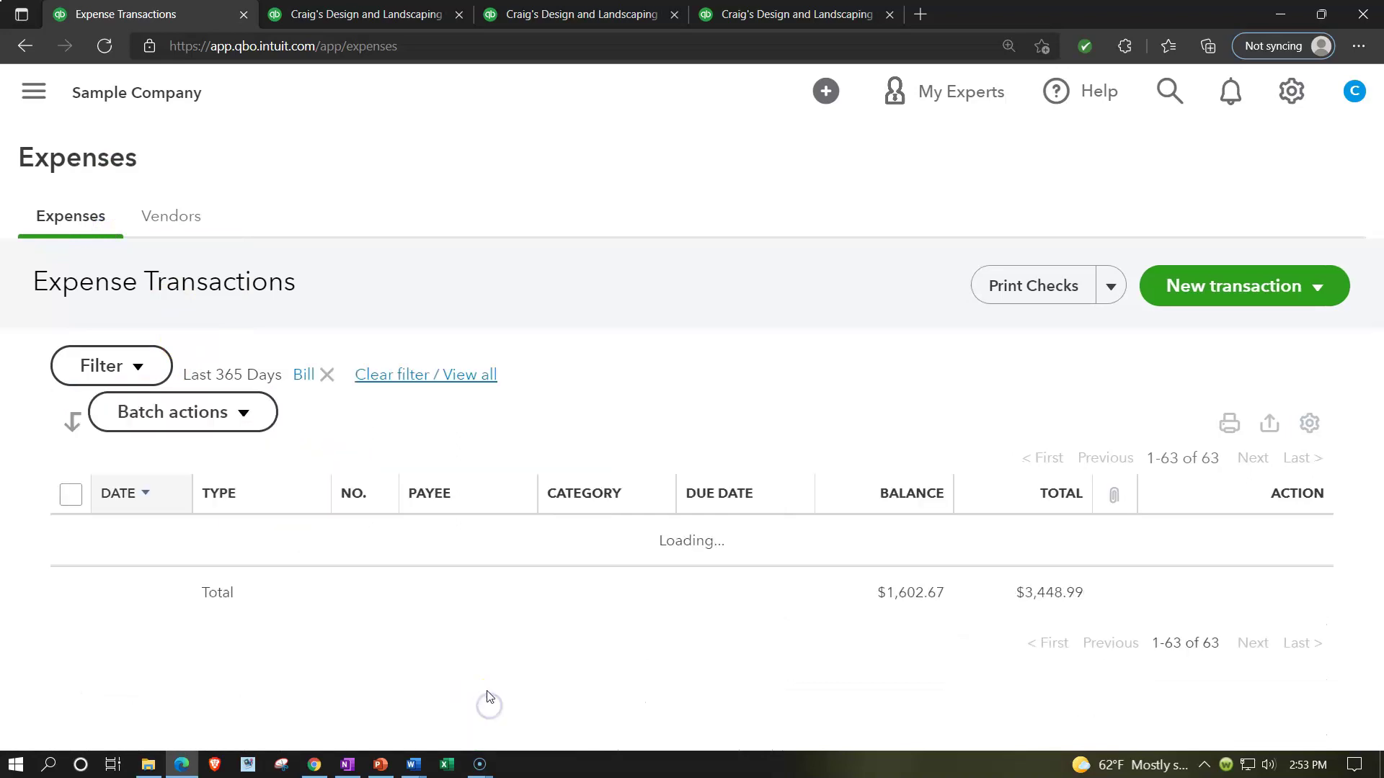
scroll(488, 587, "down", 3)
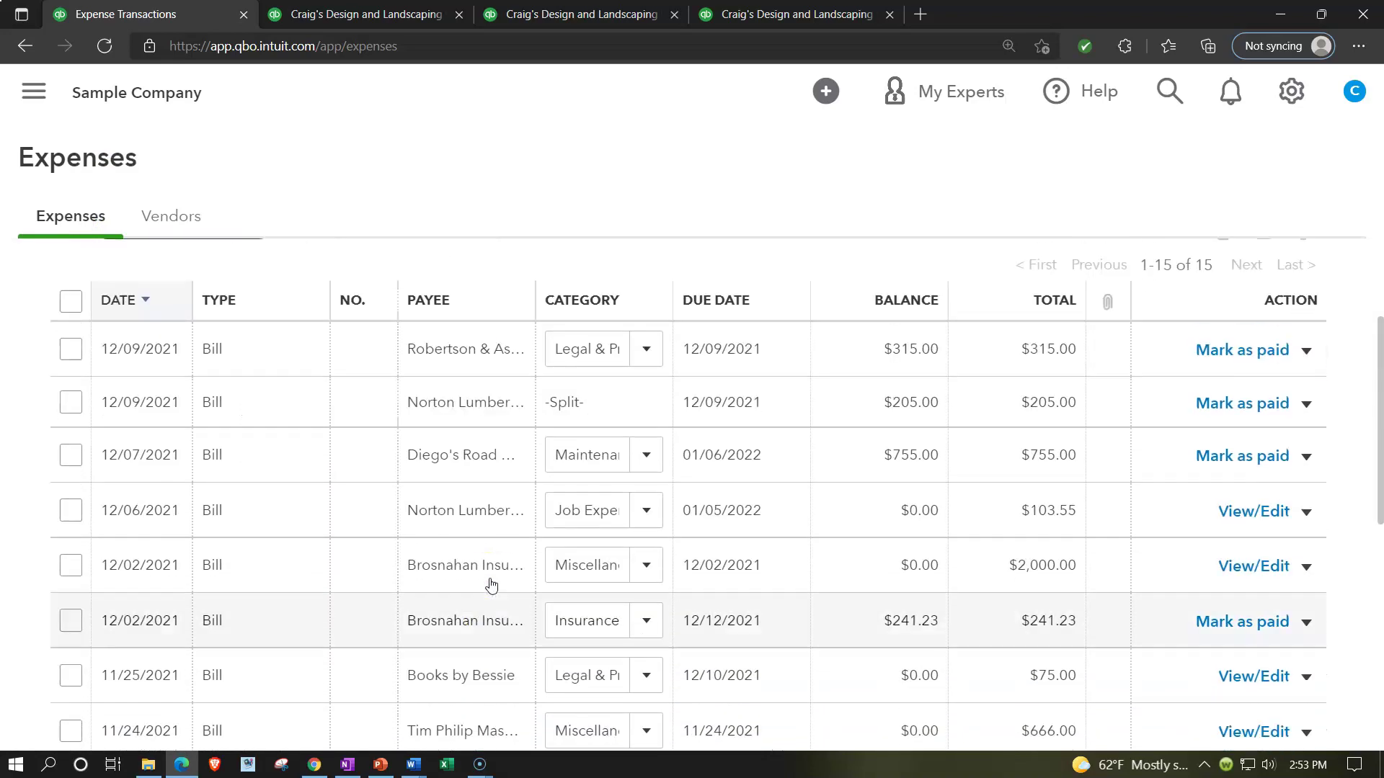
scroll(490, 584, "up", 3)
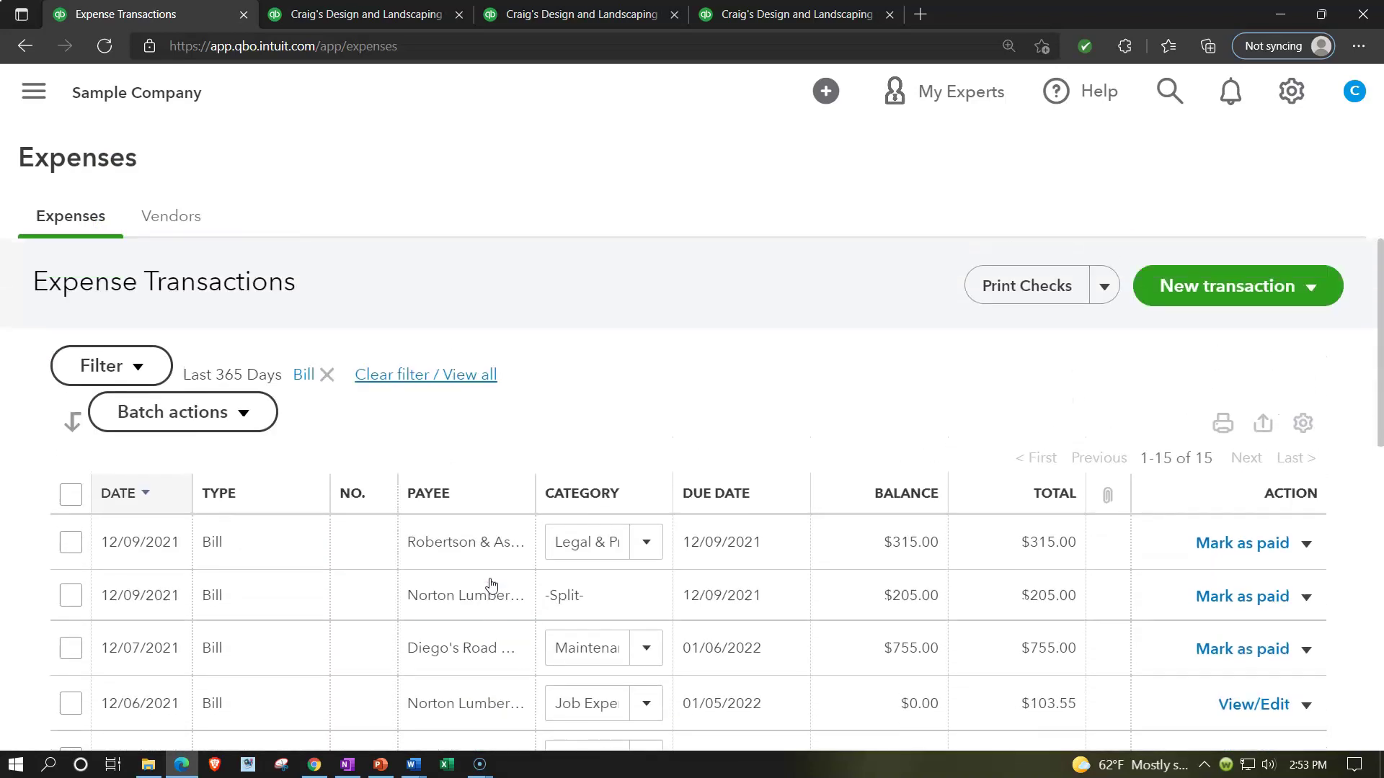
Narrow the bill filter to status Open and review the unpaid bills down to the total.
left_click(125, 352)
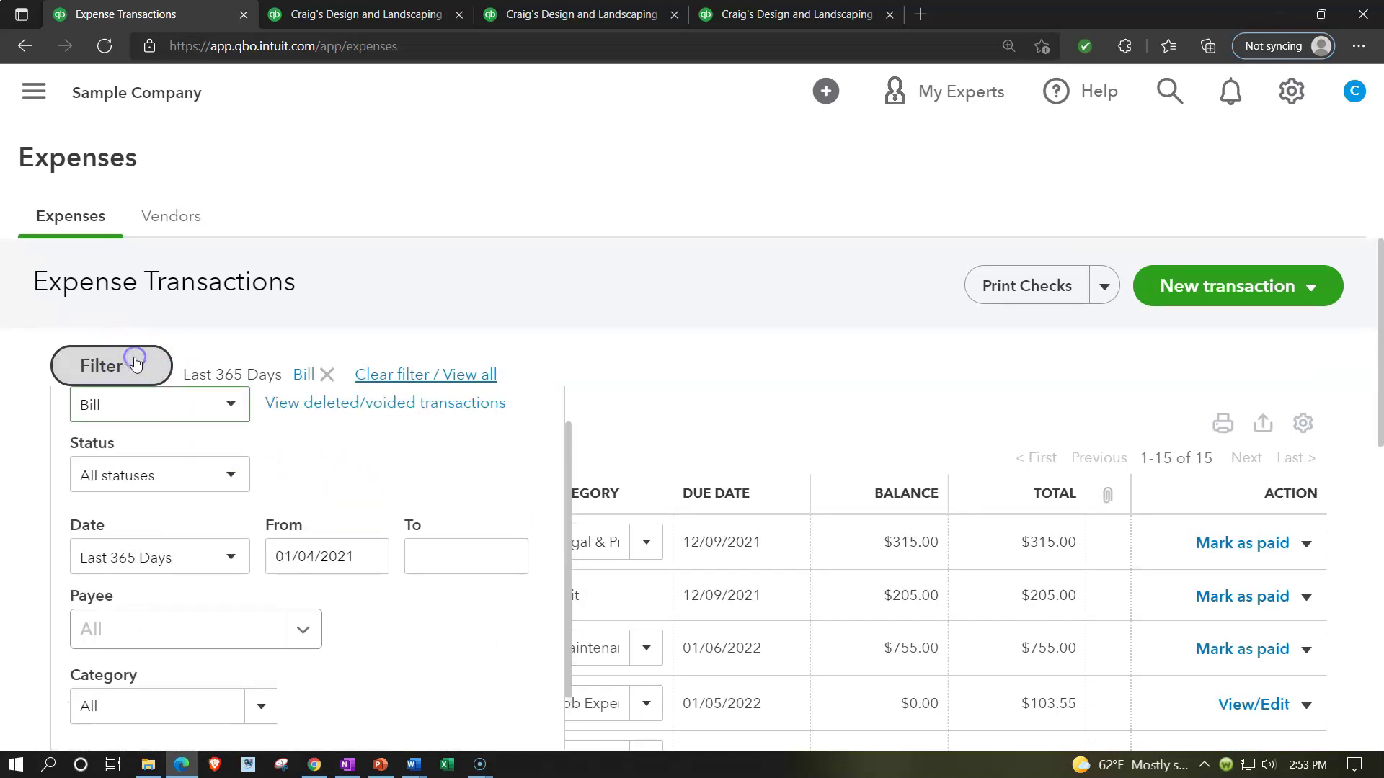
left_click(232, 406)
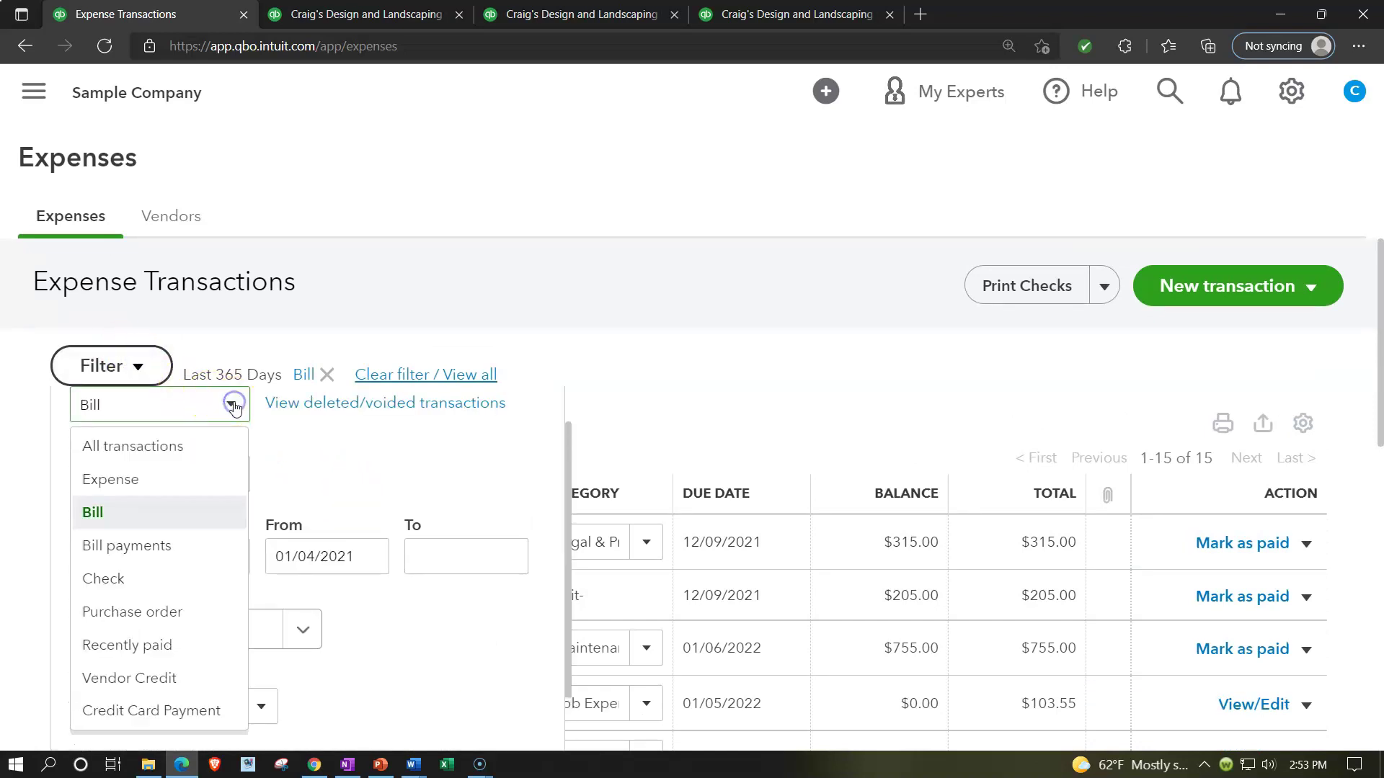
left_click(349, 439)
left_click(232, 478)
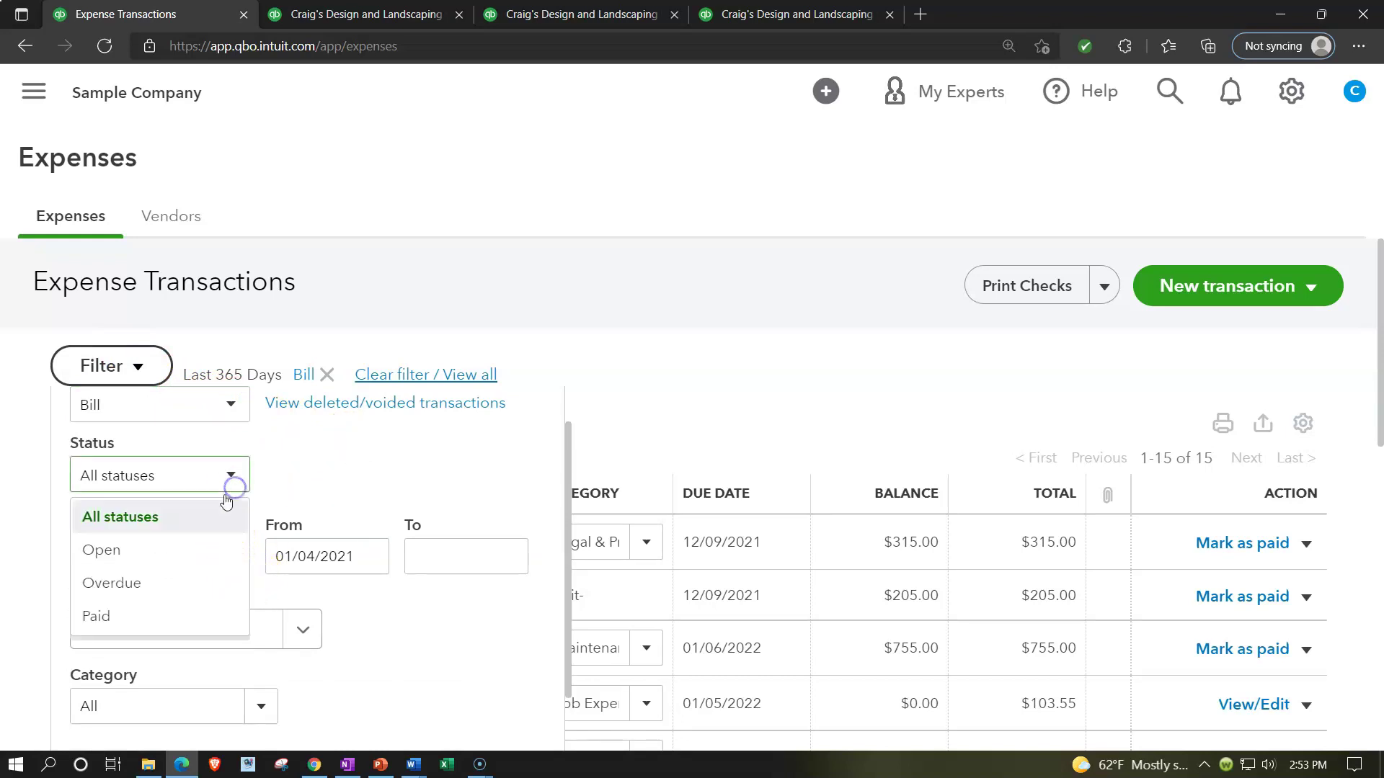
left_click(149, 551)
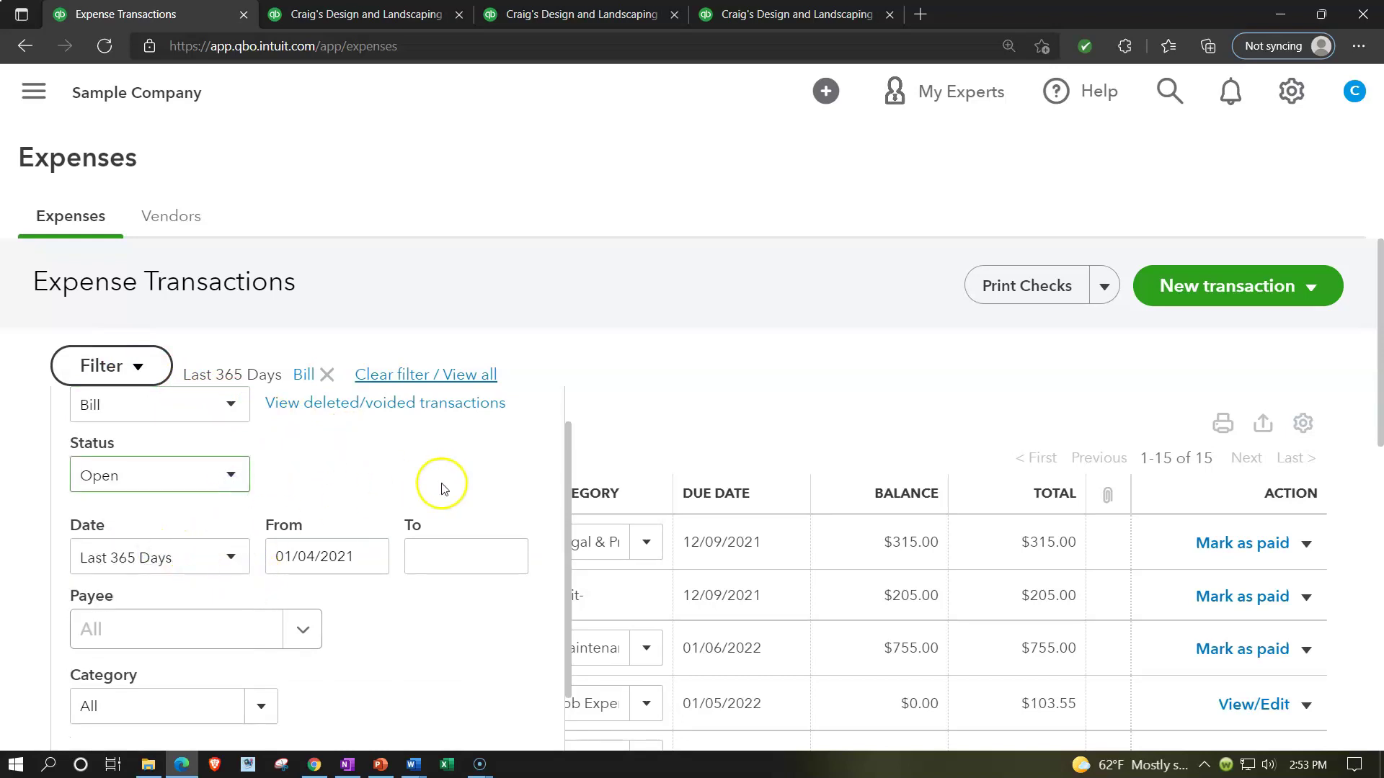
scroll(441, 497, "down", 2)
left_click(475, 694)
scroll(480, 649, "down", 3)
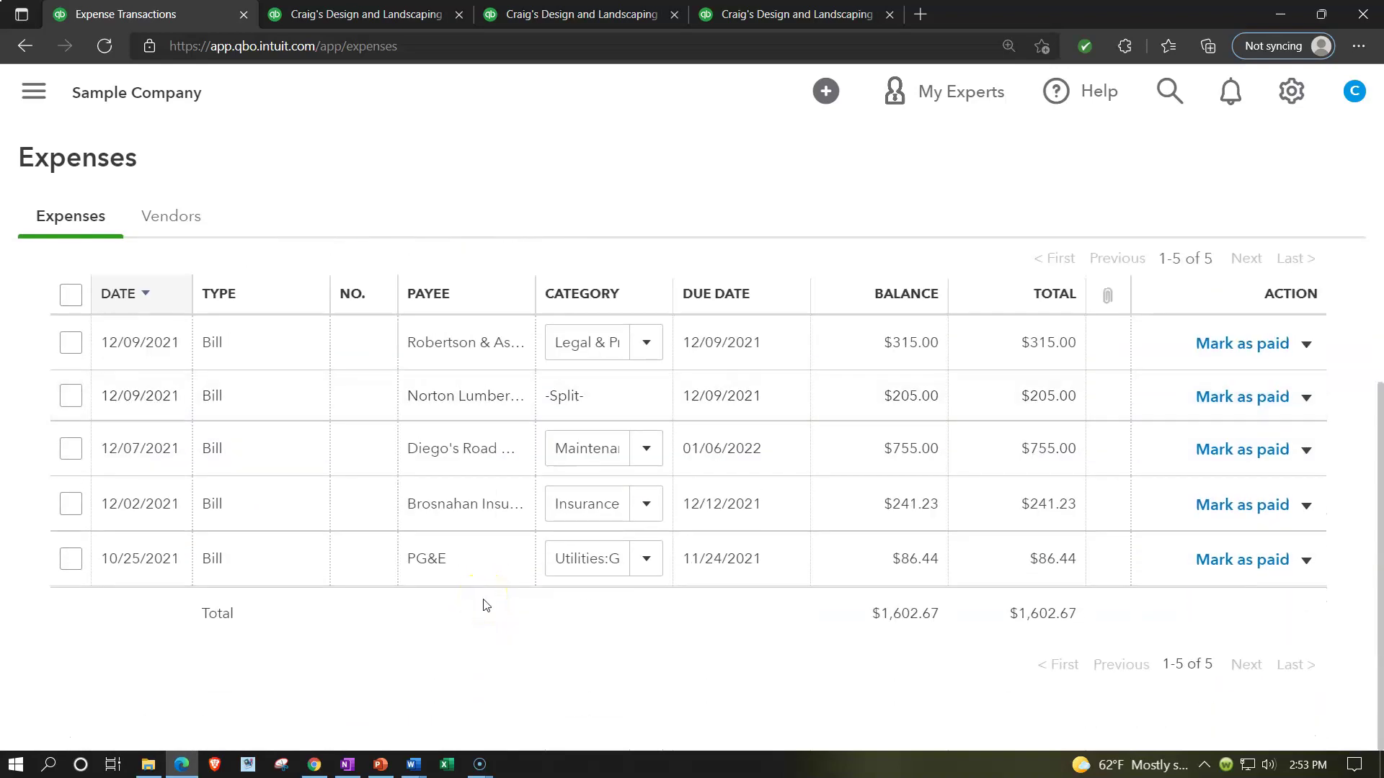
scroll(483, 606, "up", 2)
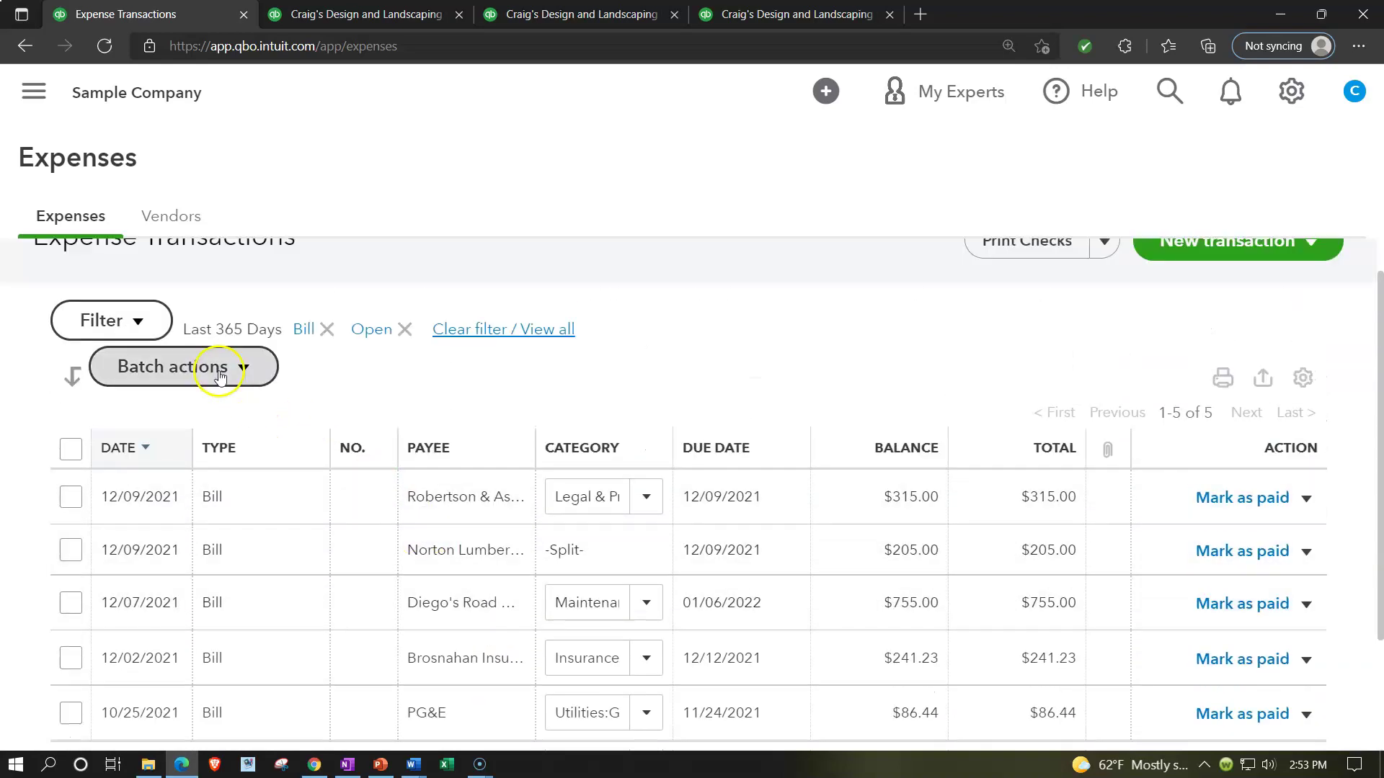
Change the bill filter's status to Overdue, apply it and review the overdue bills down to the total.
left_click(153, 333)
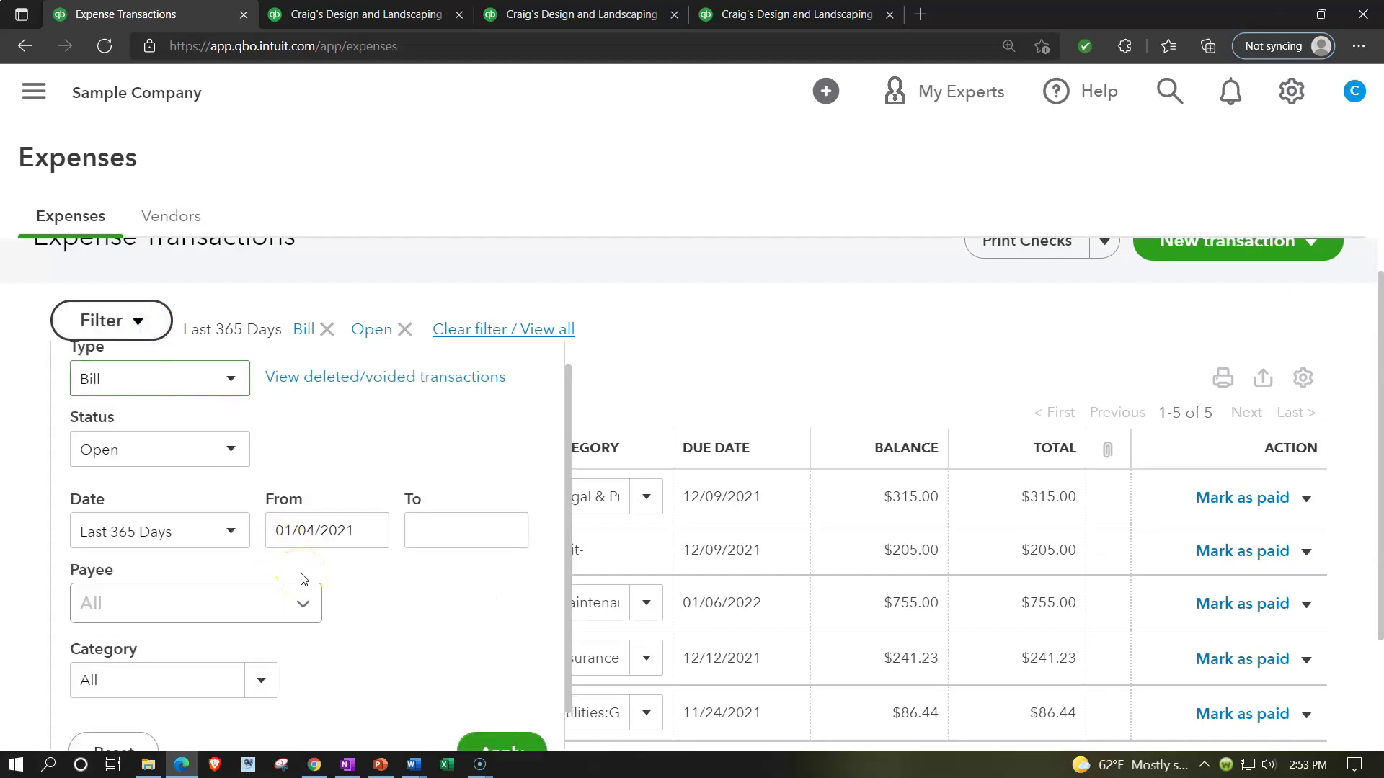
left_click(229, 447)
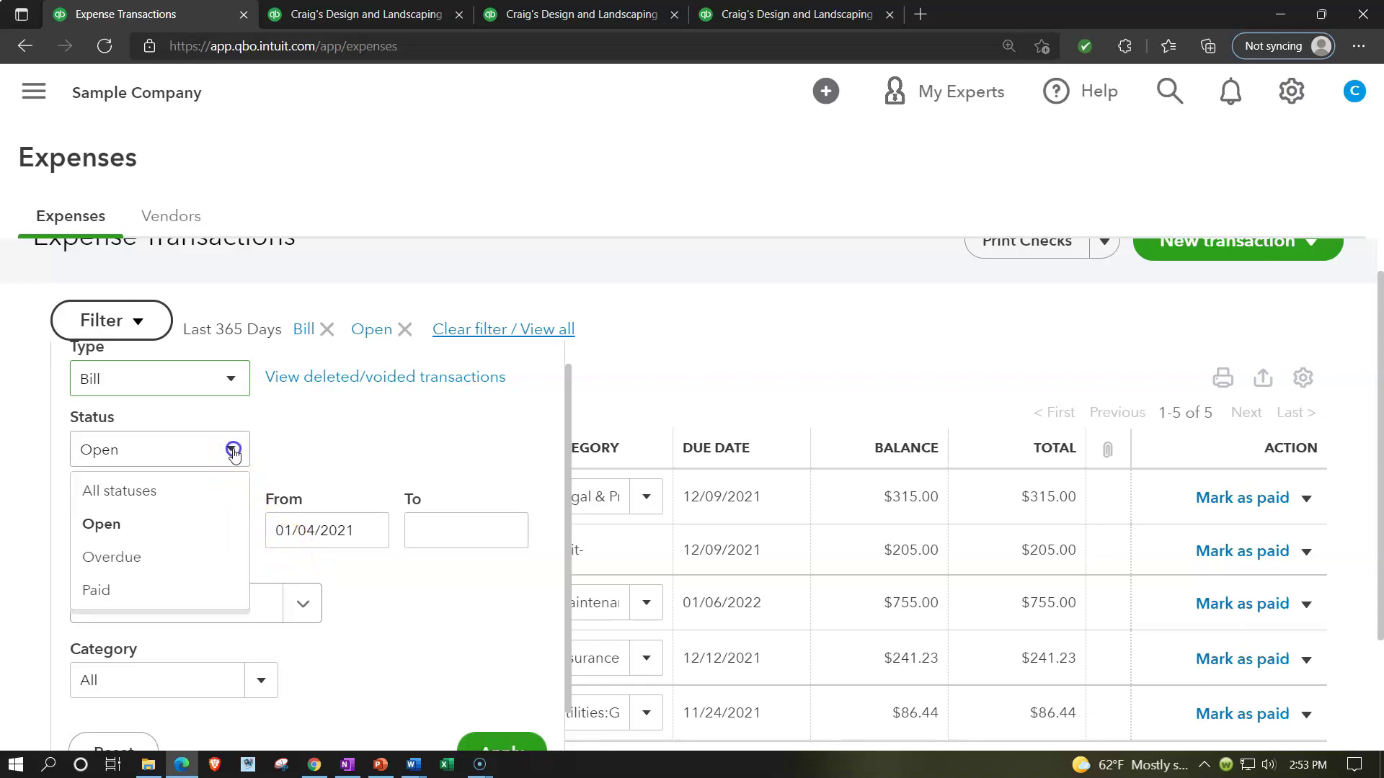
left_click(180, 566)
scroll(332, 635, "down", 1)
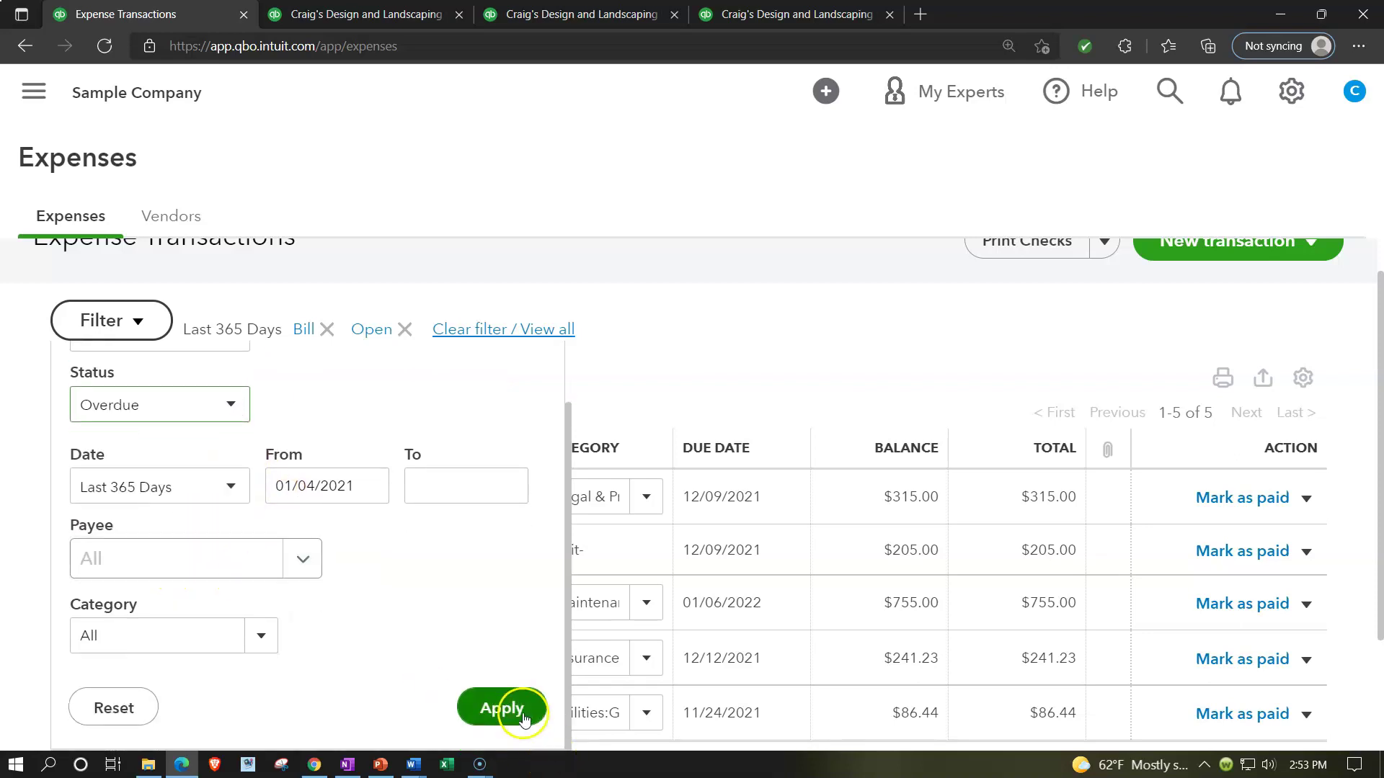
left_click(508, 710)
scroll(519, 670, "down", 1)
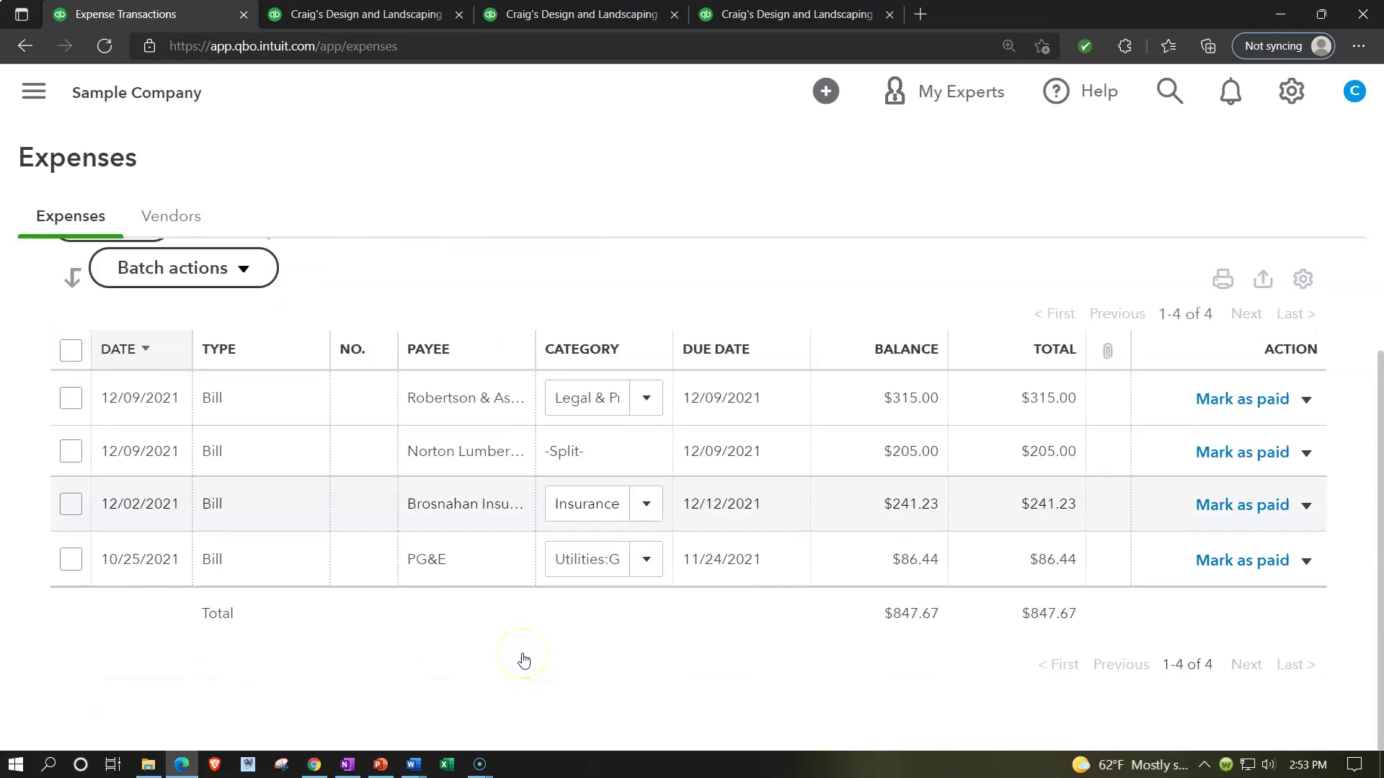
scroll(524, 661, "up", 2)
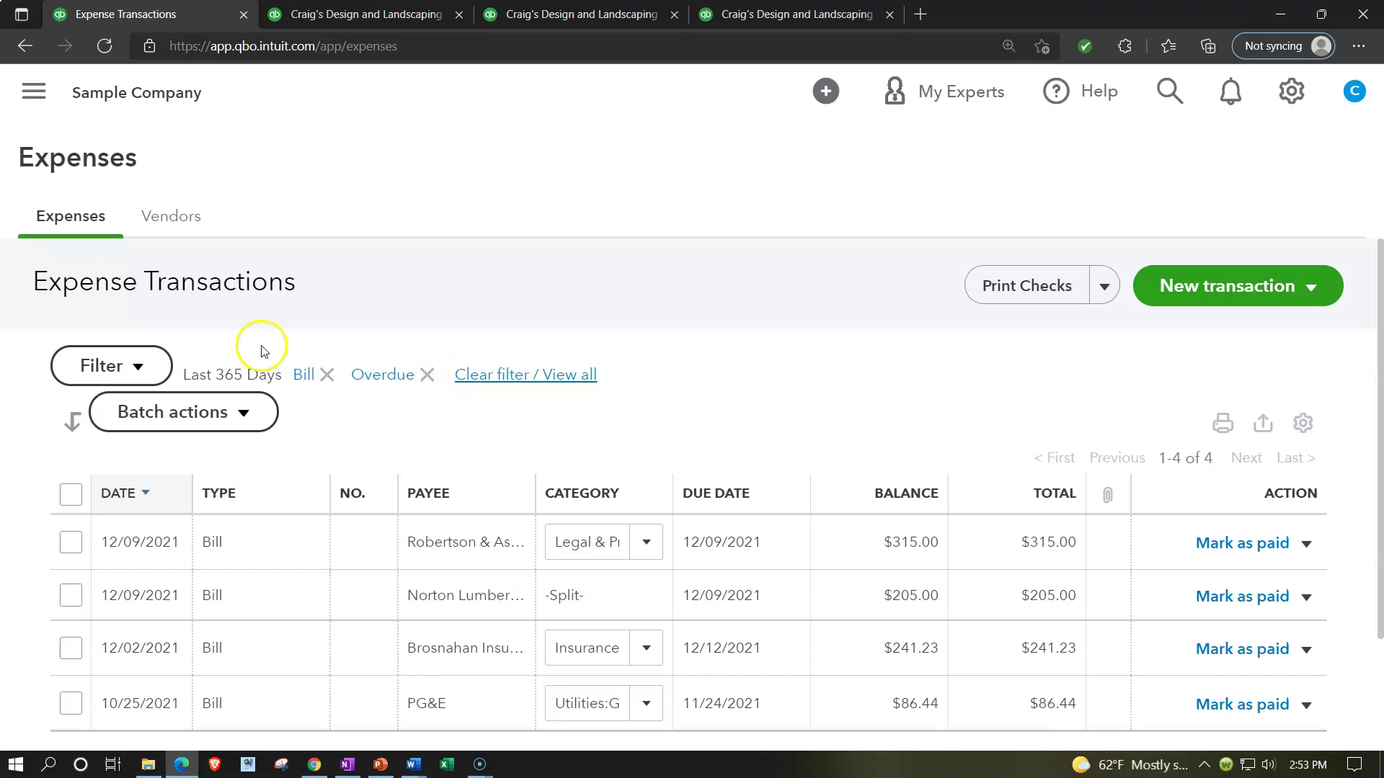
Remove the Overdue and Bill filters, and switch to the Vendors list to scan the vendors' open balances.
left_click(427, 374)
left_click(323, 376)
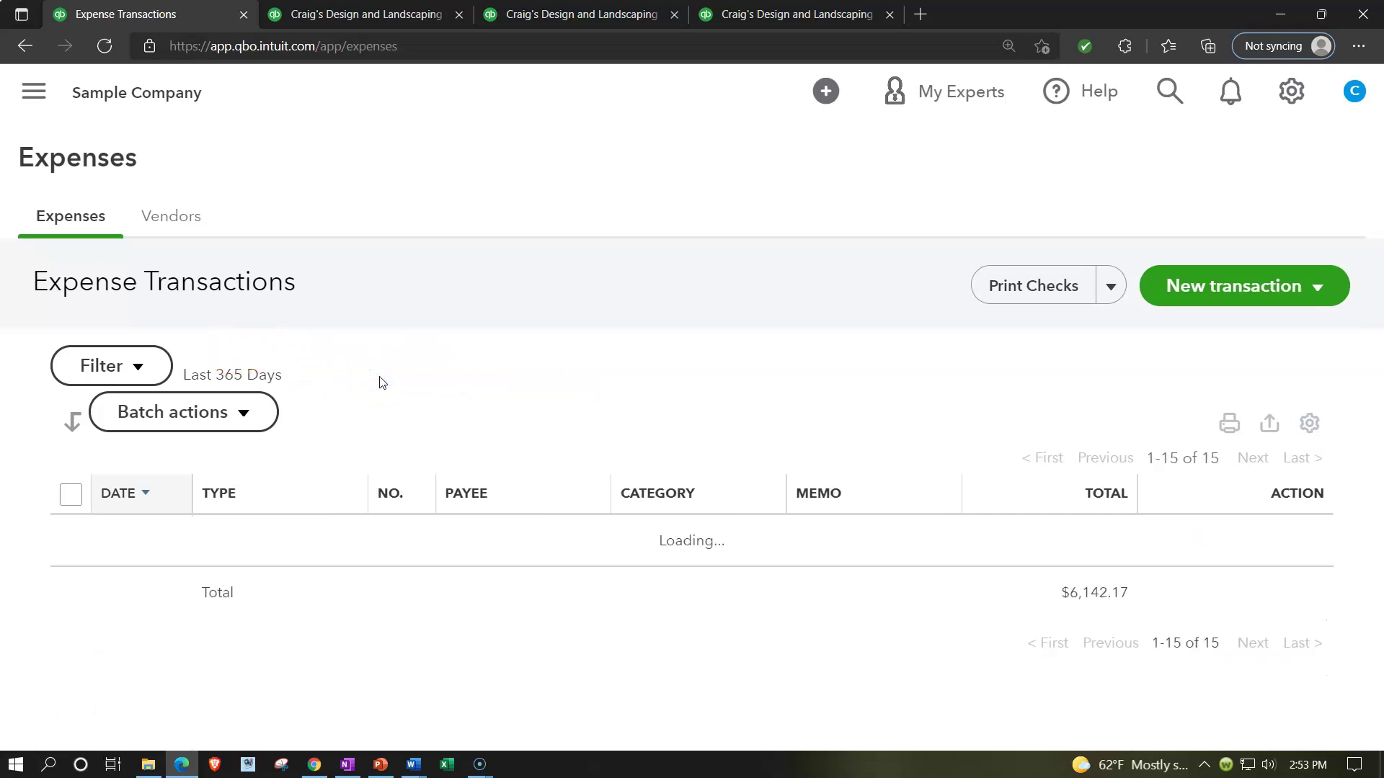
left_click(196, 220)
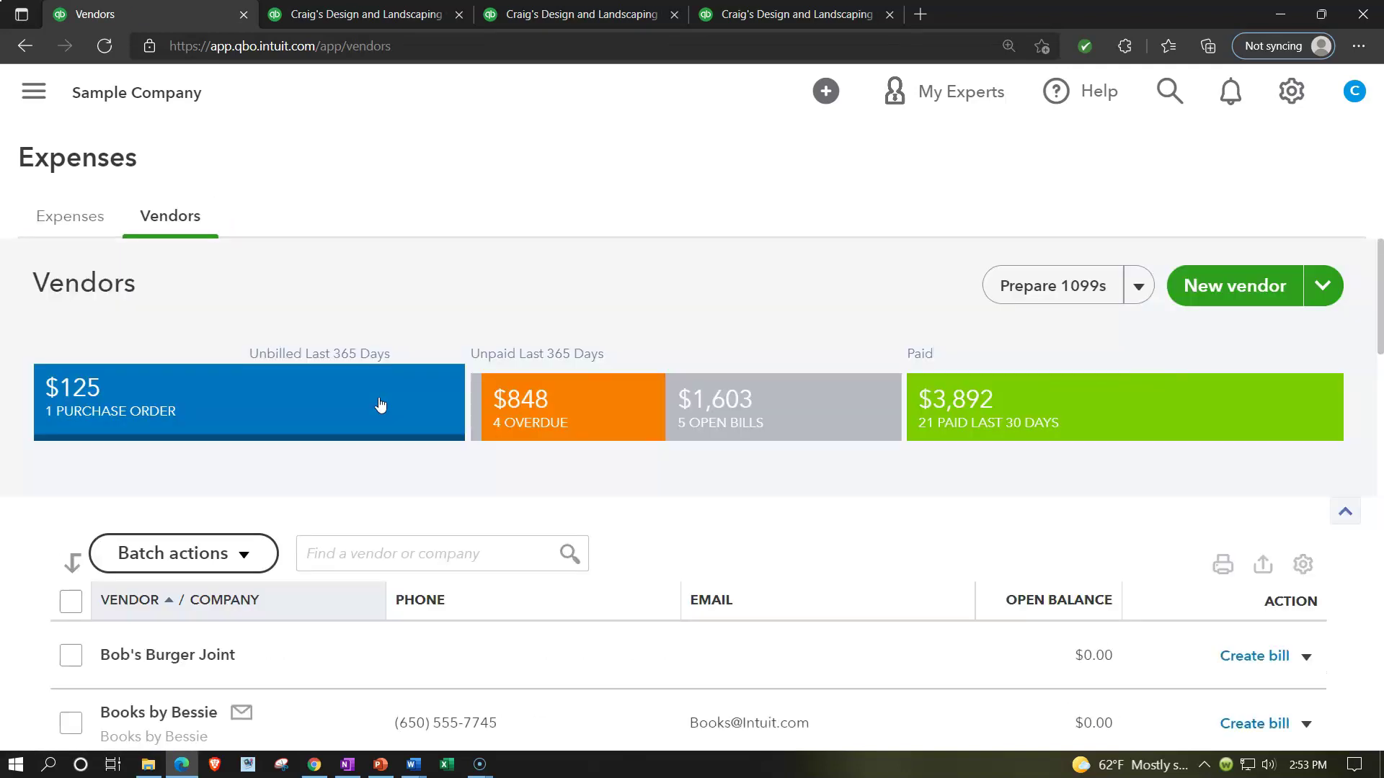
scroll(380, 404, "down", 3)
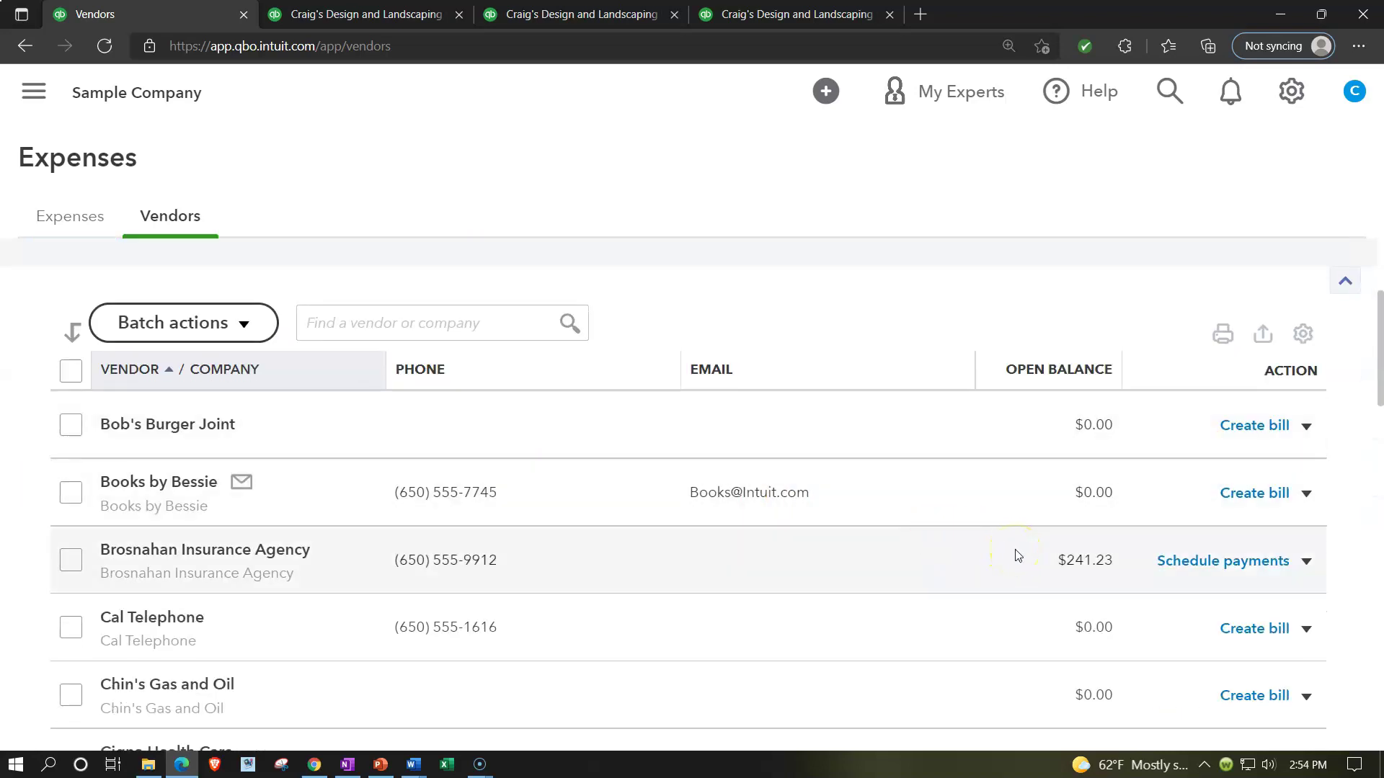
scroll(1017, 554, "up", 3)
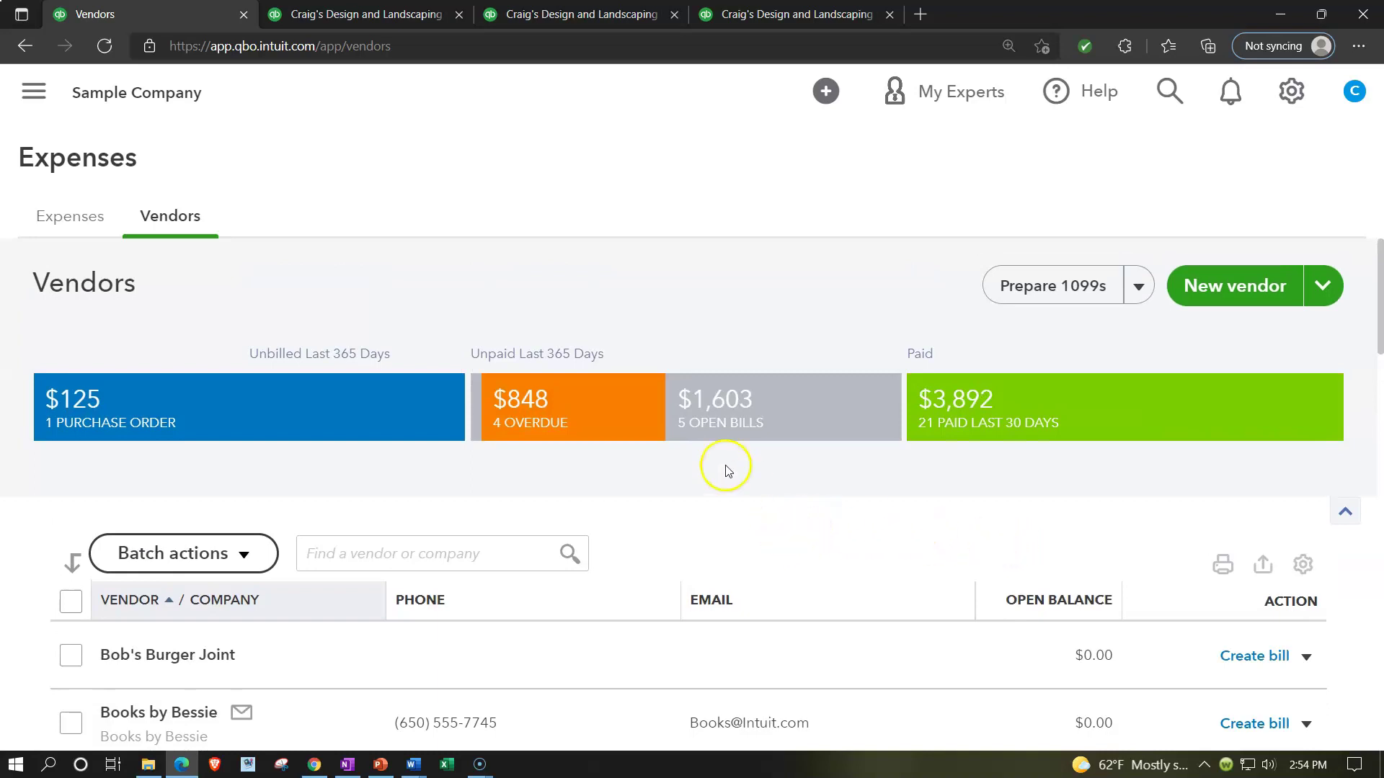
Filter the vendor list to vendors with open bills and review their pending bills and open balances.
left_click(733, 424)
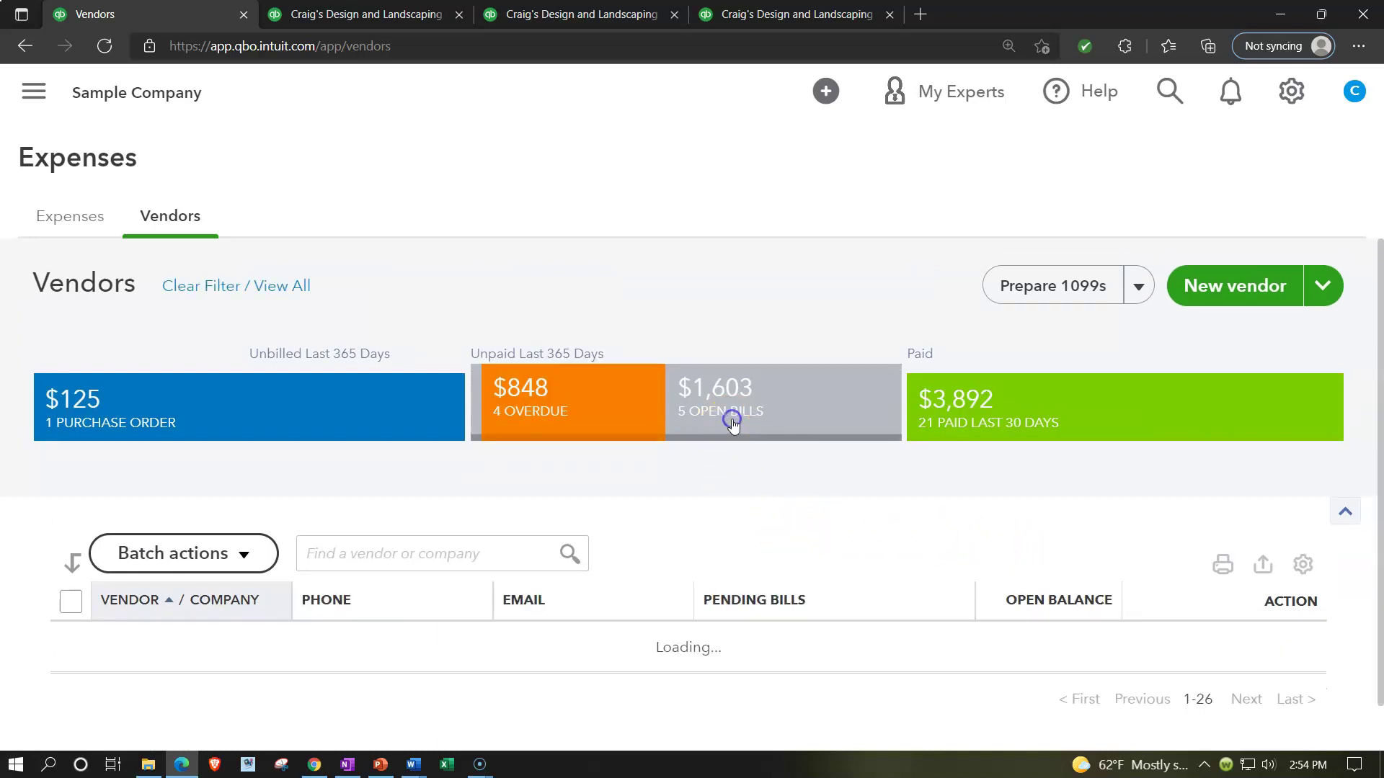
scroll(682, 563, "down", 3)
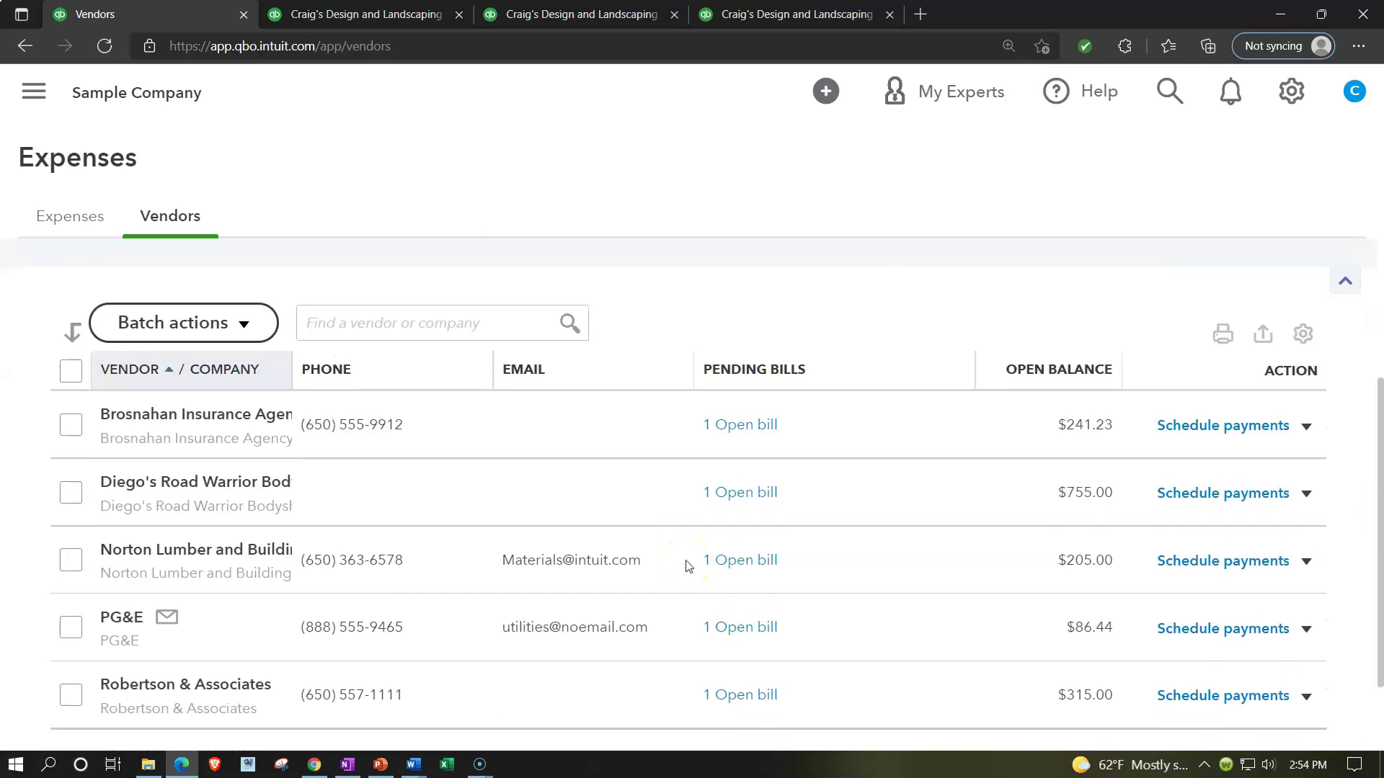
scroll(687, 566, "down", 1)
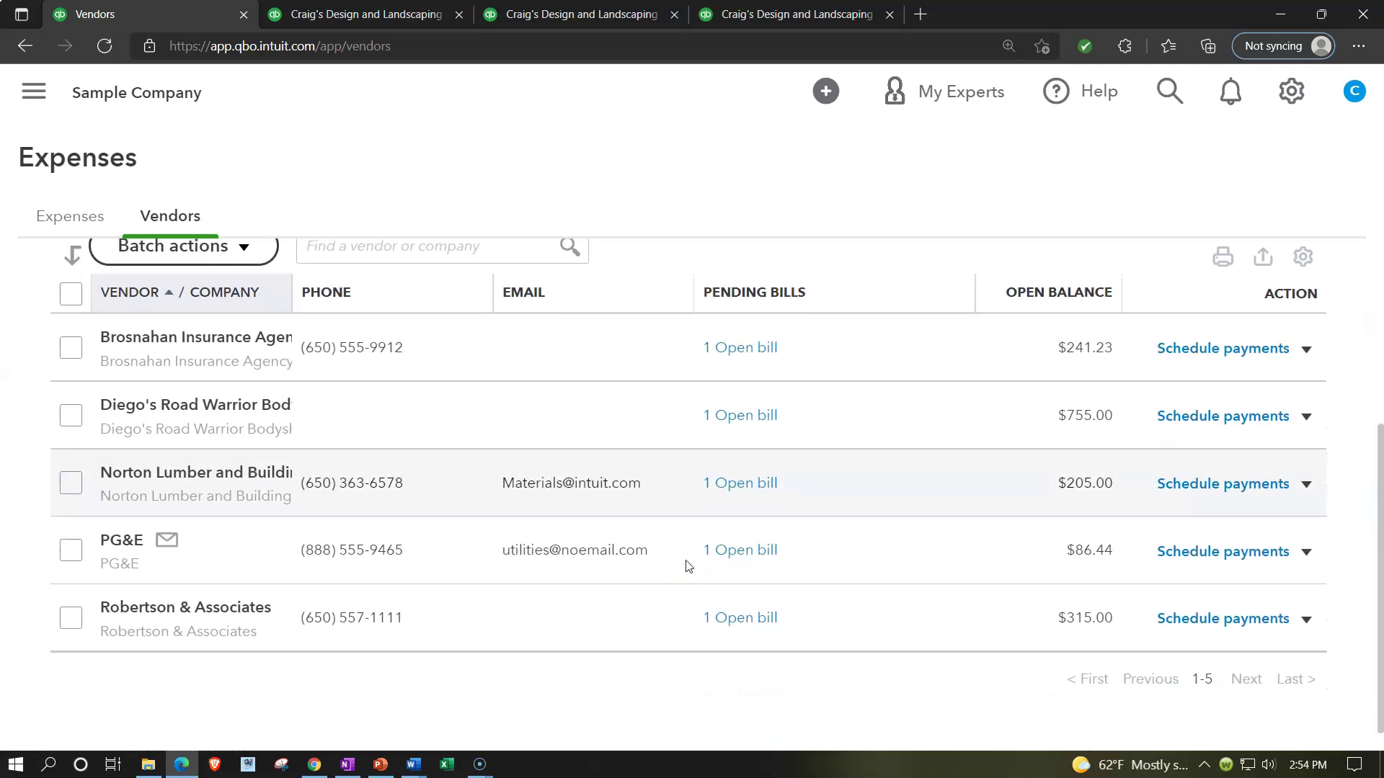
Filter the vendor list to vendors with overdue bills and review their overdue balances.
scroll(686, 567, "up", 5)
left_click(598, 405)
scroll(598, 404, "down", 2)
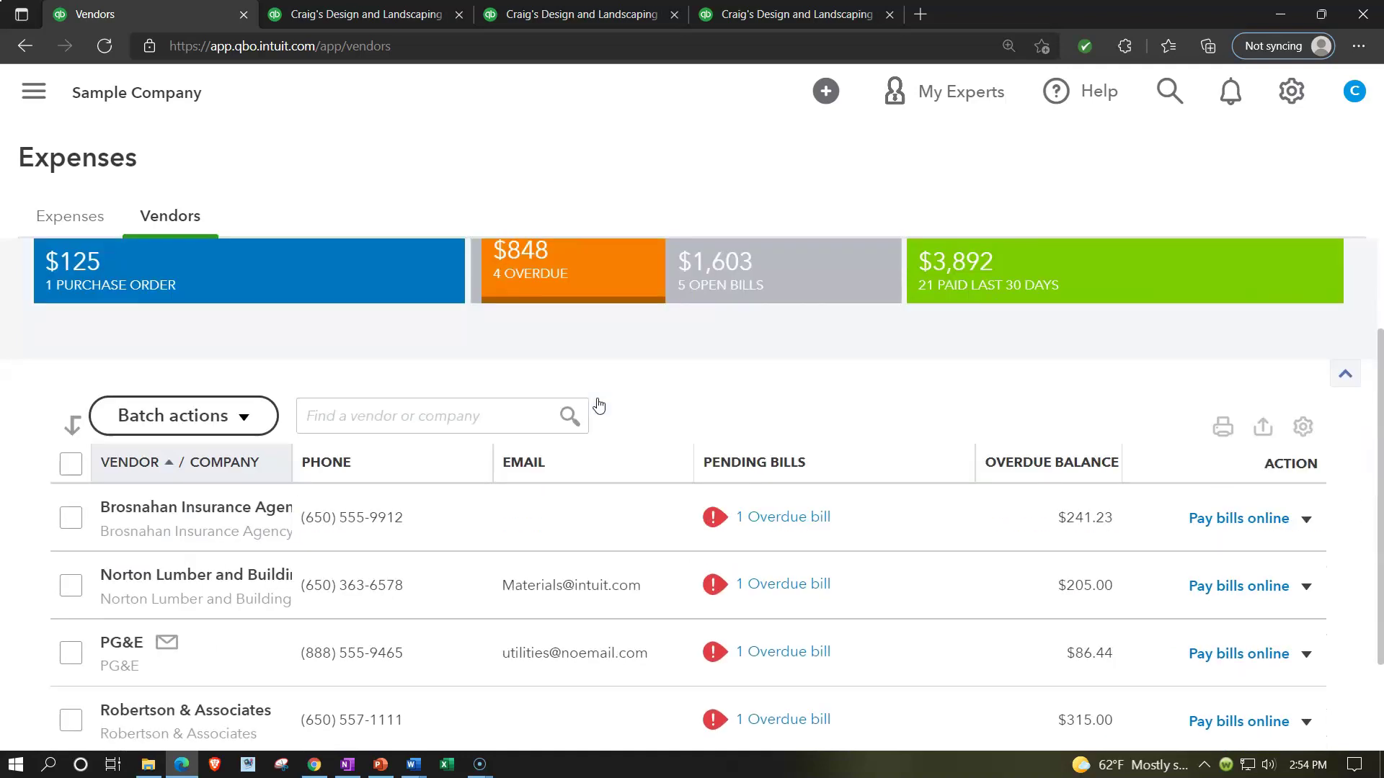
Open the Brosnahan Insurance Agency vendor record and review its transaction list and vendor details.
left_click(234, 494)
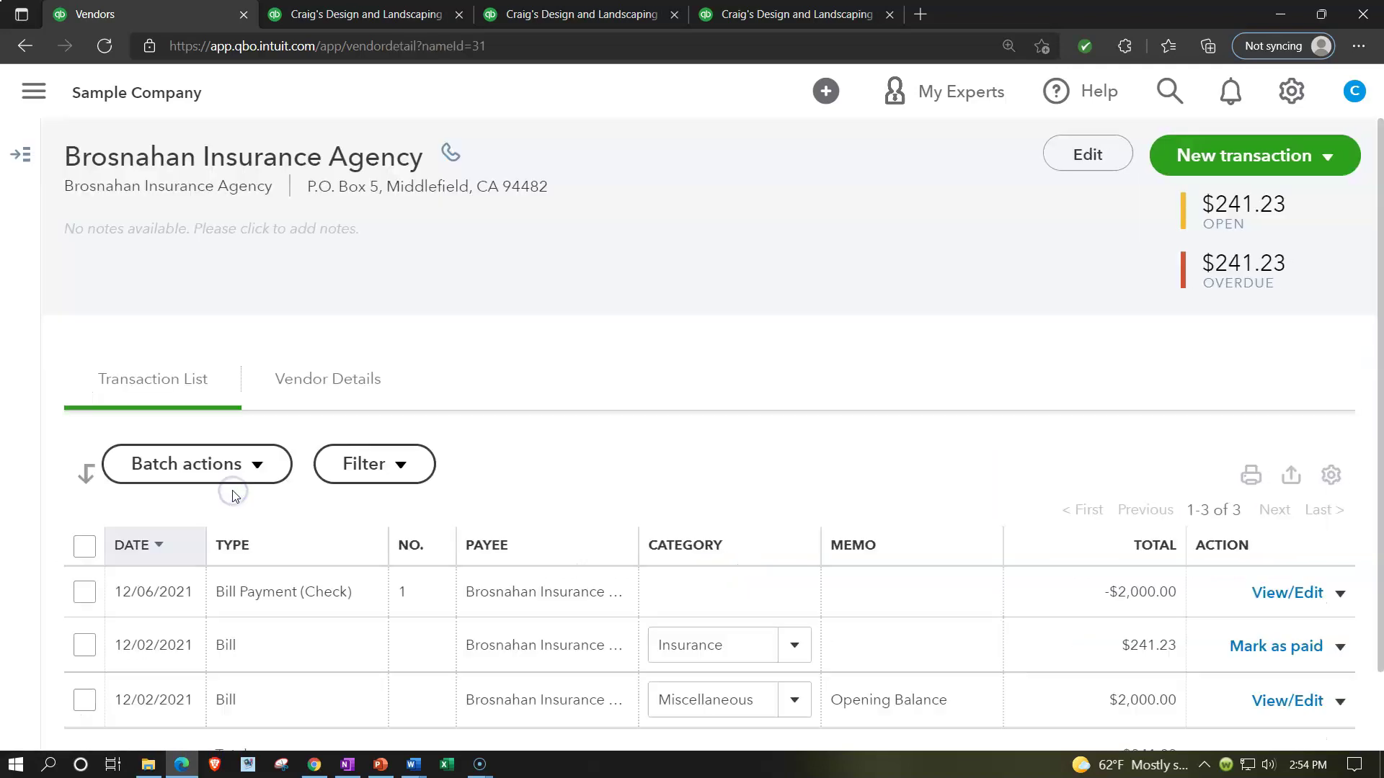
scroll(237, 497, "down", 1)
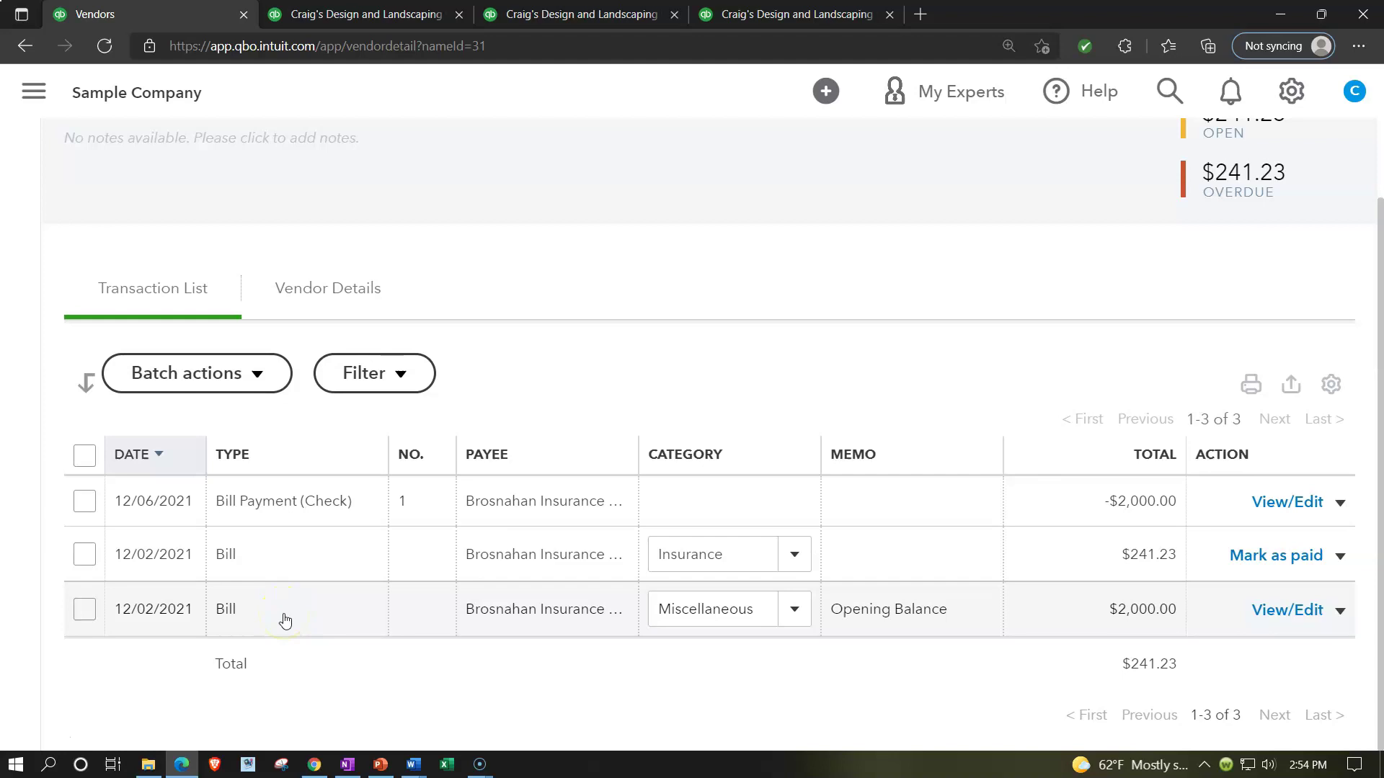
left_click(341, 294)
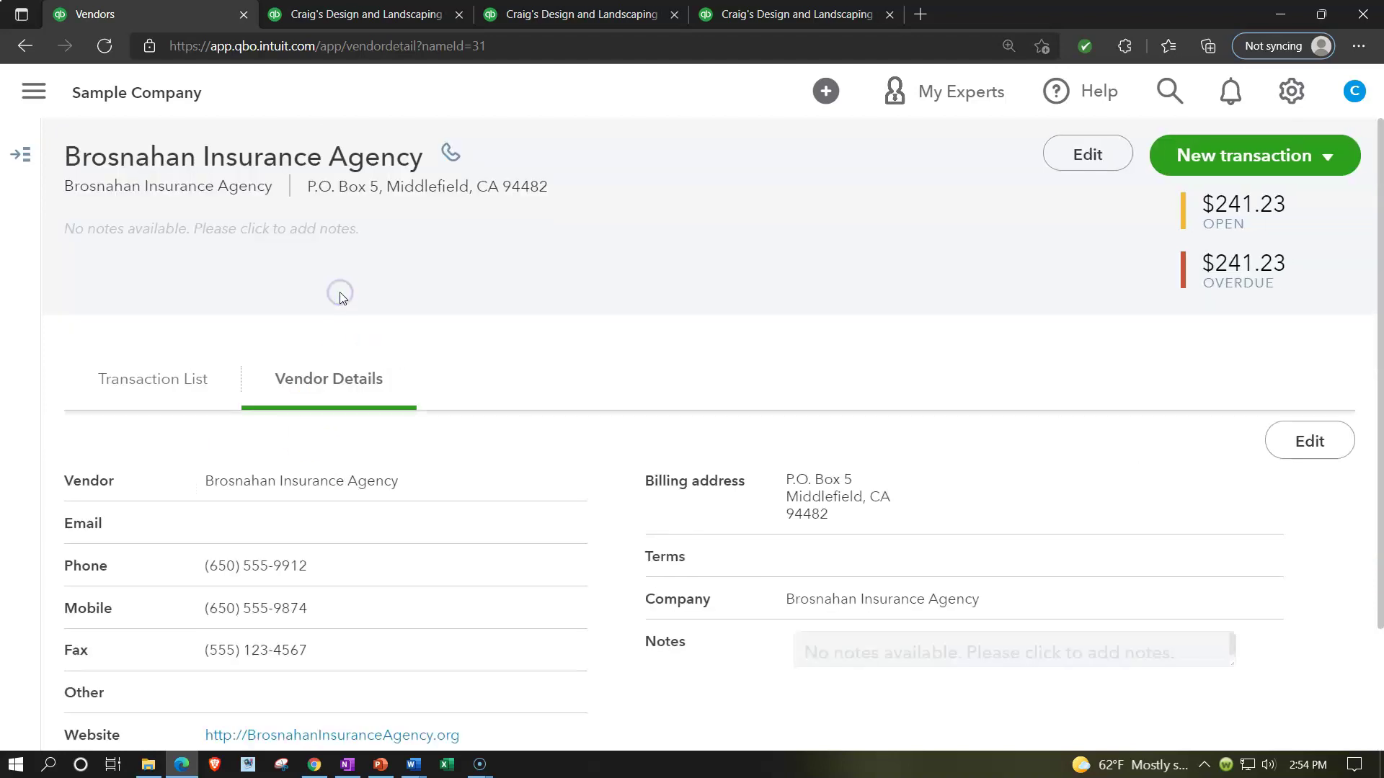
scroll(396, 534, "down", 2)
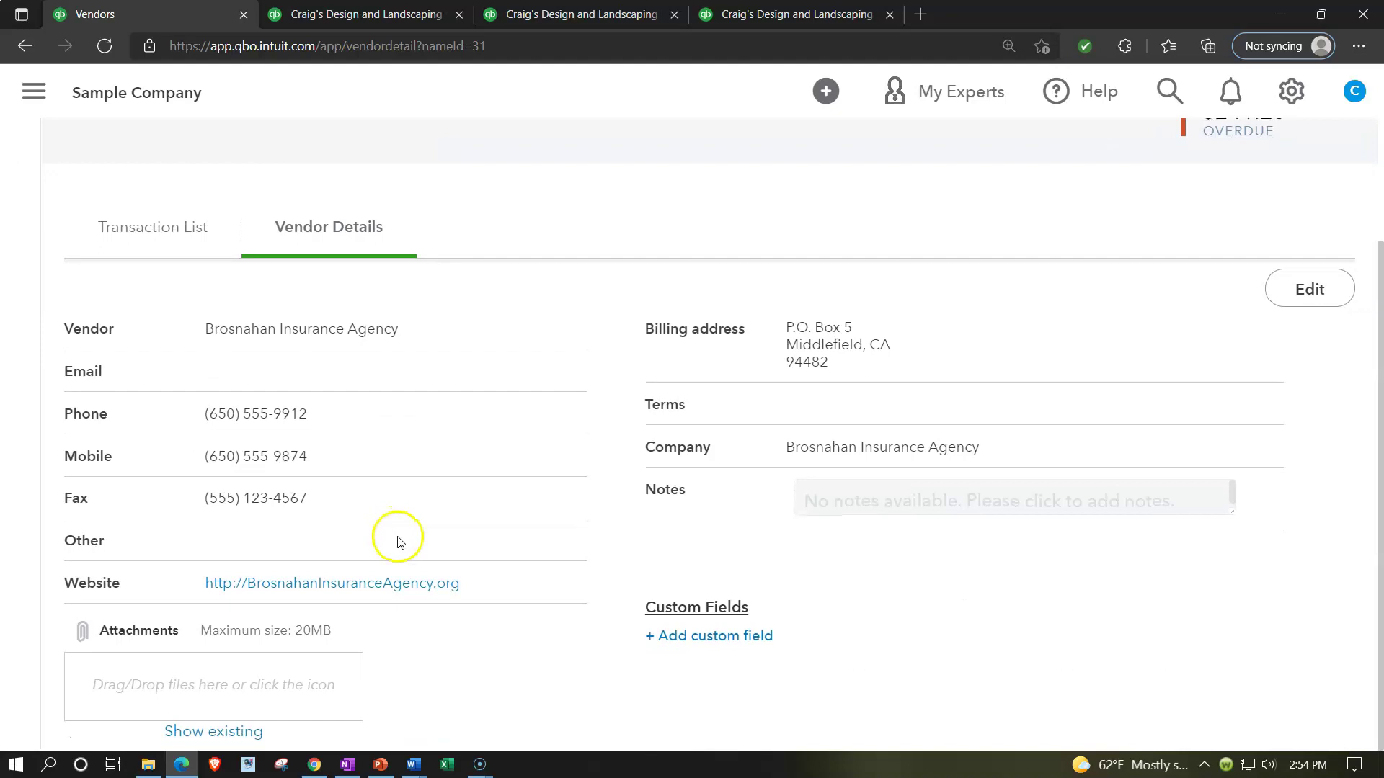
Switch the Brosnahan Insurance Agency record back to its transaction list, and return to the Vendors overview to review the overdue vendors.
scroll(400, 542, "up", 2)
left_click(167, 392)
left_click(136, 247)
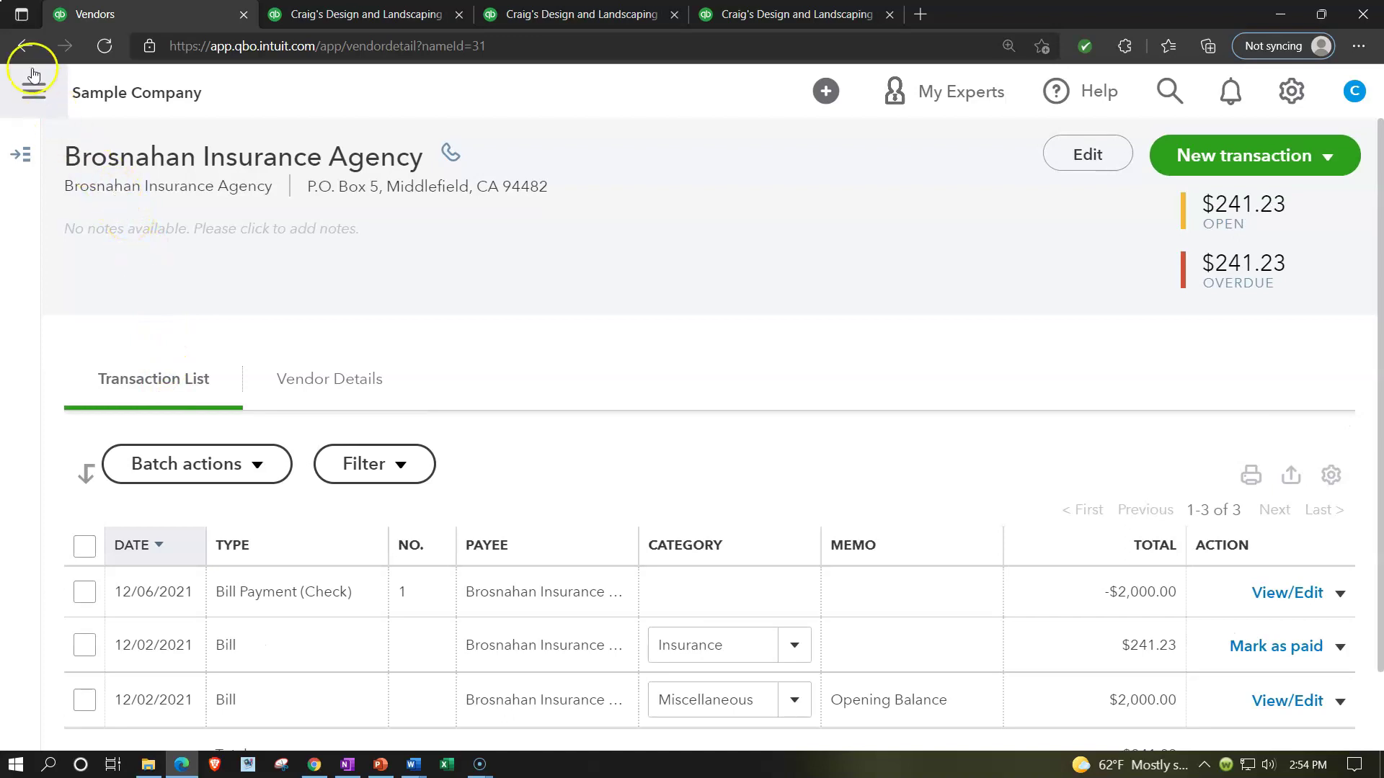
left_click(26, 154)
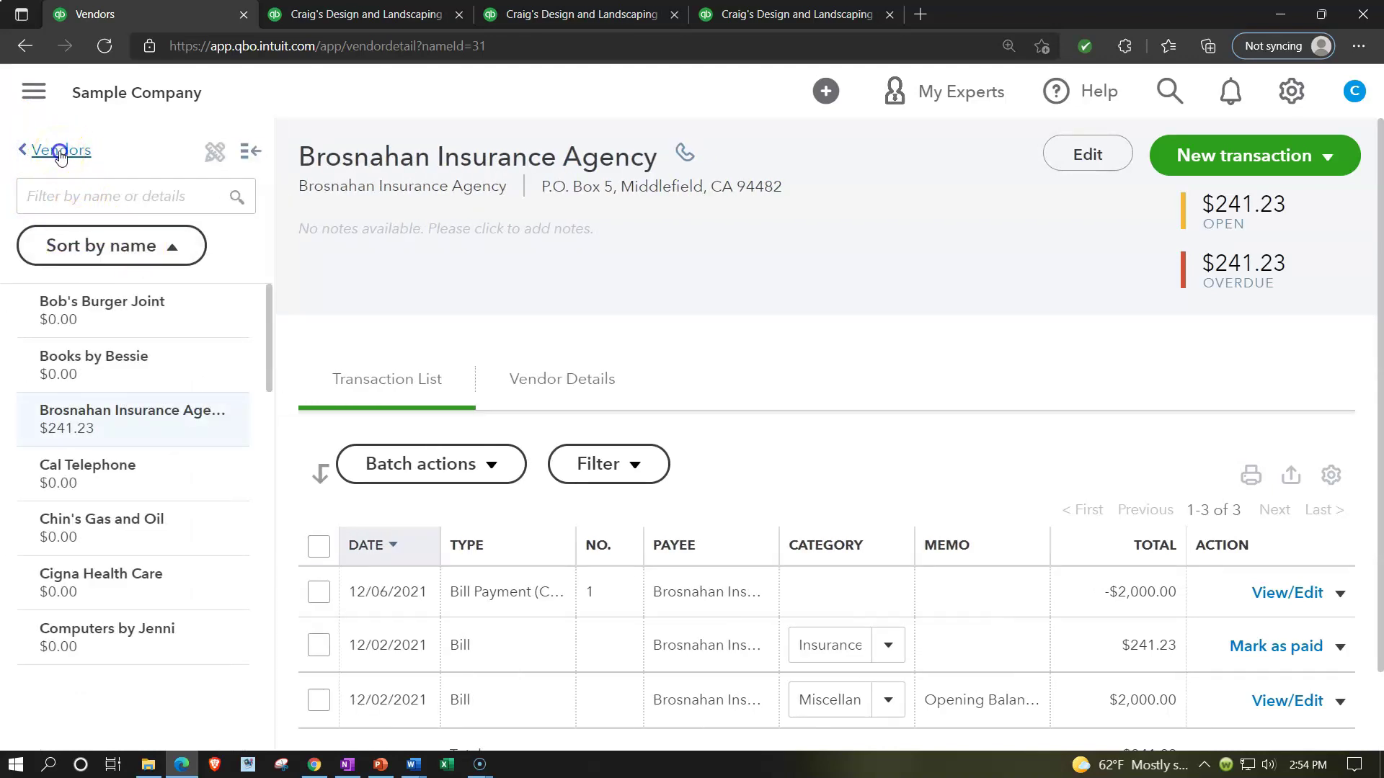
left_click(60, 153)
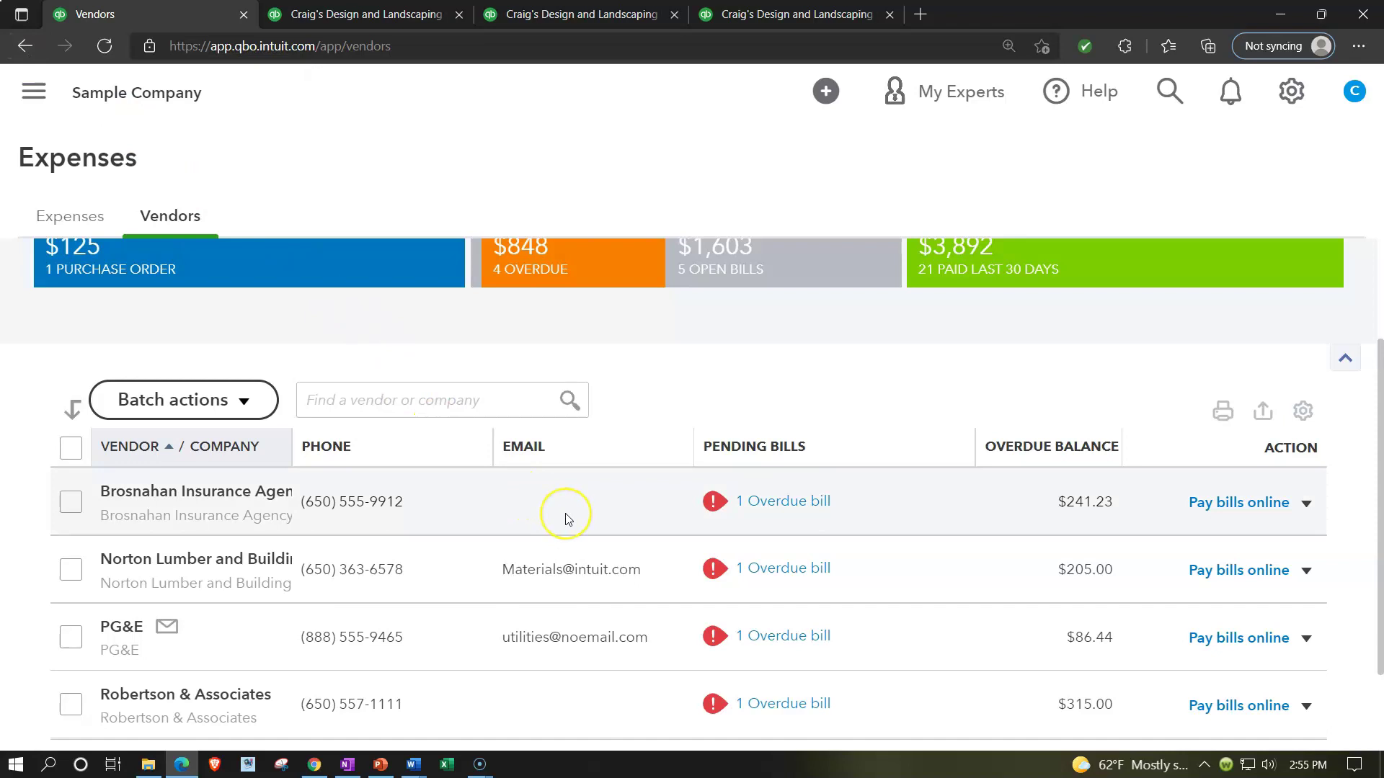
scroll(567, 517, "up", 2)
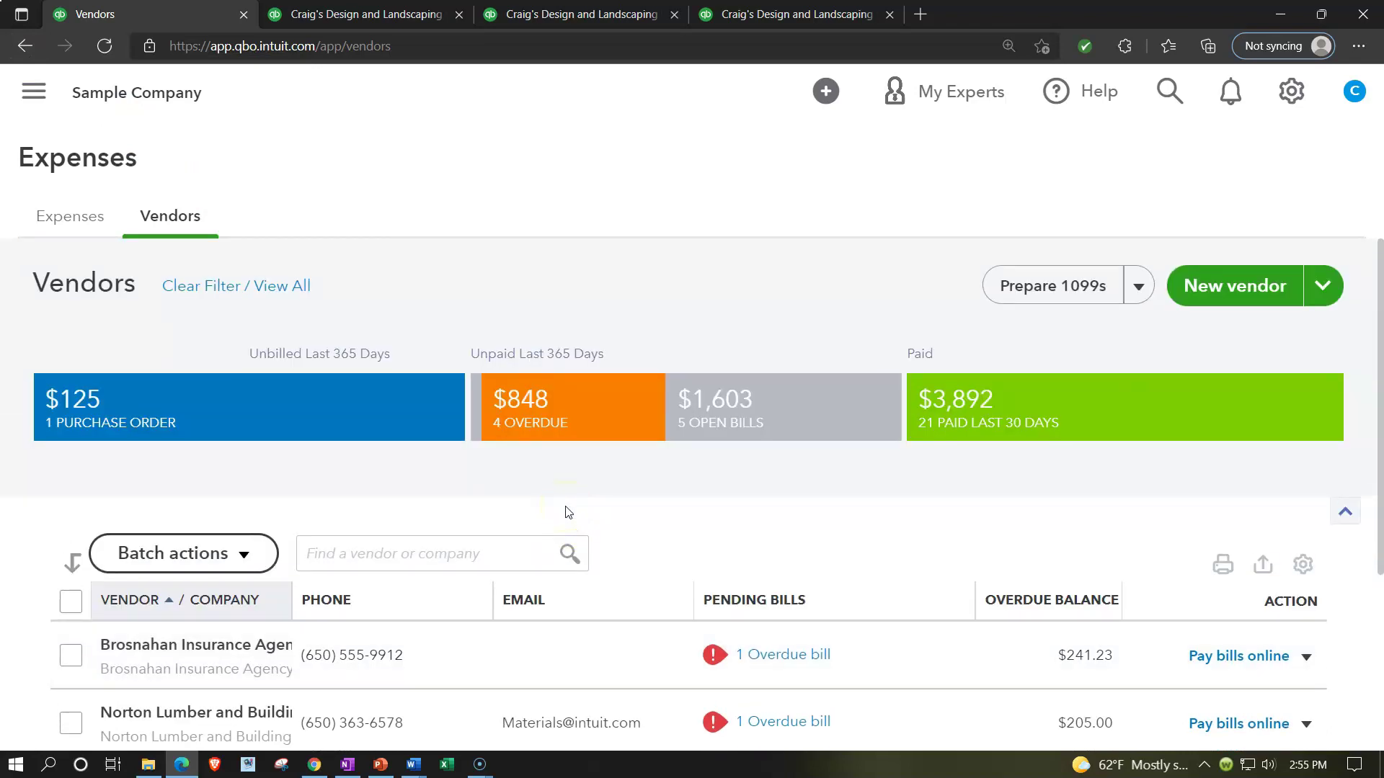
Compare Accounts Payable on the Balance Sheet with the Vendor Balance Detail report, and place that report's browser tab ahead of the Balance Sheet.
left_click(381, 20)
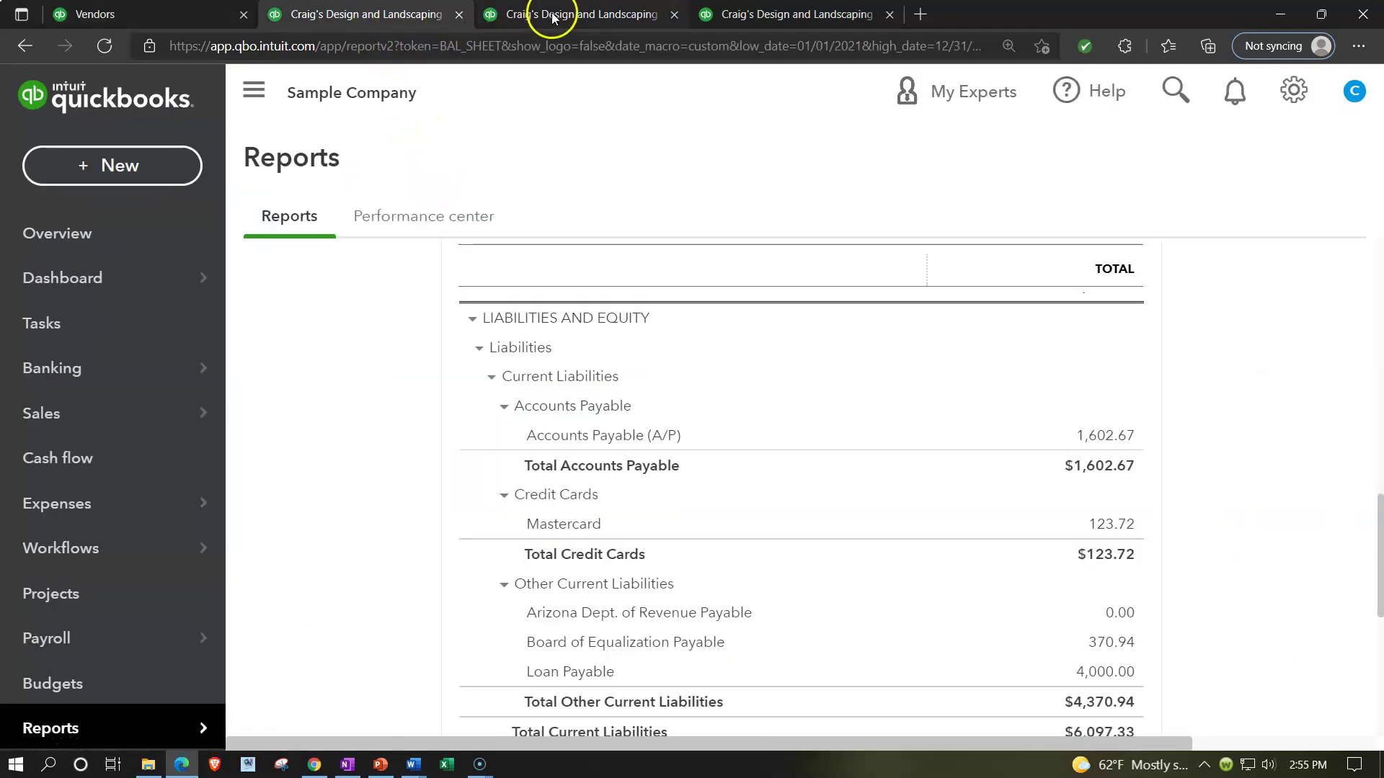
left_click(553, 16)
scroll(266, 524, "up", 8)
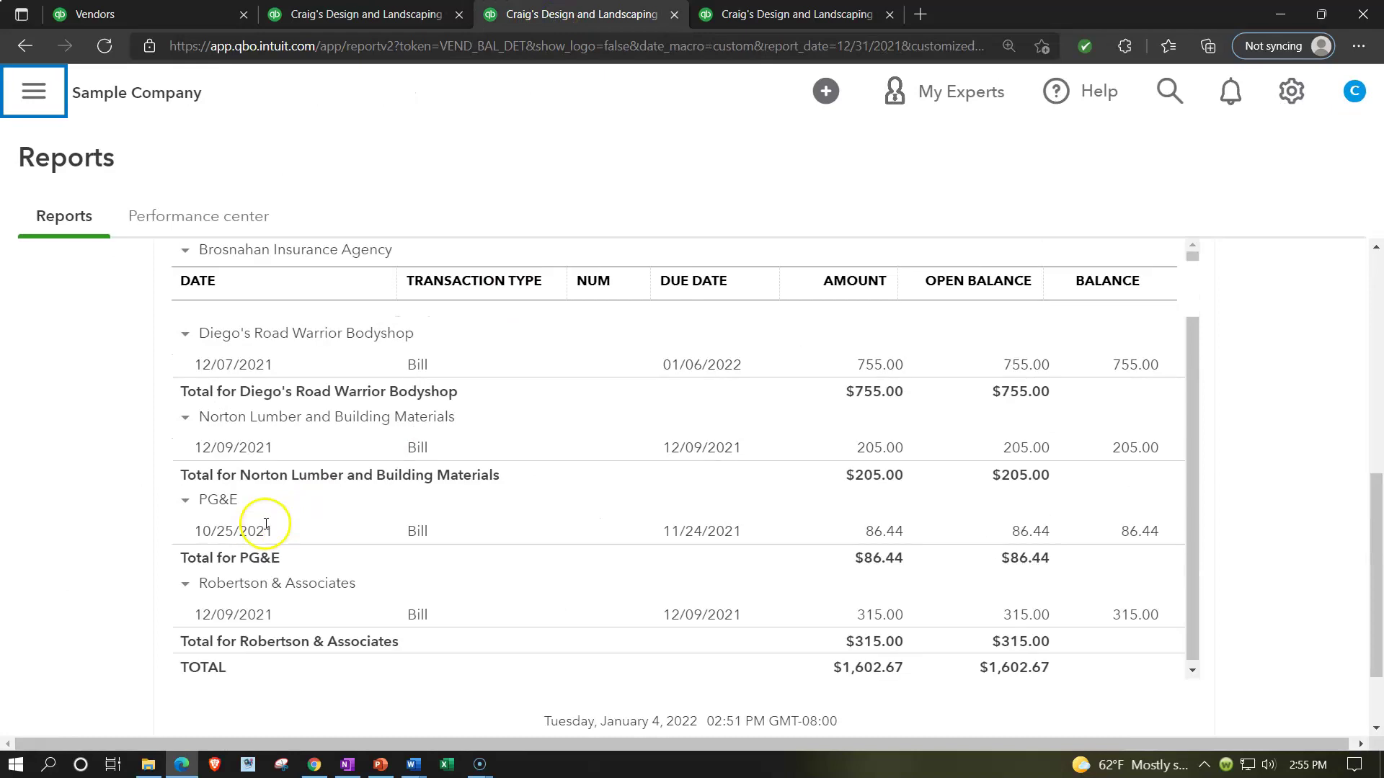
scroll(266, 524, "up", 1)
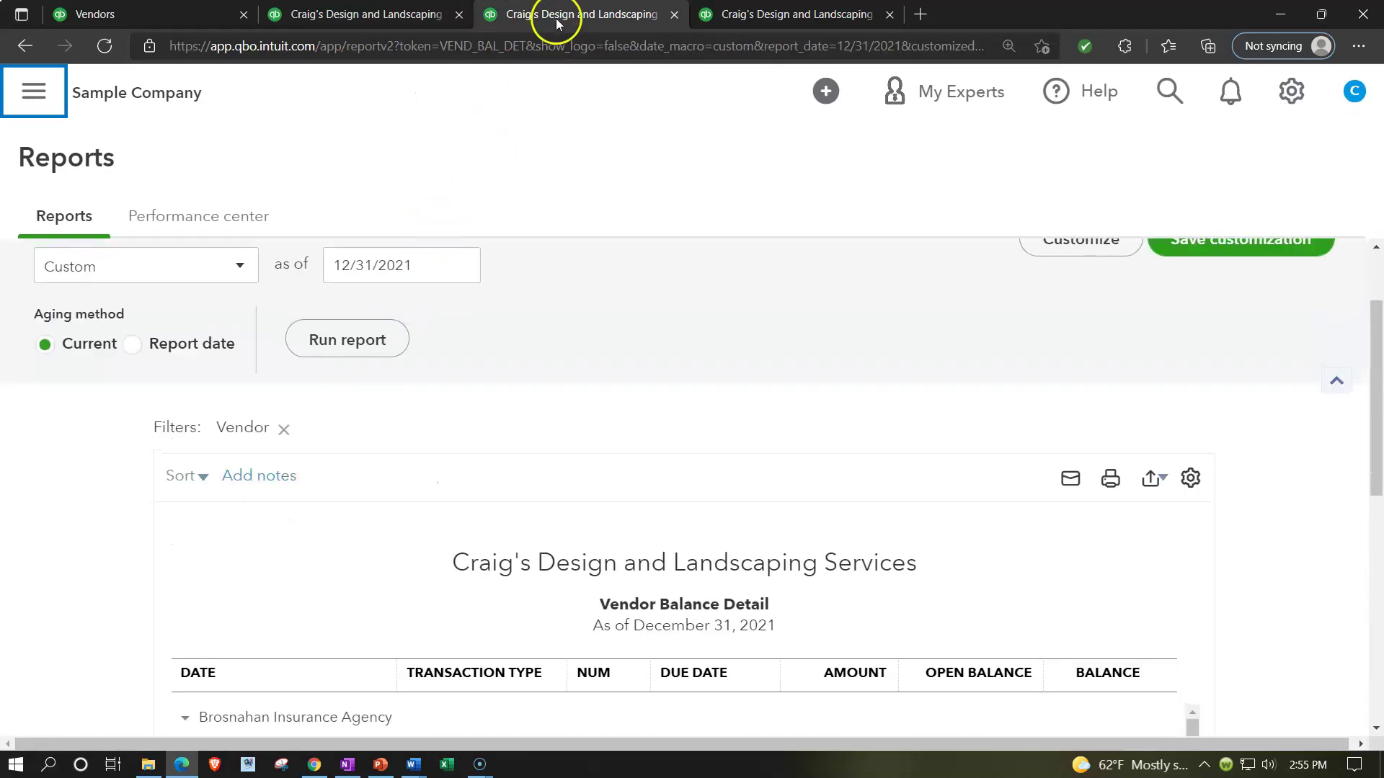
left_click_drag(559, 16, 393, 15)
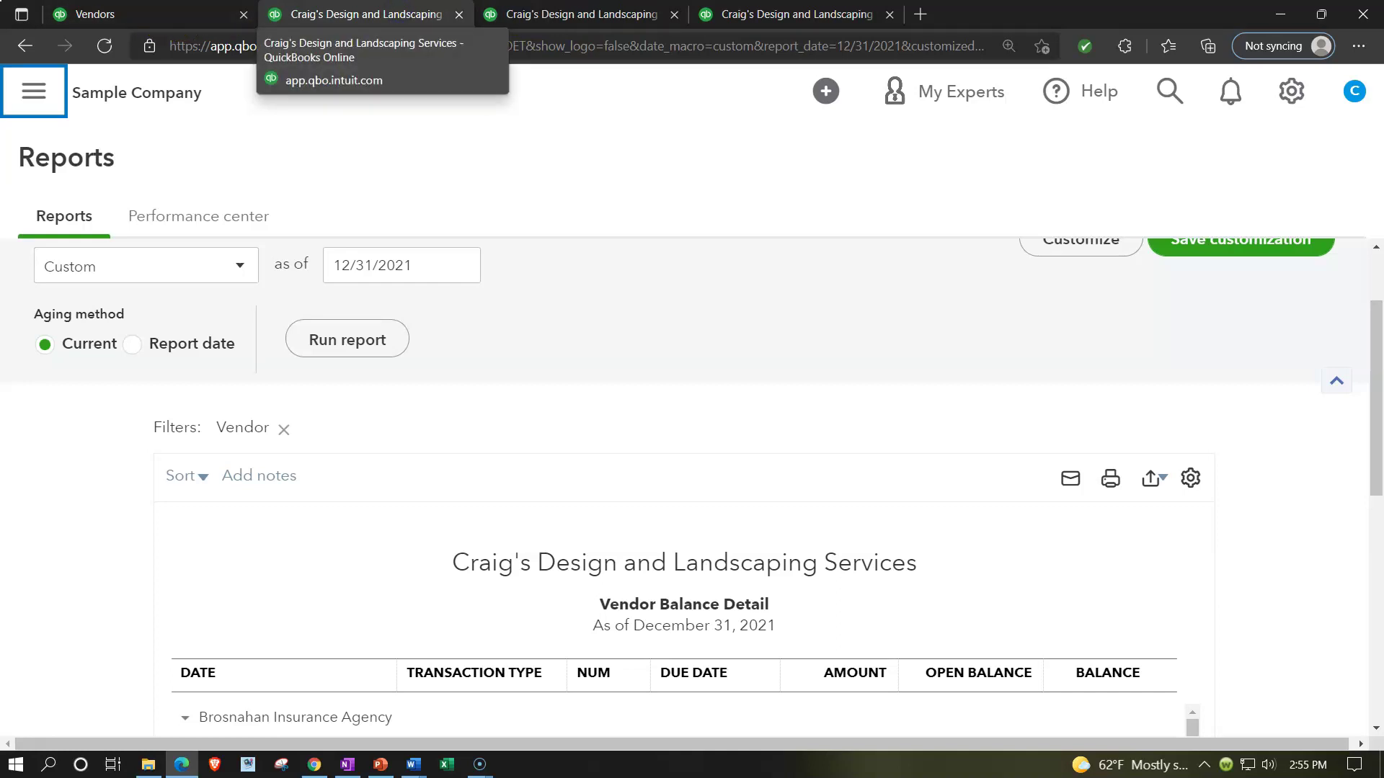
Review the open bills and due dates on the Pay Bills page, and return to the Vendor Balance Detail report without paying any.
left_click(34, 92)
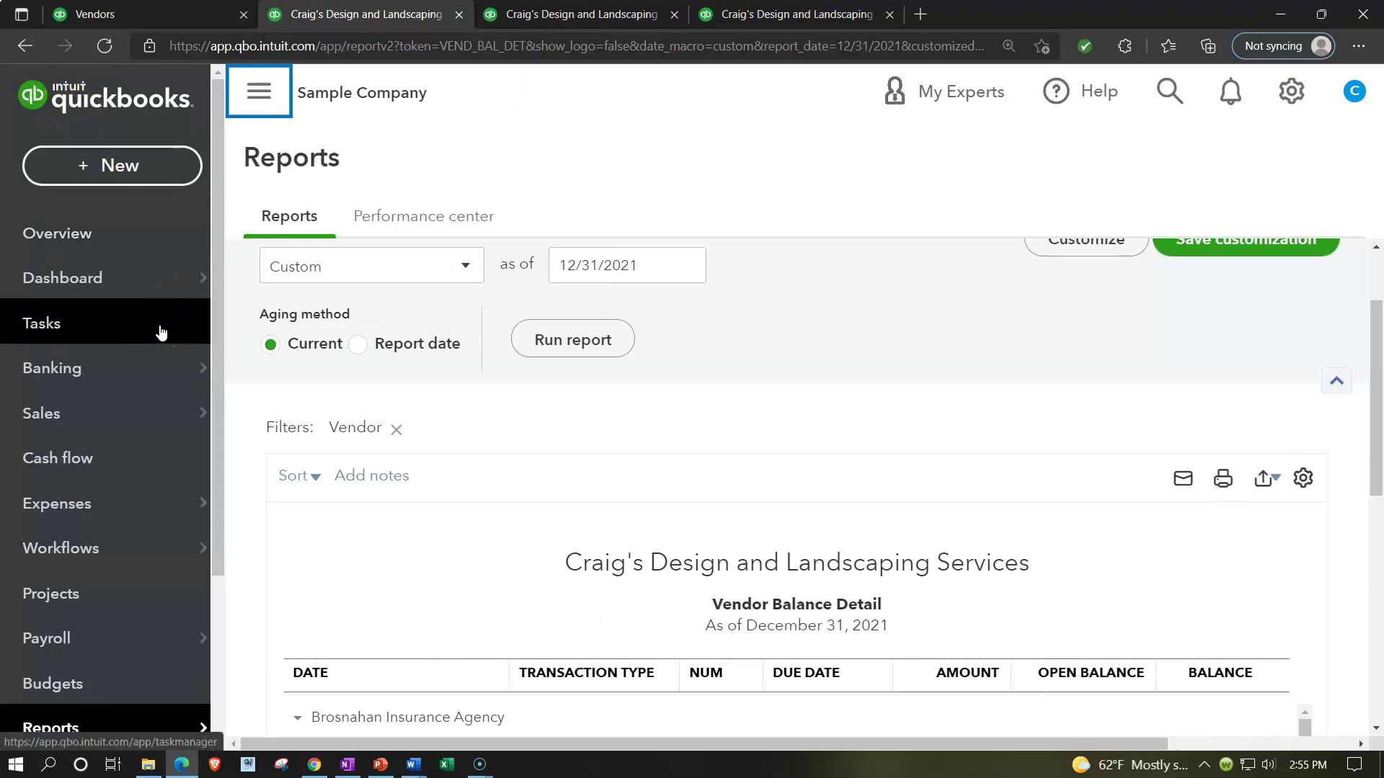
left_click(104, 170)
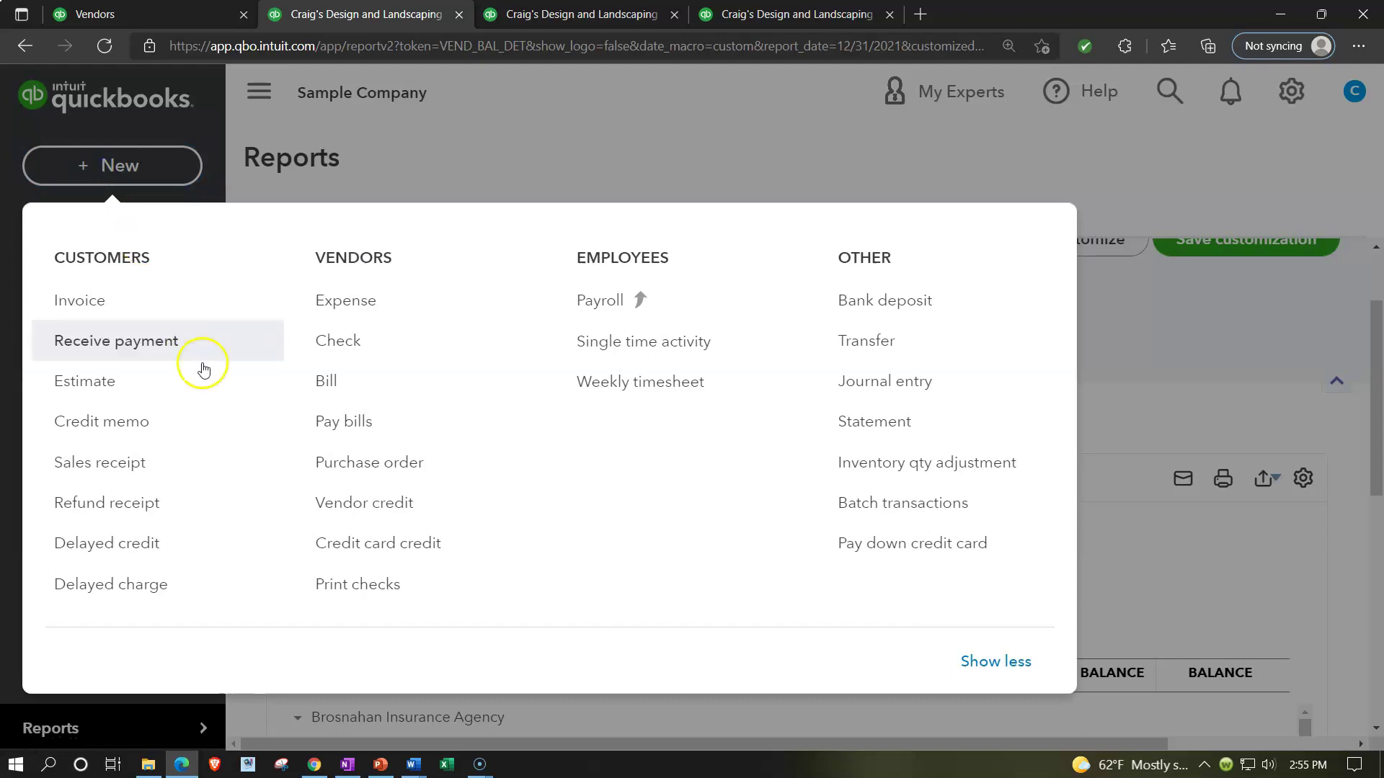
left_click(366, 431)
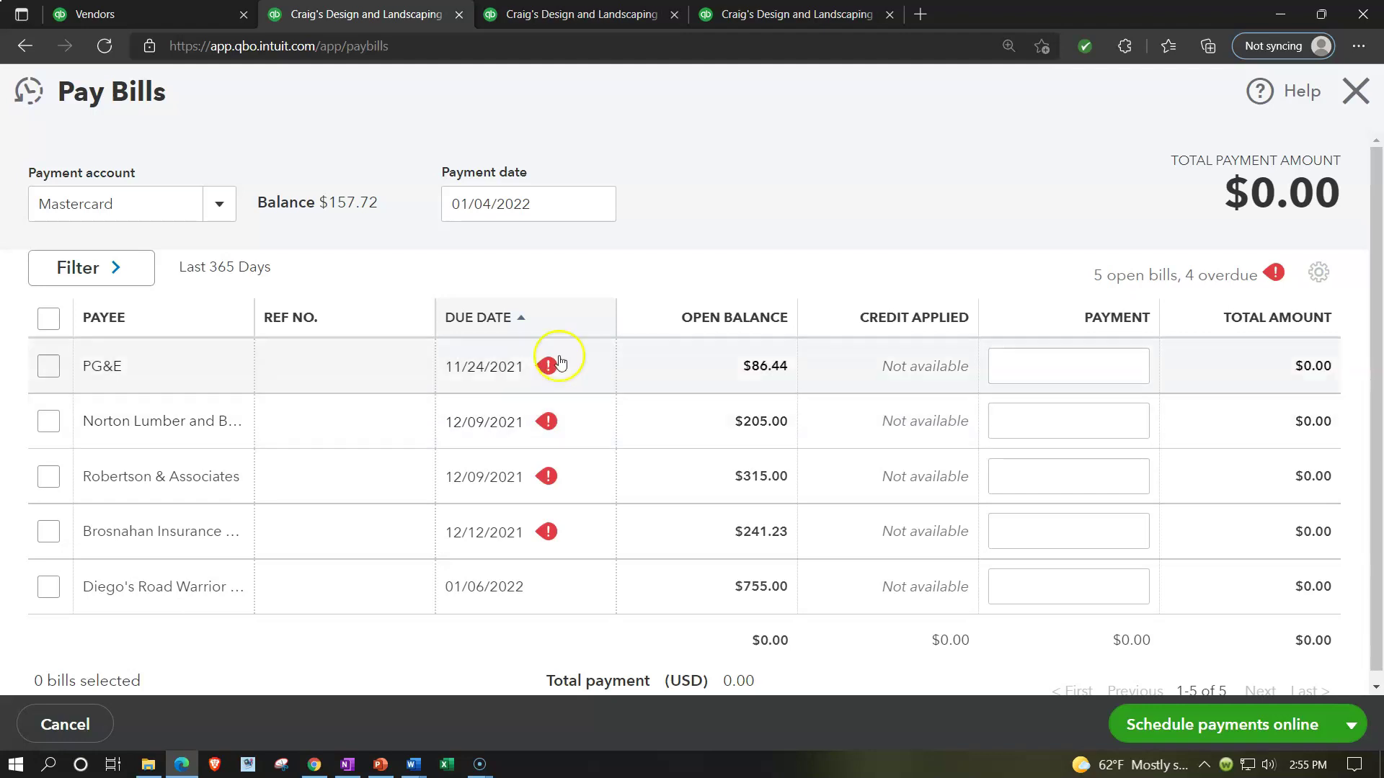
left_click(1354, 92)
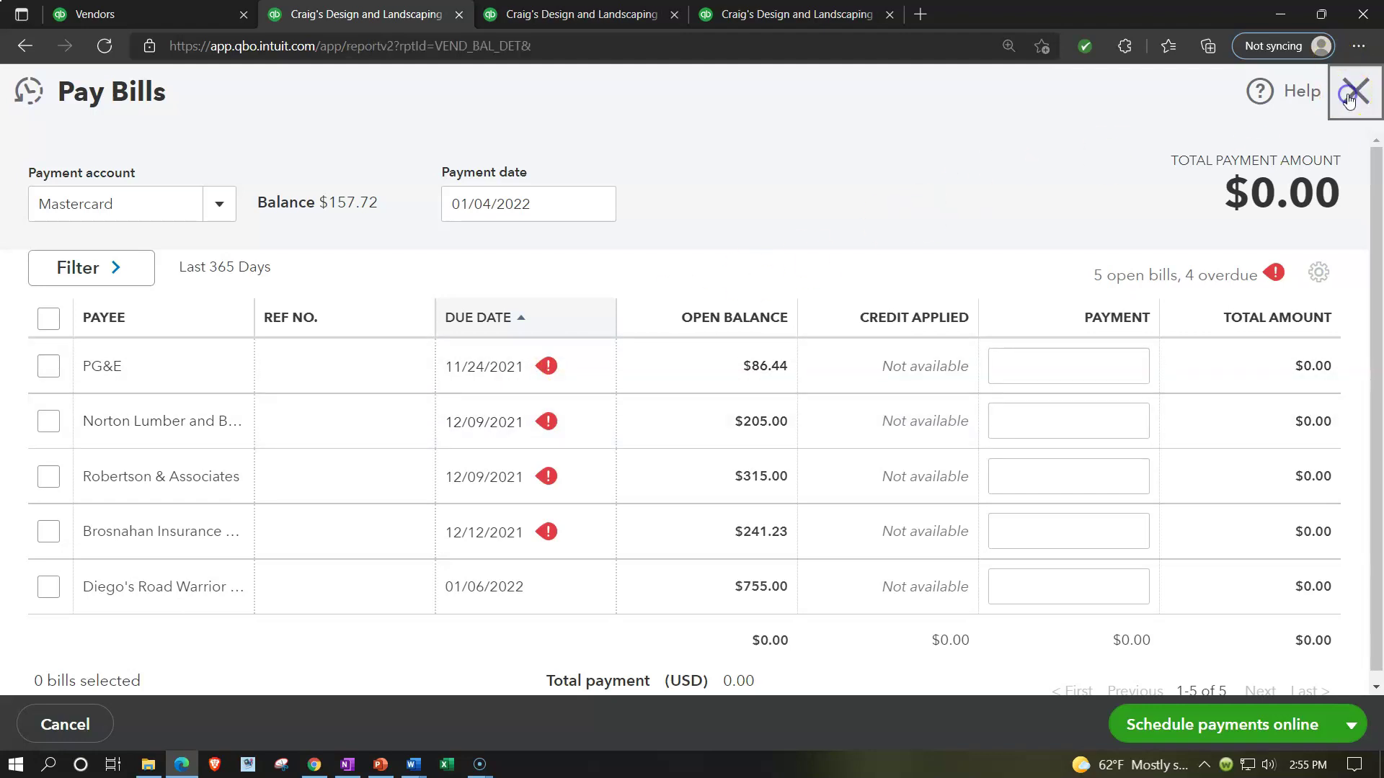
scroll(717, 382, "down", 2)
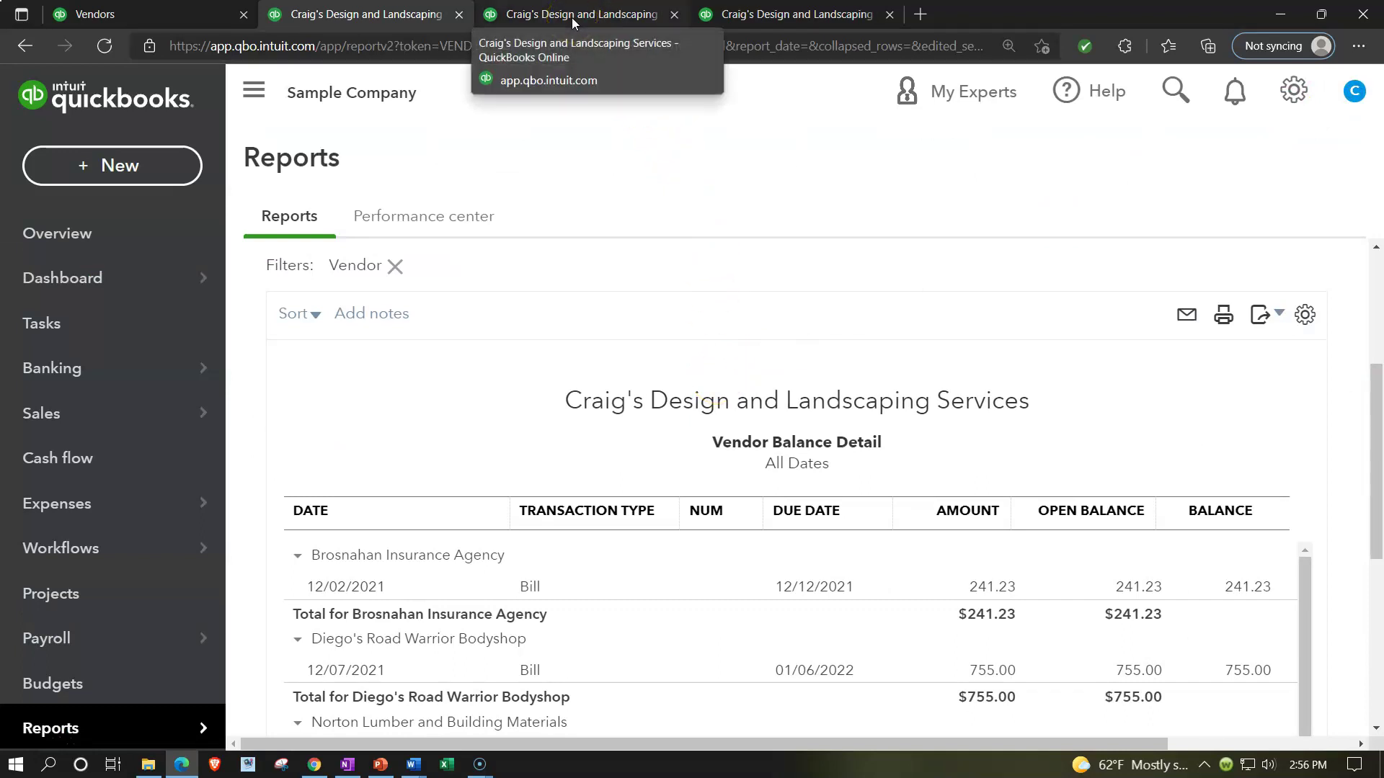
Examine the income and expense lines of the January - December 2021 Profit and Loss report down to Legal & Professional Fees.
left_click(728, 15)
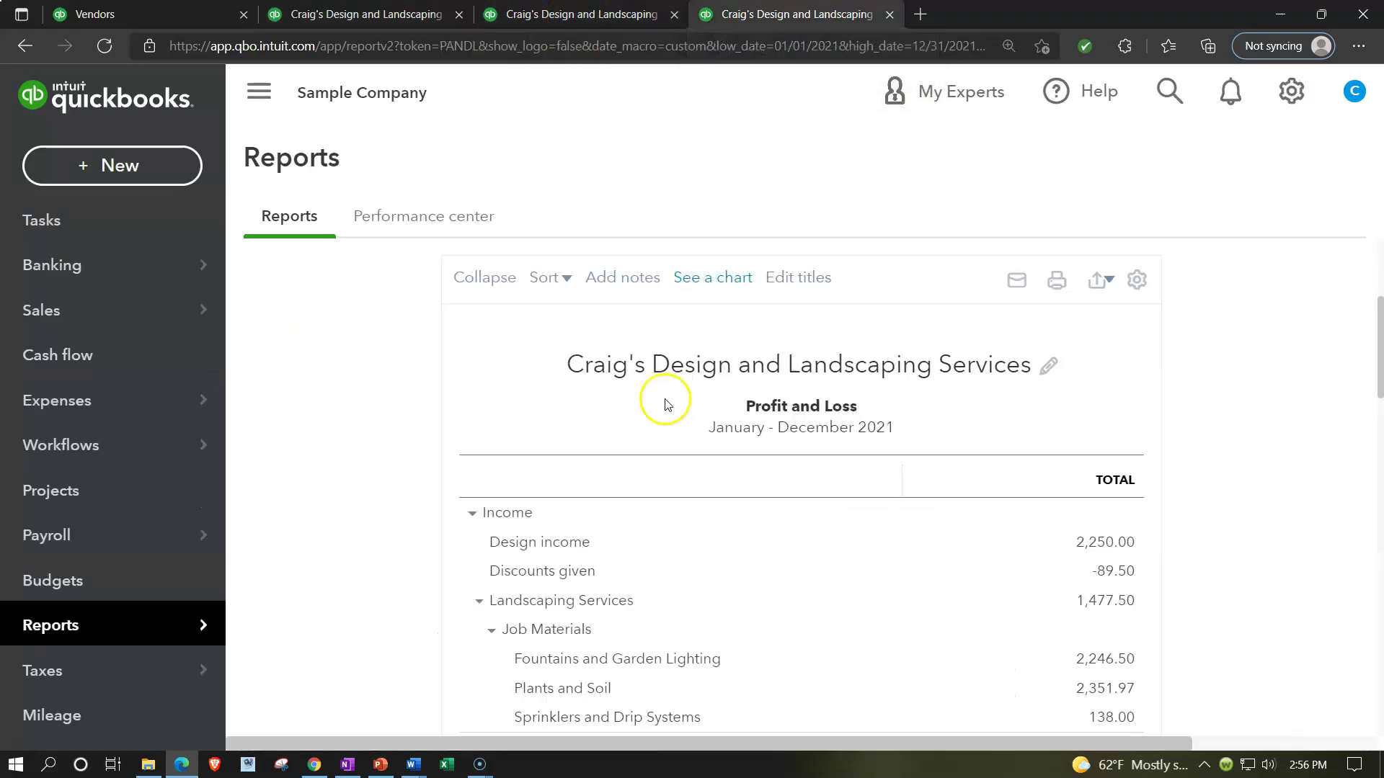
left_click(259, 91)
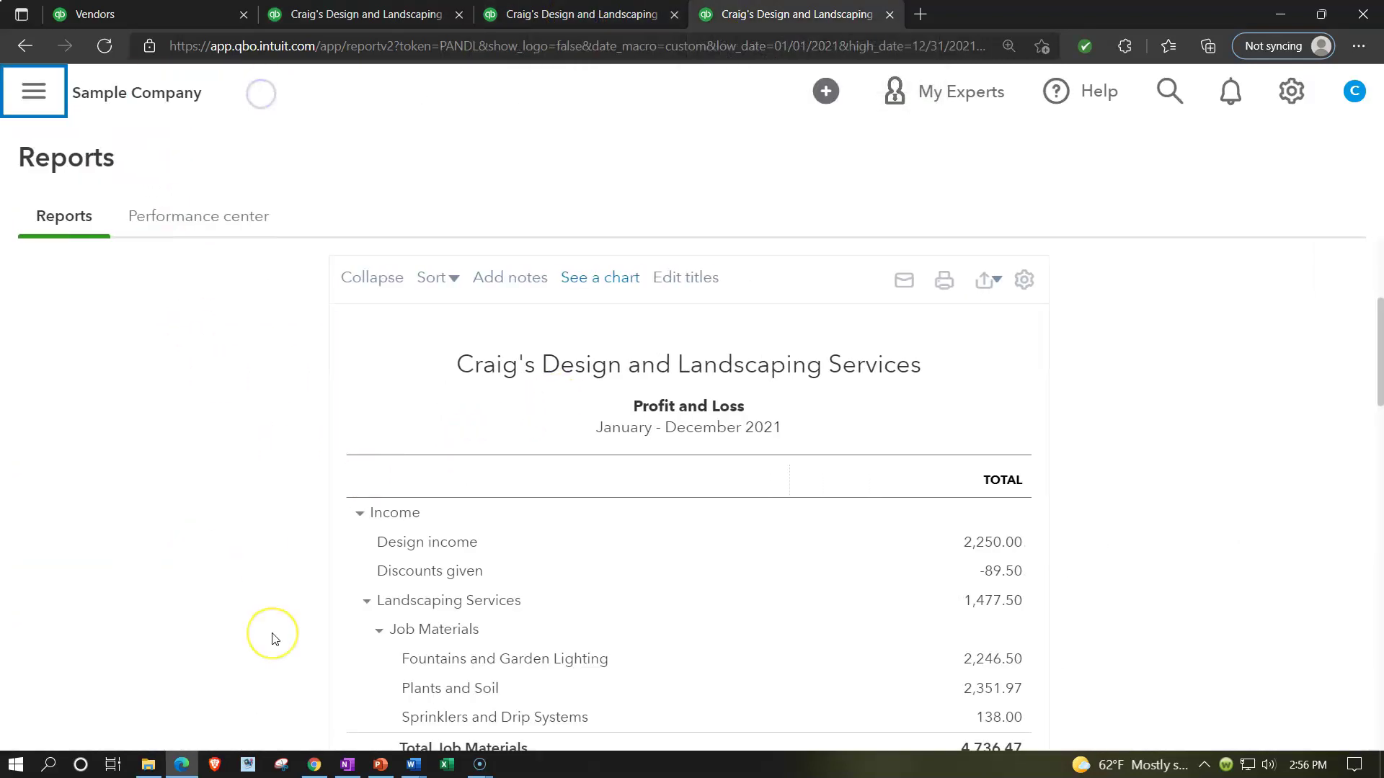
key("ctrl+plus")
key("ctrl+plus")
key("ctrl+plus")
key("ctrl+plus")
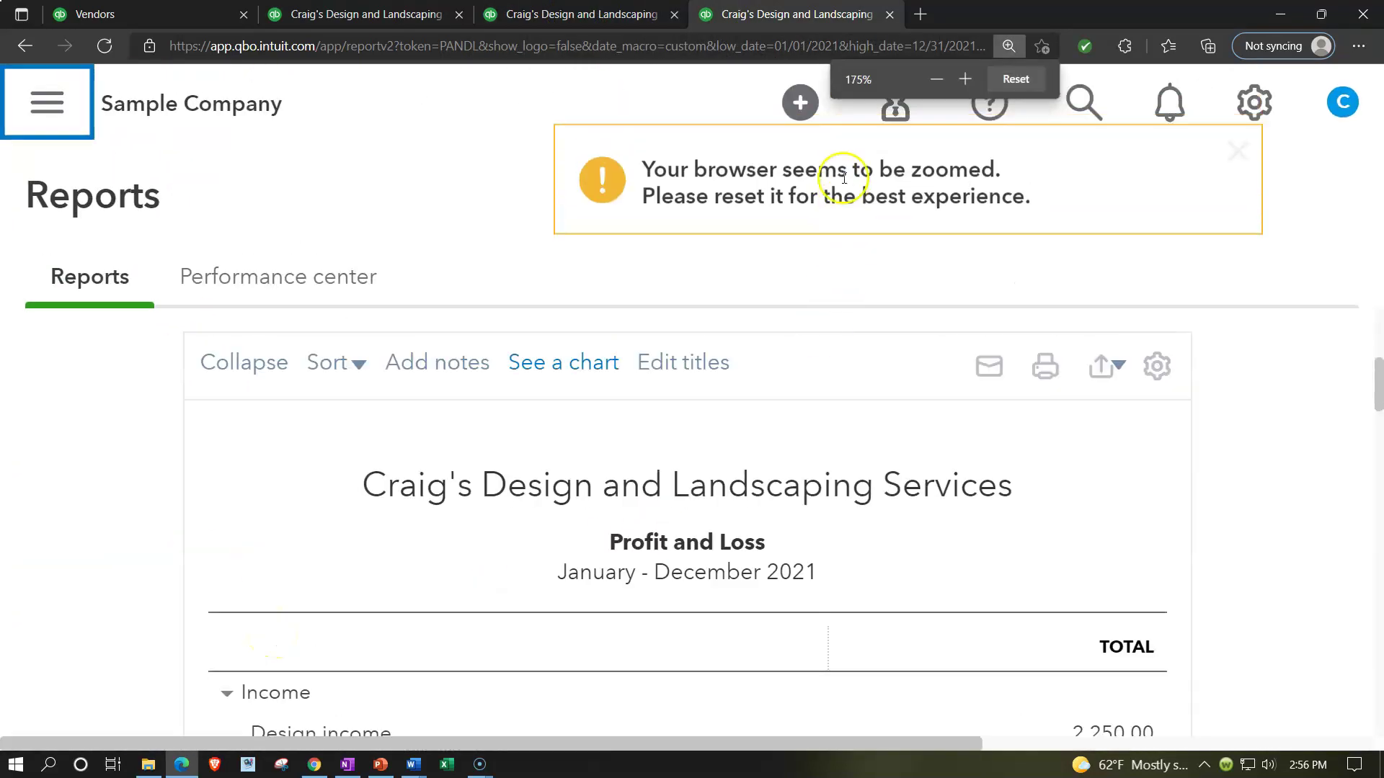
scroll(737, 614, "down", 5)
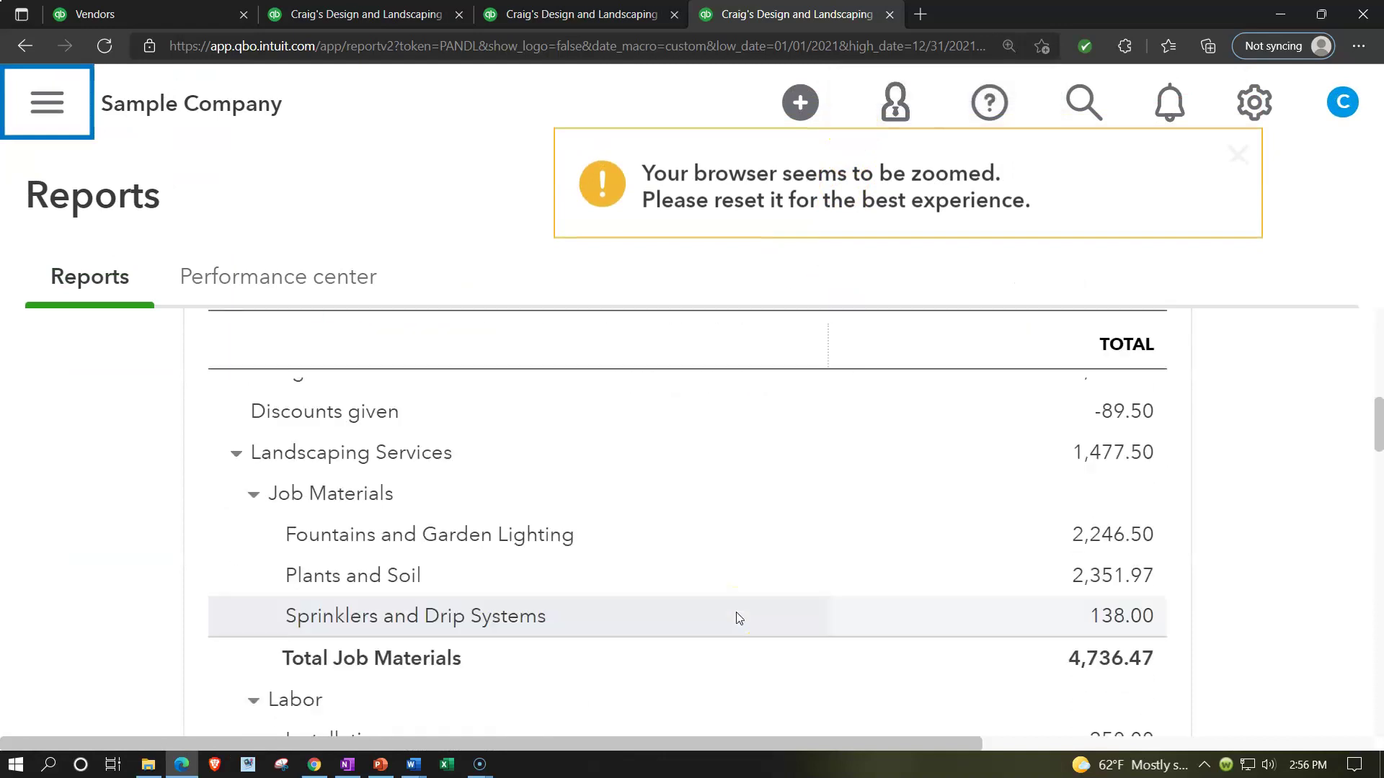
scroll(735, 614, "down", 1)
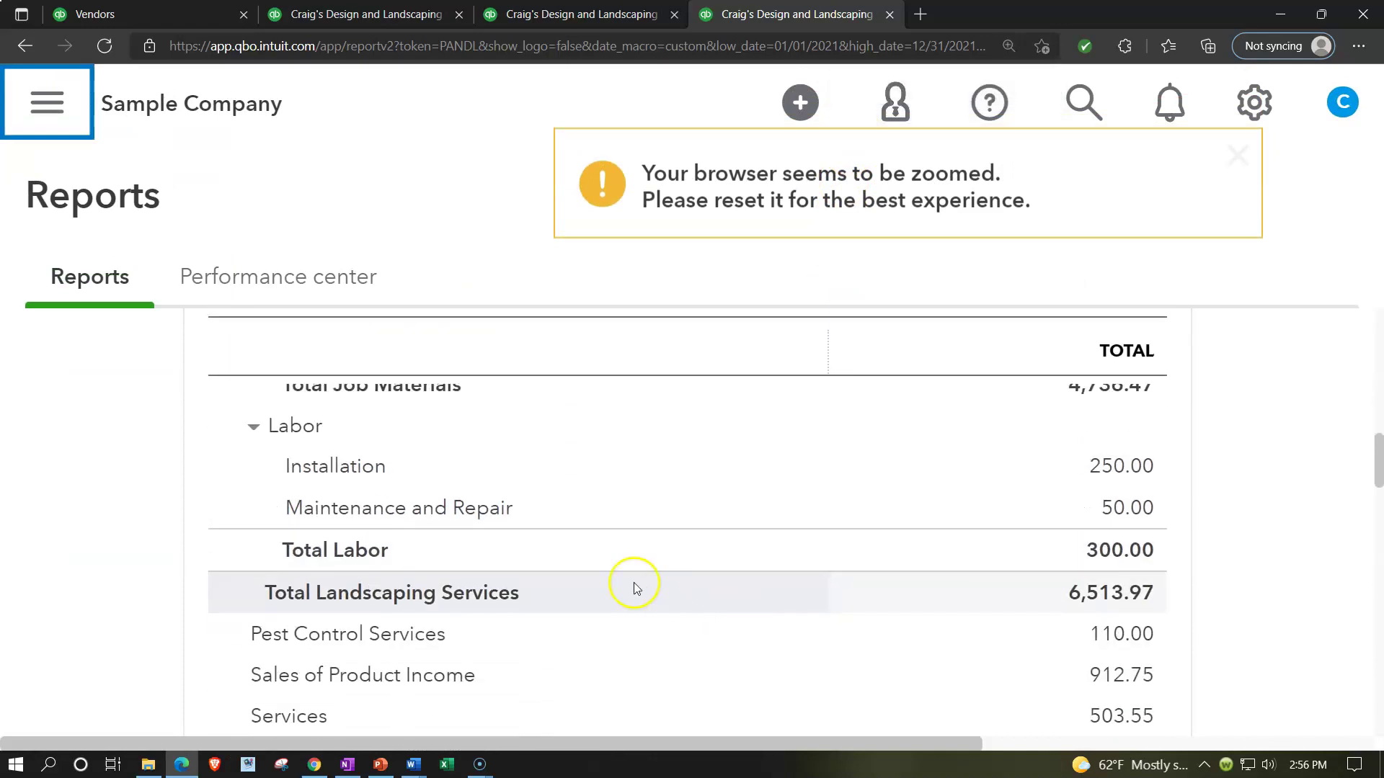
scroll(634, 584, "down", 3)
scroll(633, 587, "down", 7)
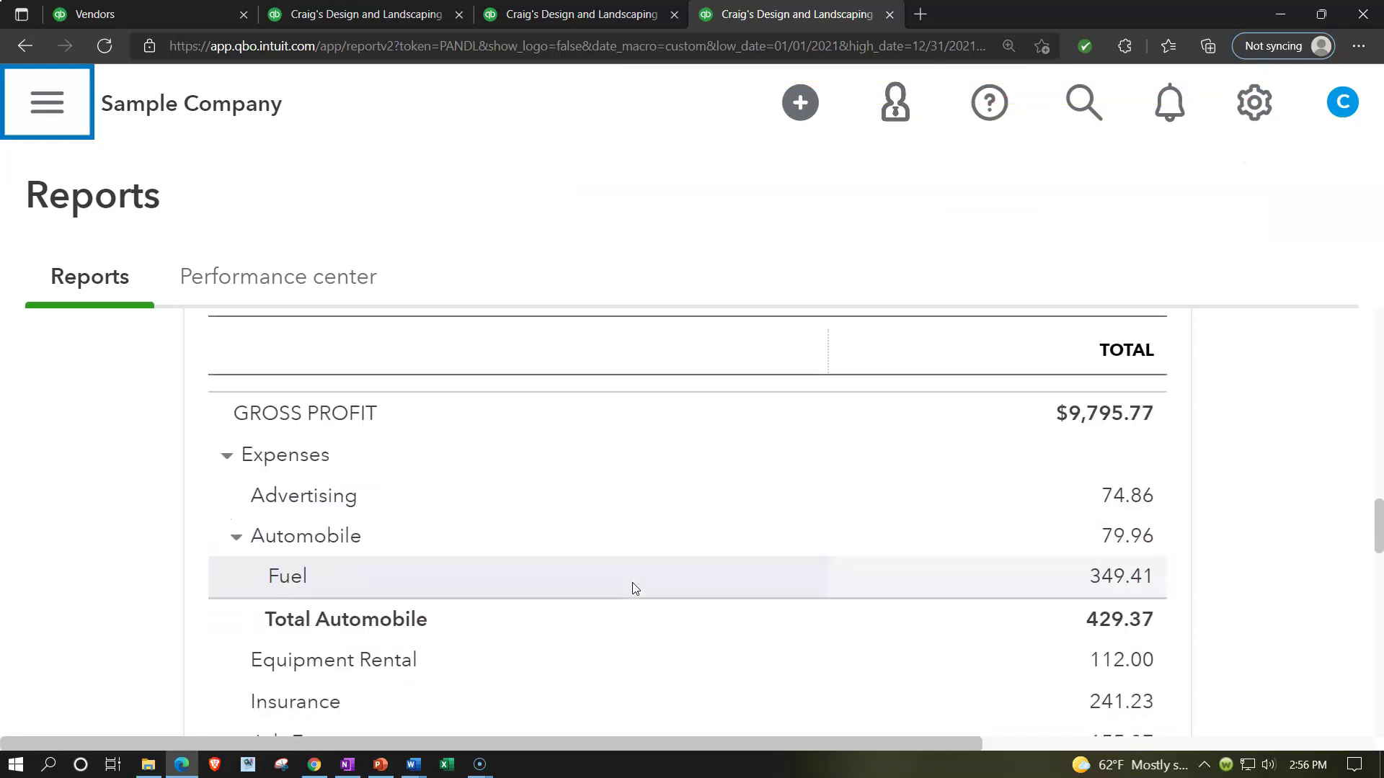
scroll(633, 588, "down", 4)
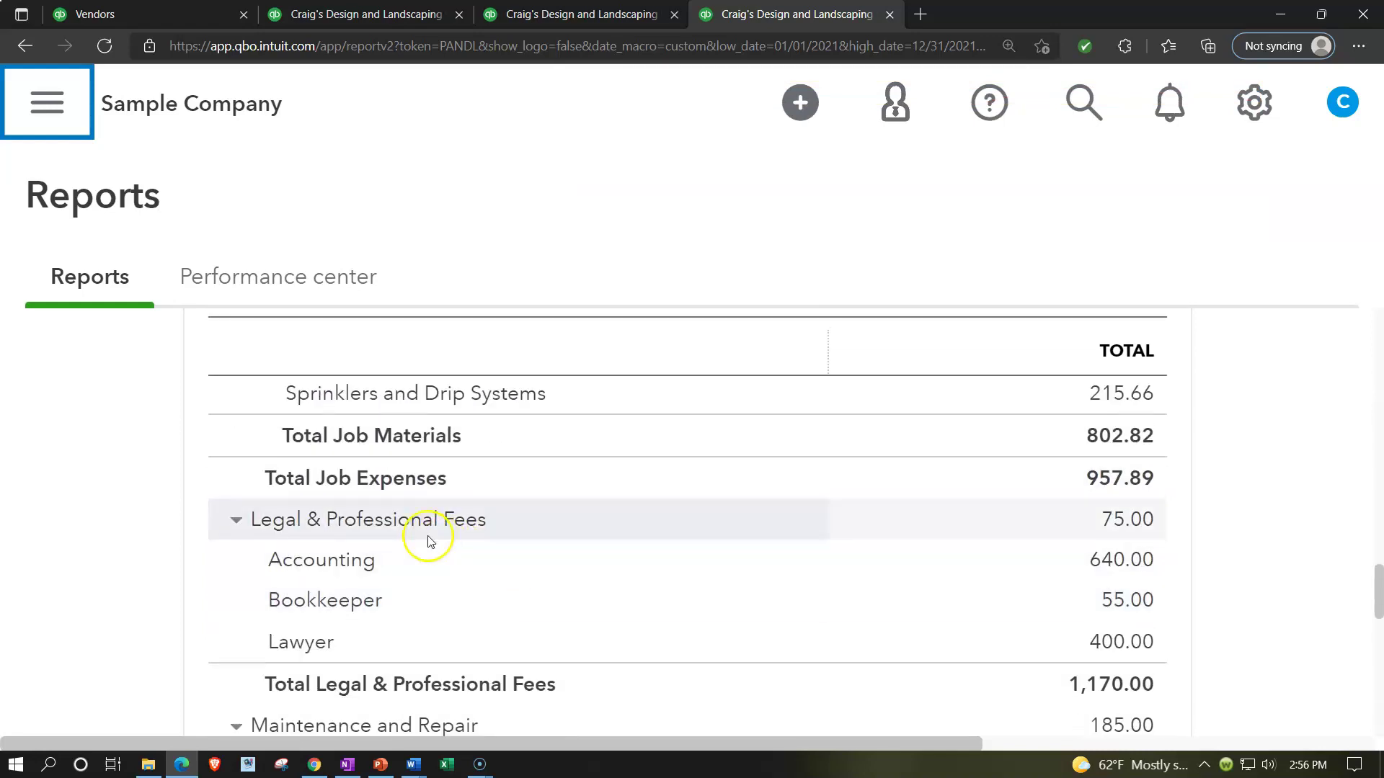
Open the Transaction Report behind the Lawyer amount under Legal & Professional Fees and fit its columns in view.
left_click(1120, 652)
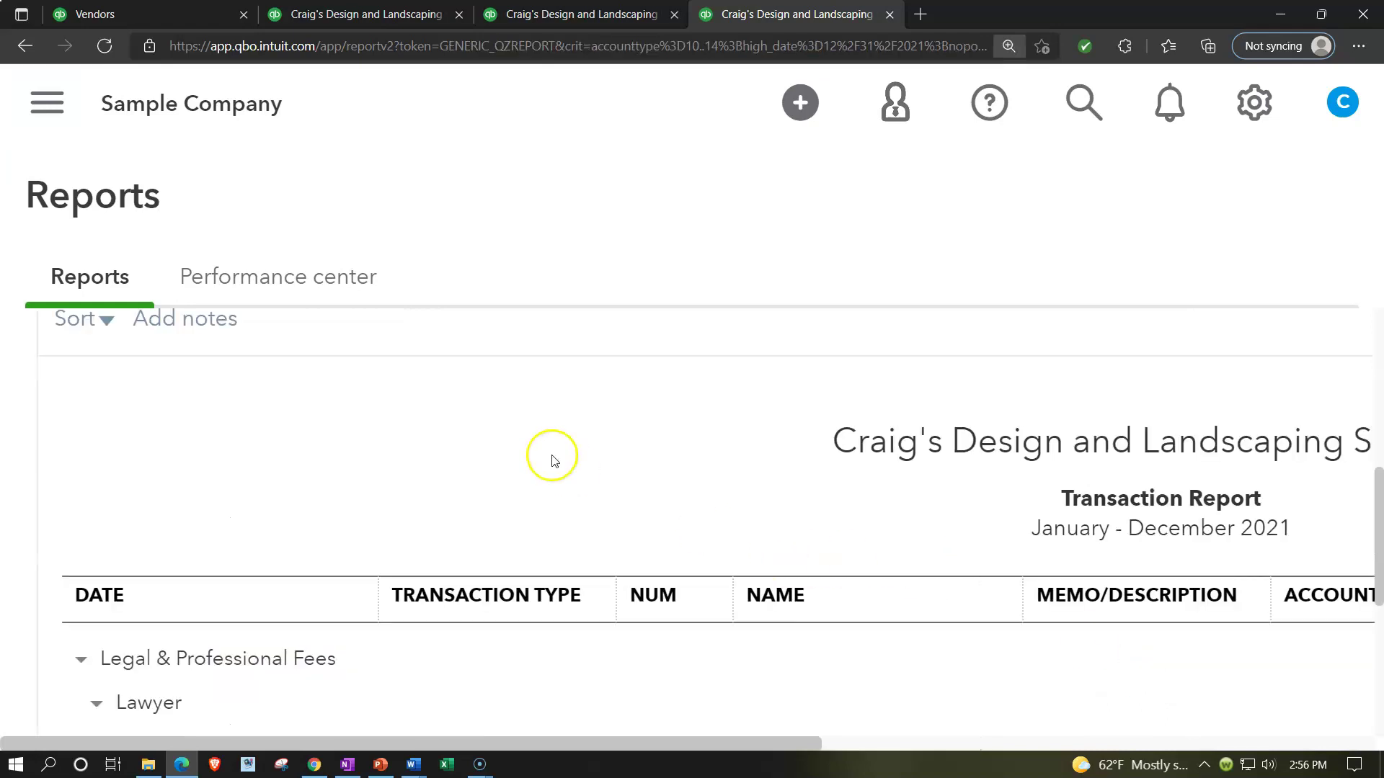
key("ctrl+minus")
key("ctrl+minus")
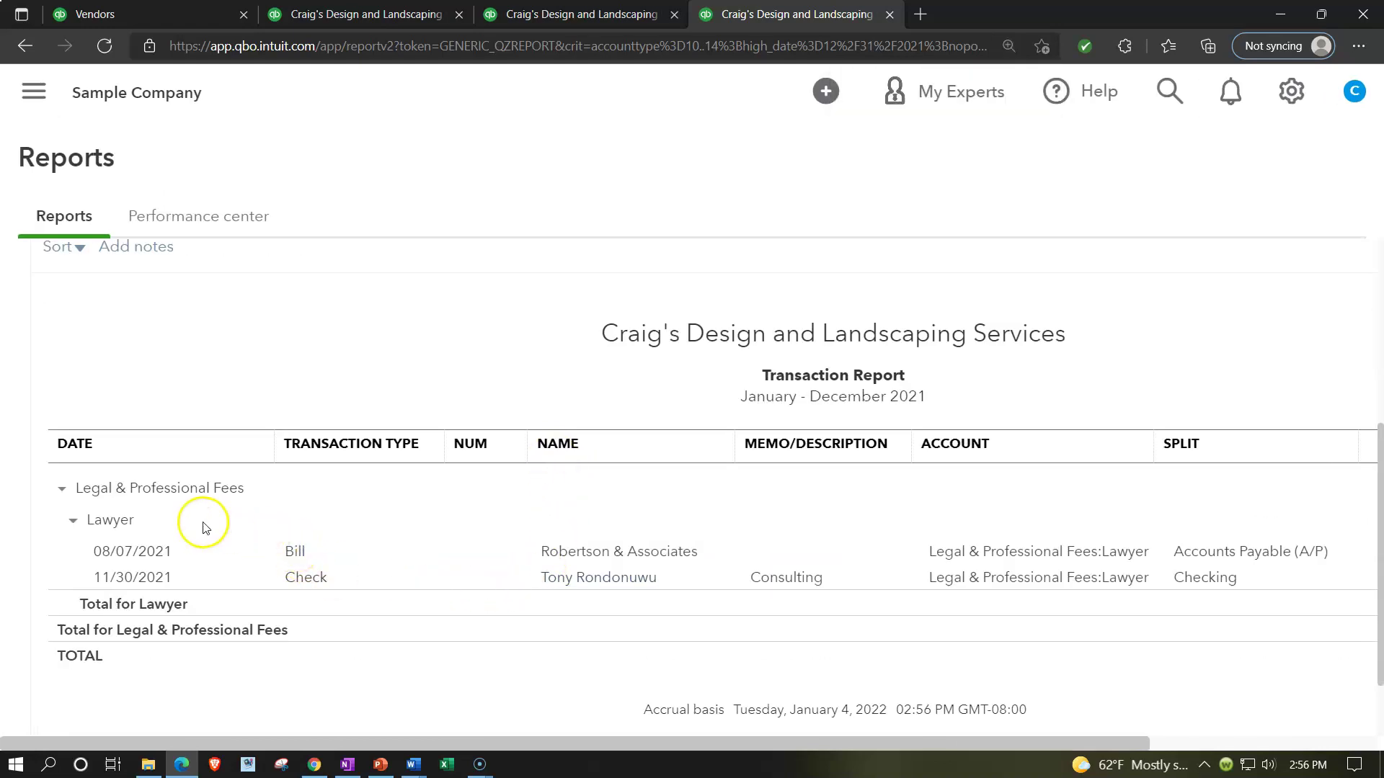
Open the 08/07/2021 Robertson & Associates bill, review its terms, dates and category details, and close it without changes.
left_click(292, 552)
left_click(292, 552)
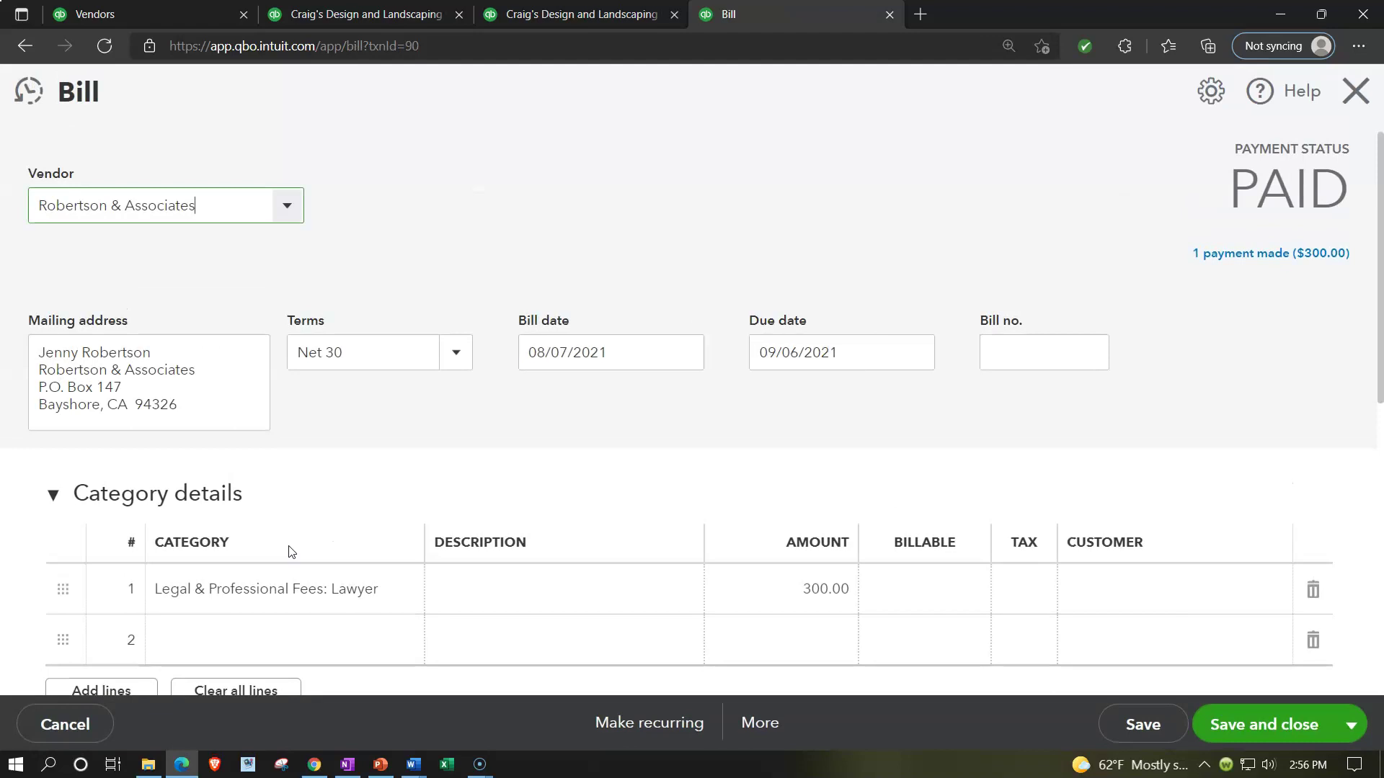
key("ctrl+minus")
key("ctrl+minus")
left_click(254, 351)
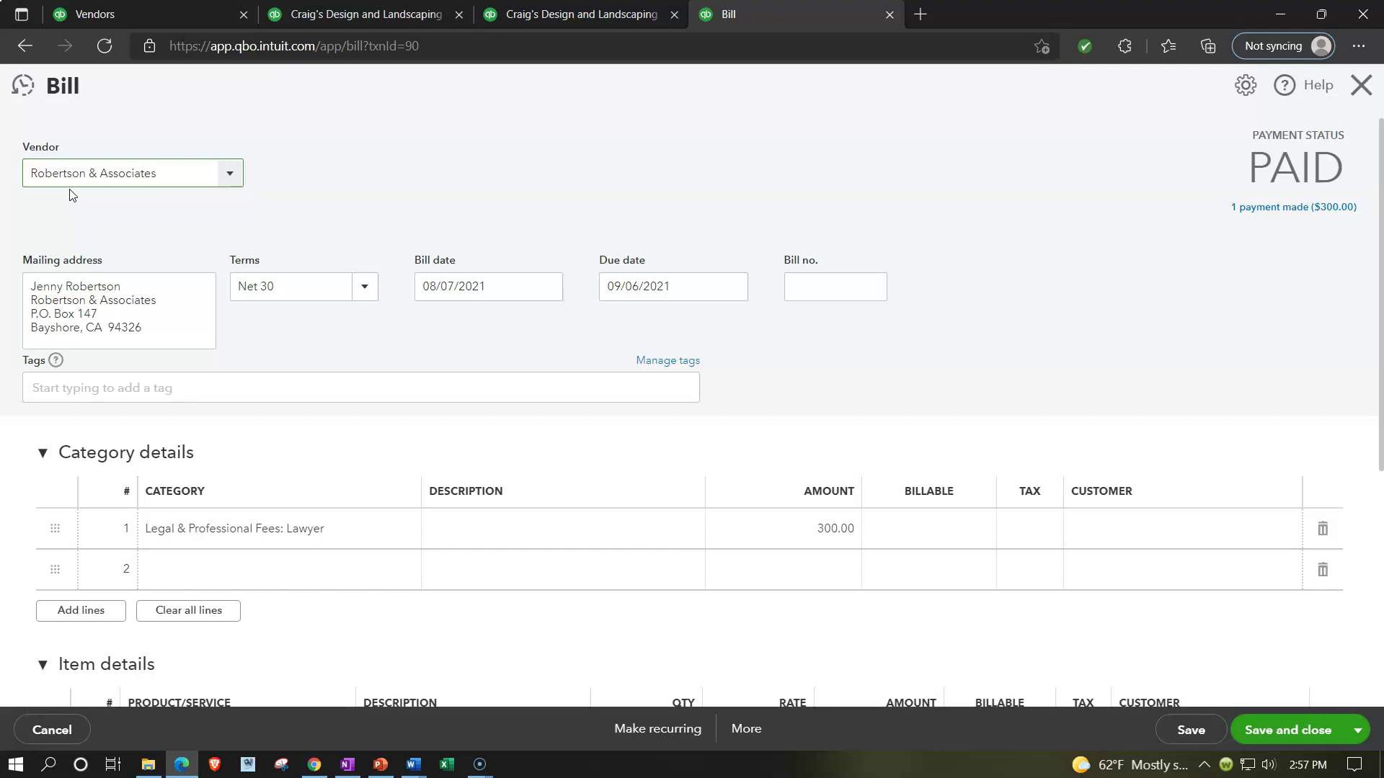
left_click(1364, 94)
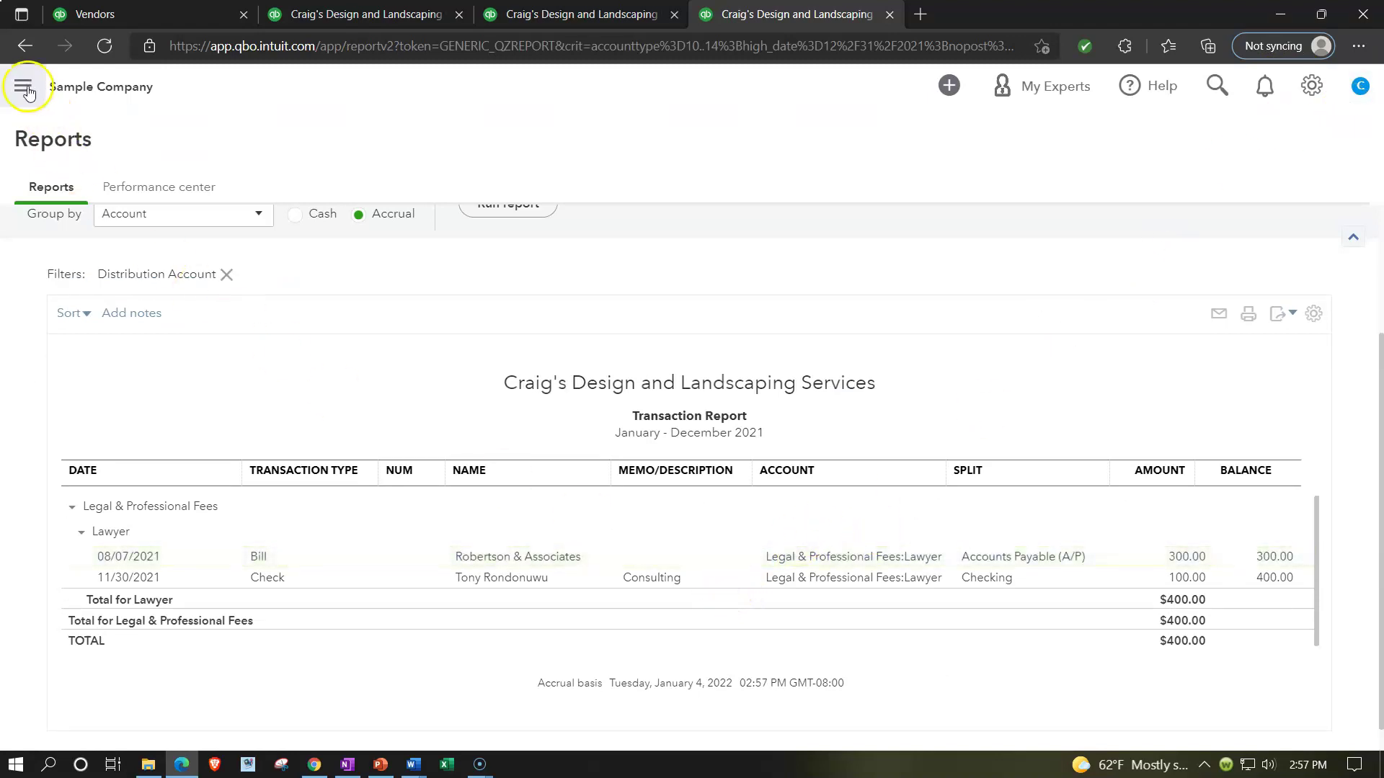
Return to the Vendors page and bring up the options for creating a new transaction.
left_click(155, 13)
left_click(41, 88)
left_click(85, 160)
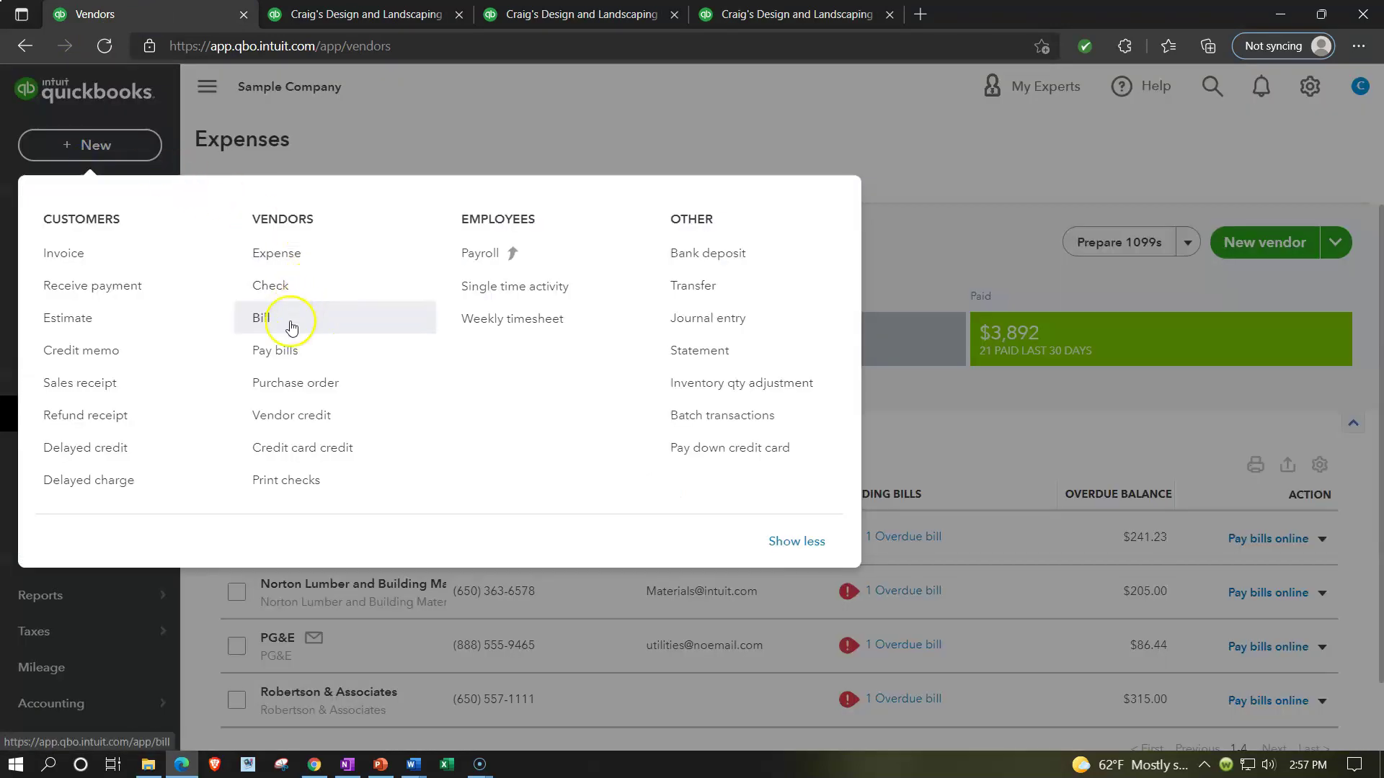